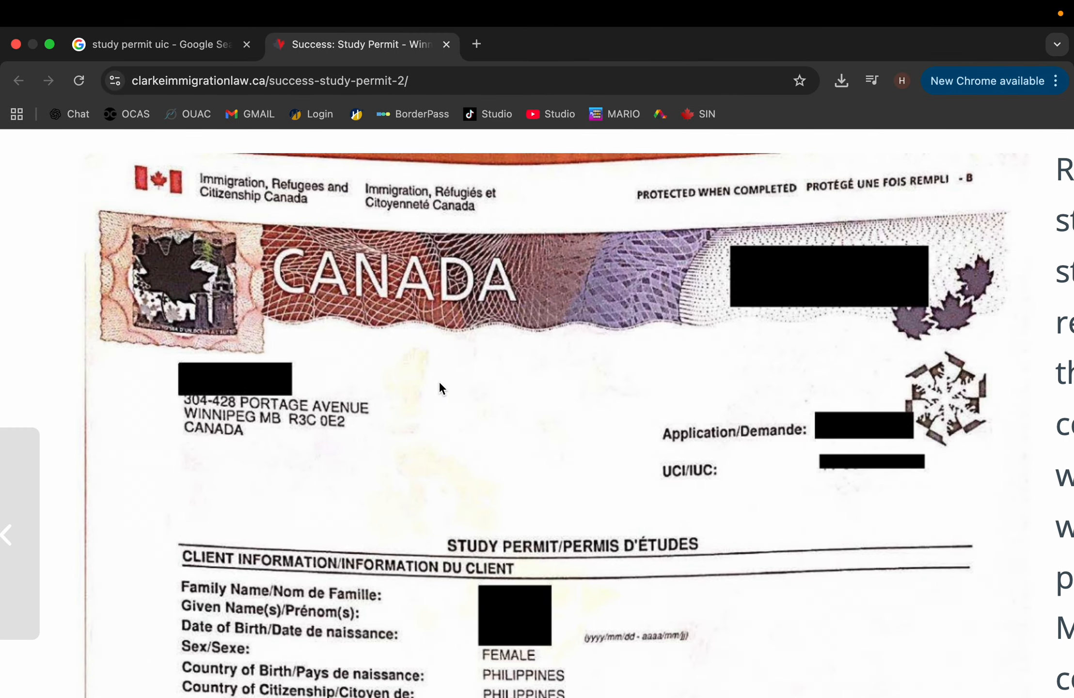
# Step: Switch from the sample study permit in Chrome to the blank IMM 5710 form in Acrobat
pyautogui.hotkey('ctrl', 'Right')
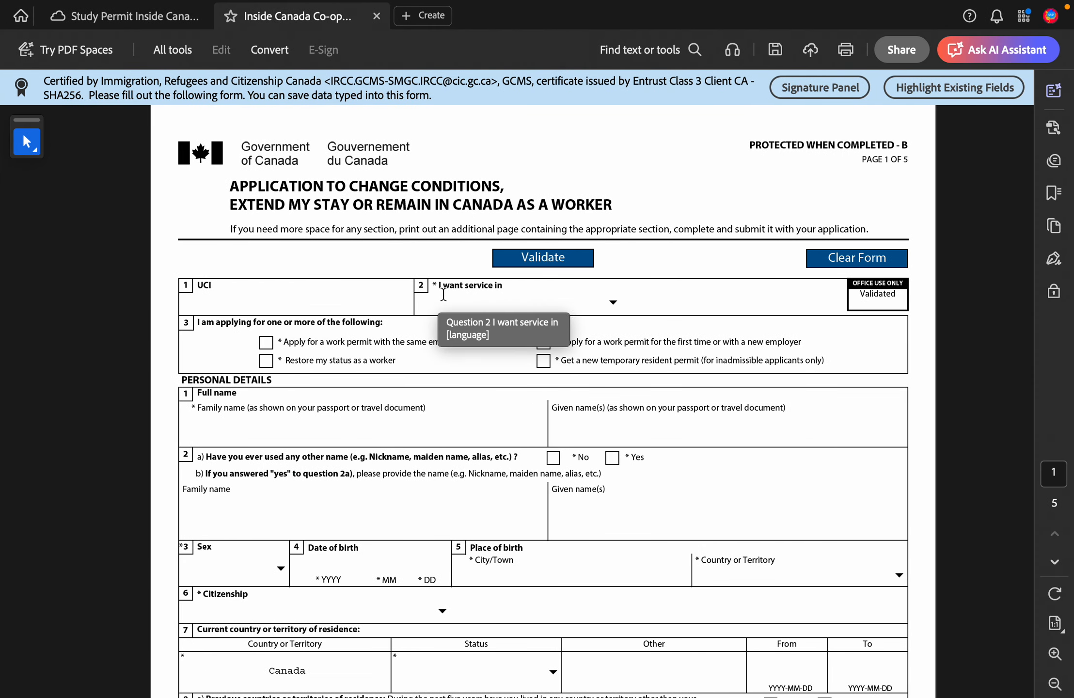
# Step: Choose English for service and tick 'first time or with a new employer' under question 3
pyautogui.click(612, 301)
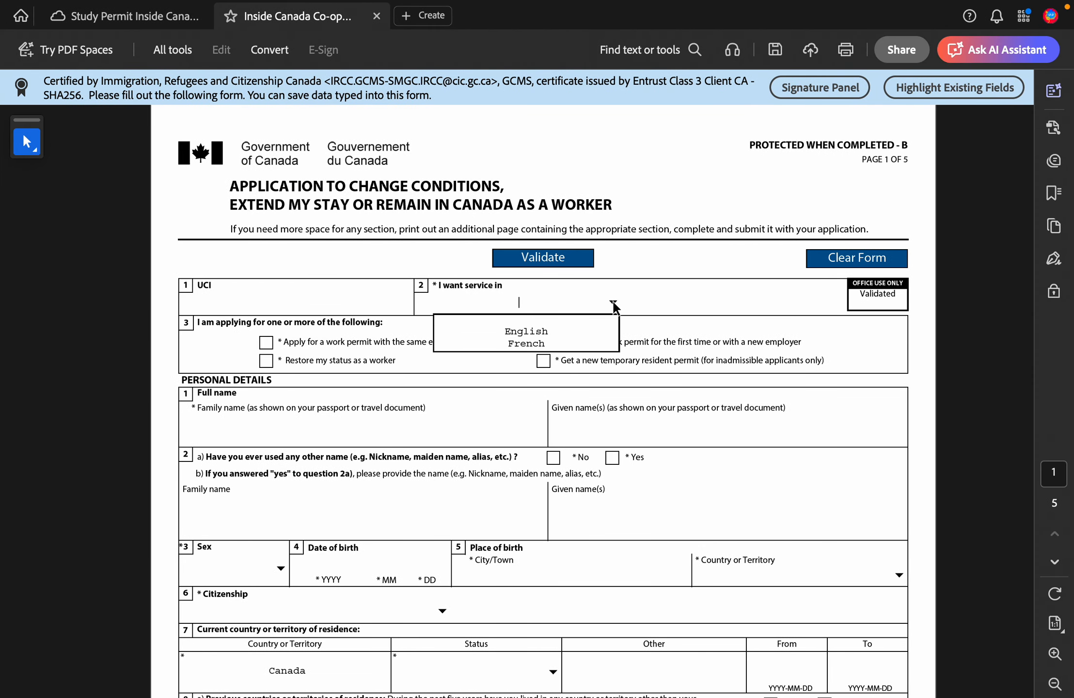
pyautogui.click(570, 331)
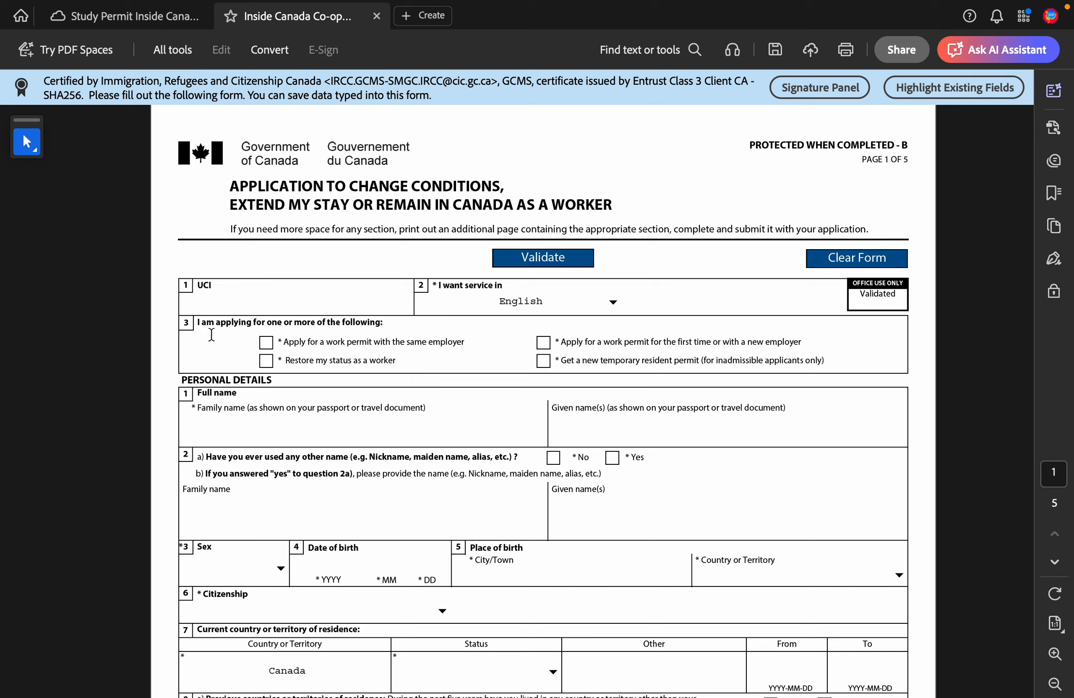
pyautogui.click(266, 342)
pyautogui.click(265, 343)
pyautogui.click(543, 343)
pyautogui.scroll(-3, 482, 360)
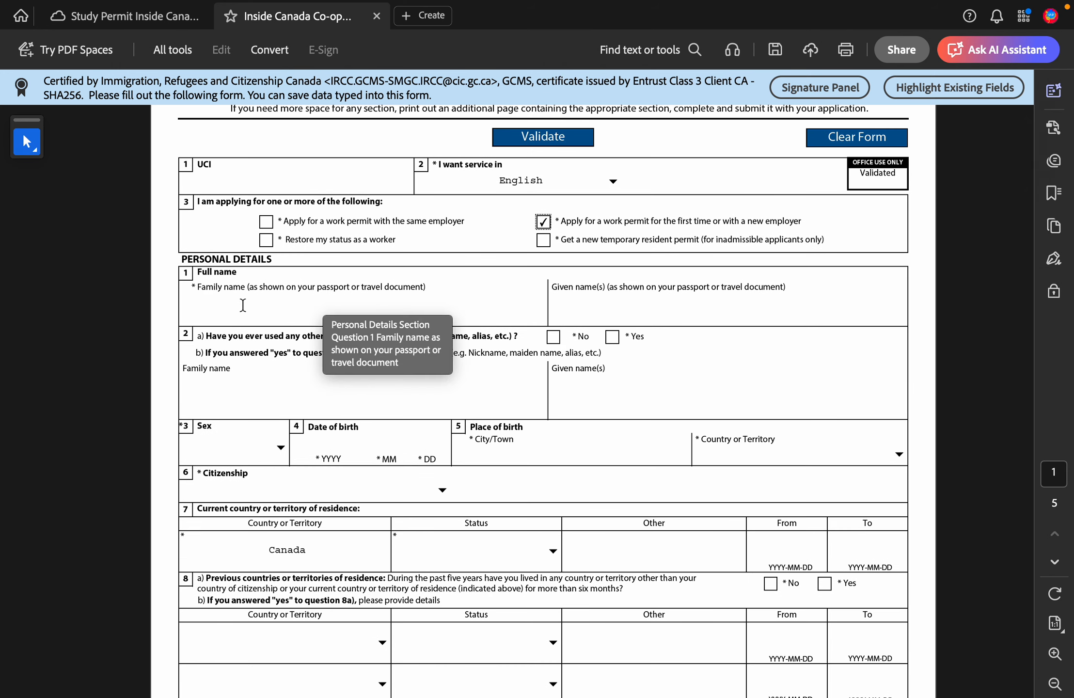
# Step: Answer No to question 2a about having used other names
pyautogui.click(337, 304)
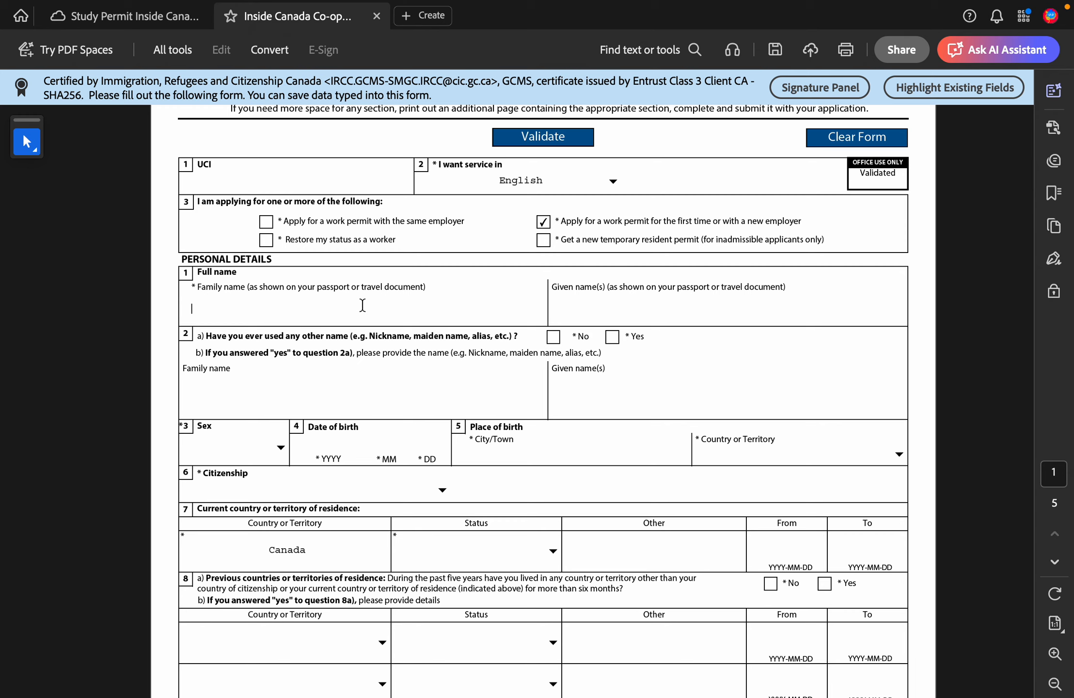
pyautogui.click(655, 307)
pyautogui.scroll(-1, 655, 308)
pyautogui.scroll(-3, 655, 308)
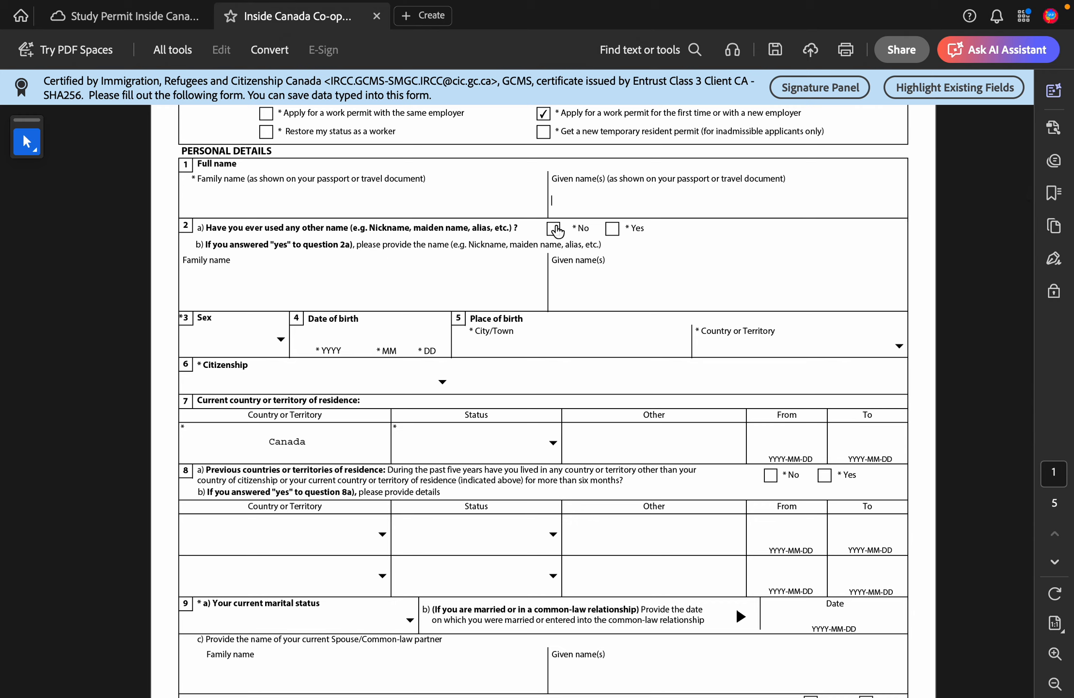
pyautogui.click(554, 229)
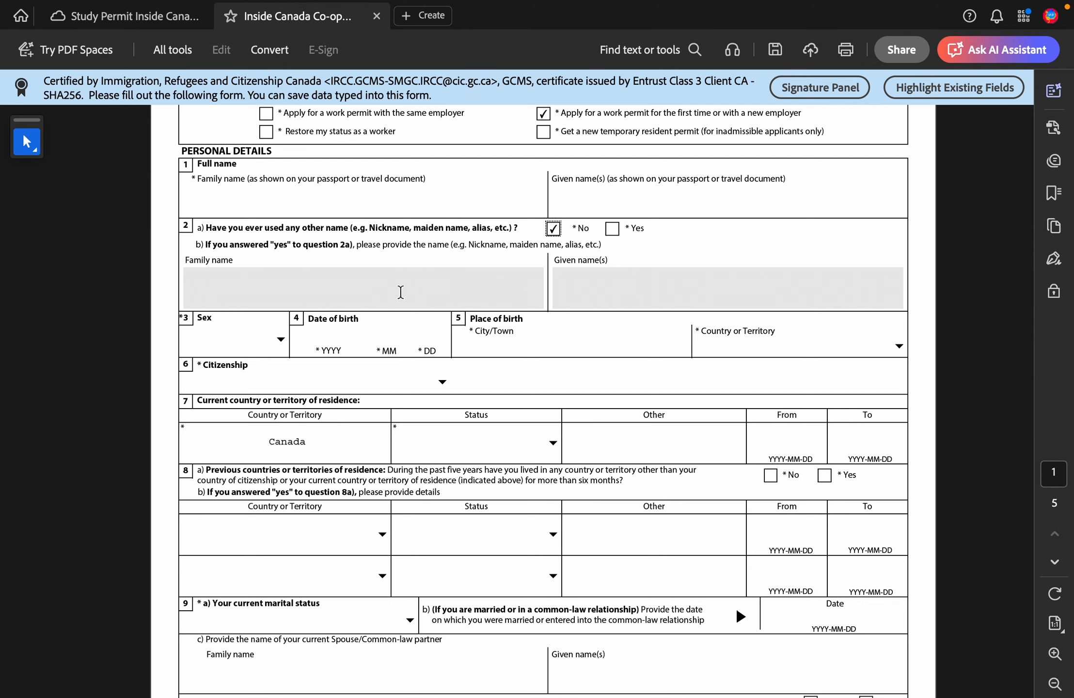
# Step: Set Sex to 'F Female' in the personal details
pyautogui.scroll(-3, 289, 319)
pyautogui.click(247, 250)
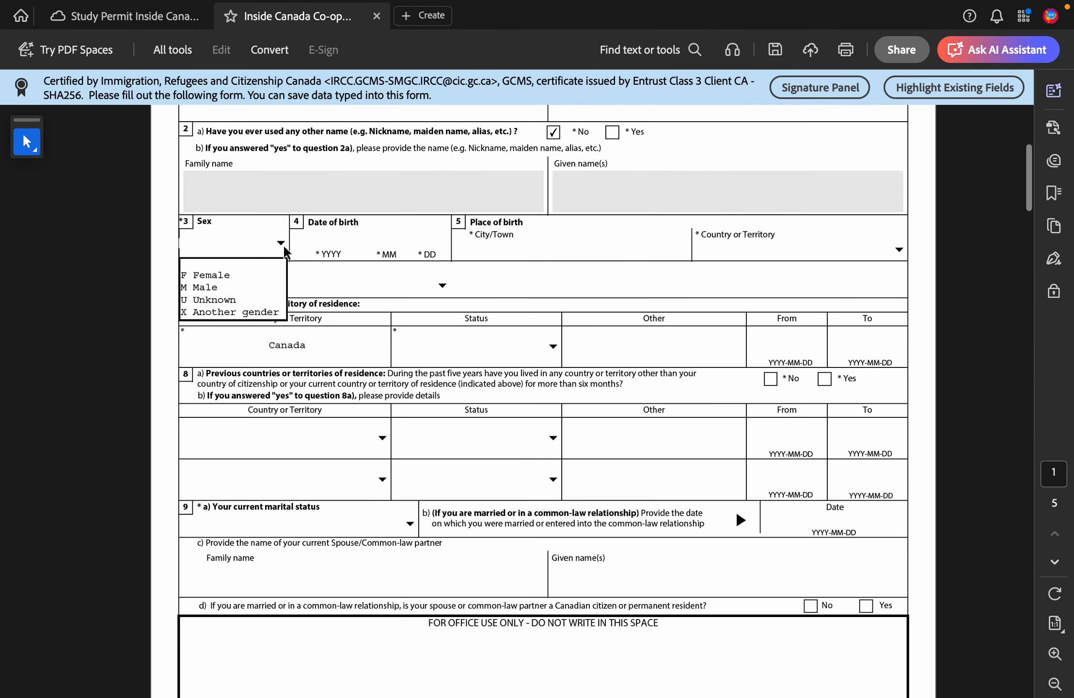
pyautogui.click(254, 276)
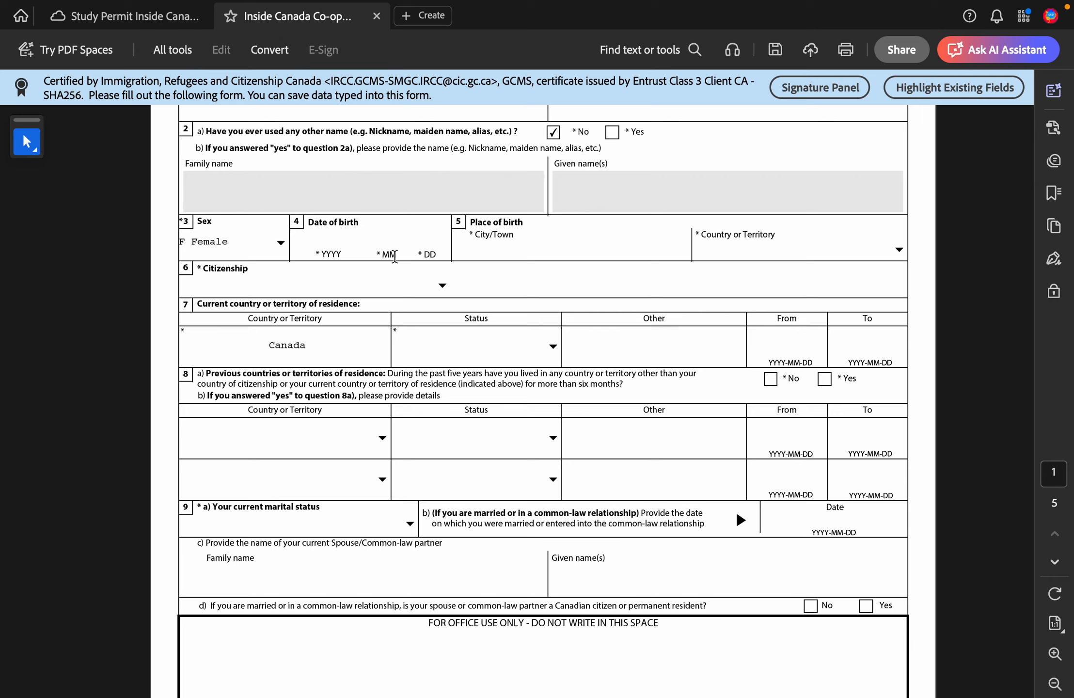
pyautogui.click(526, 253)
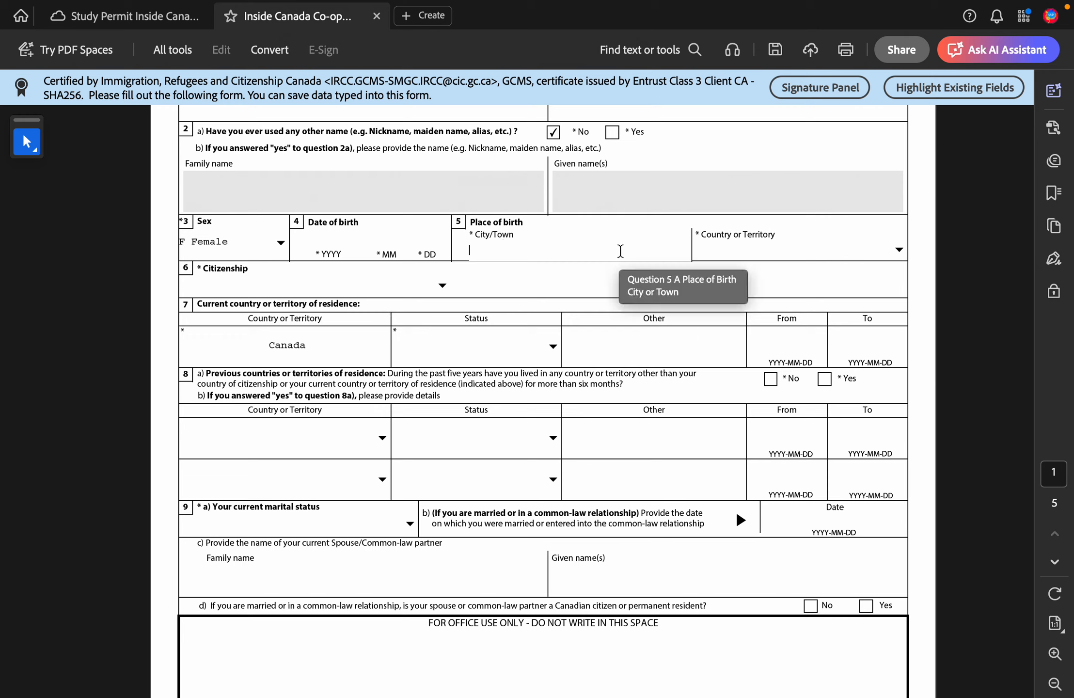
# Step: Enter birth city 'Quang Binh, Viet nam' and birth country Vietnam
pyautogui.write('Quang Binh, Viet nam')
pyautogui.click(765, 250)
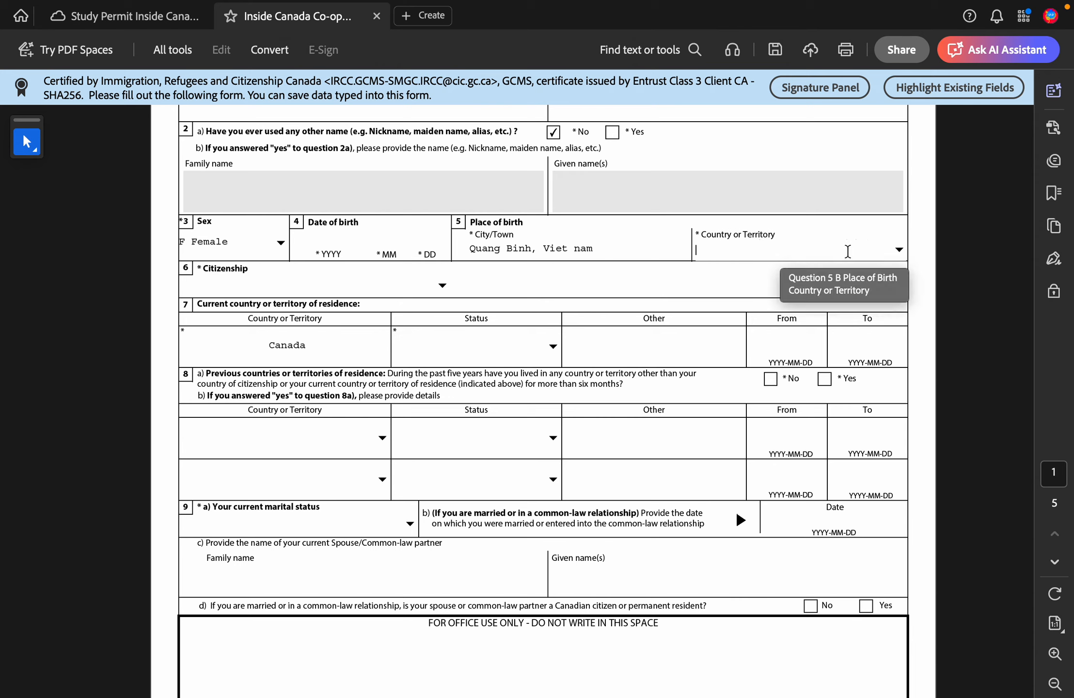
pyautogui.click(898, 250)
pyautogui.write('viet')
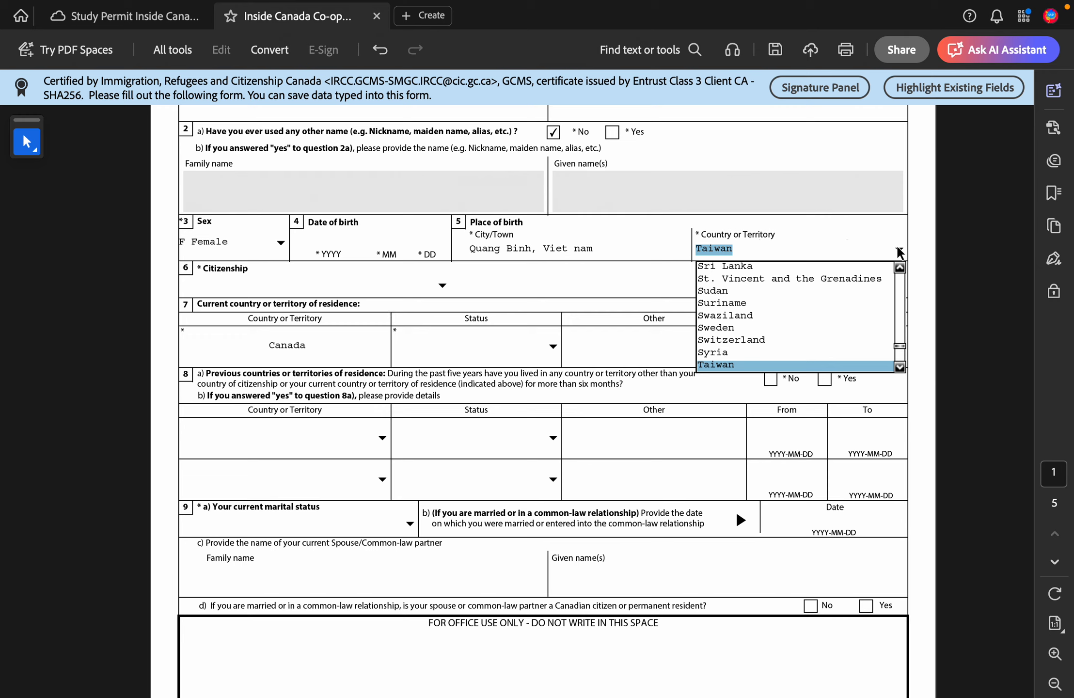
pyautogui.write('vn')
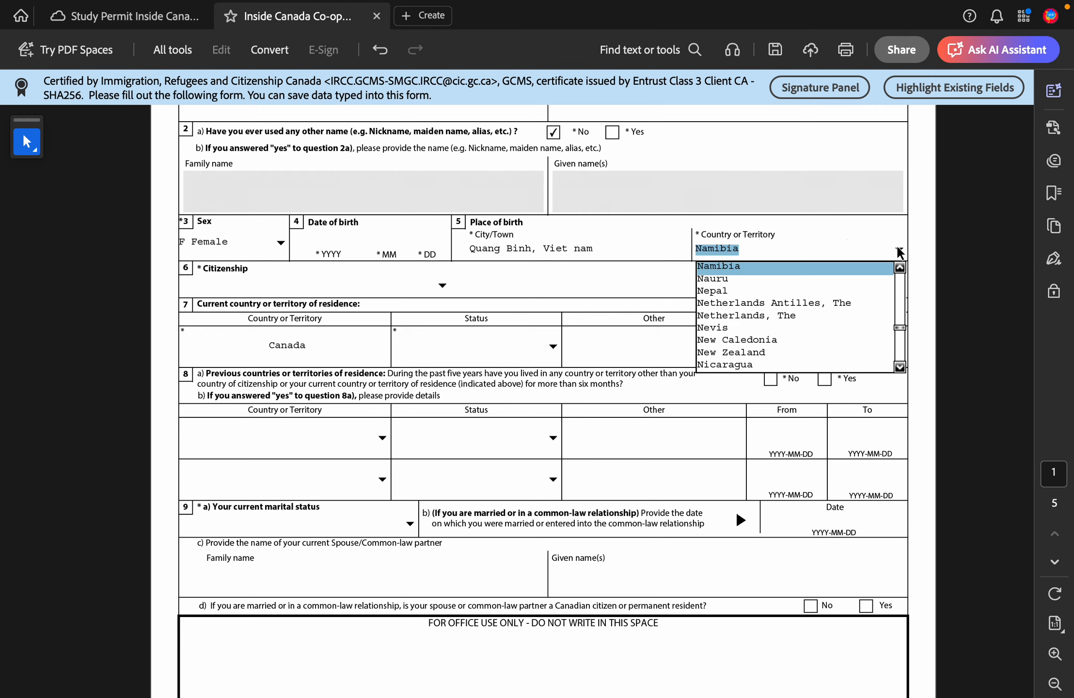
pyautogui.write('v')
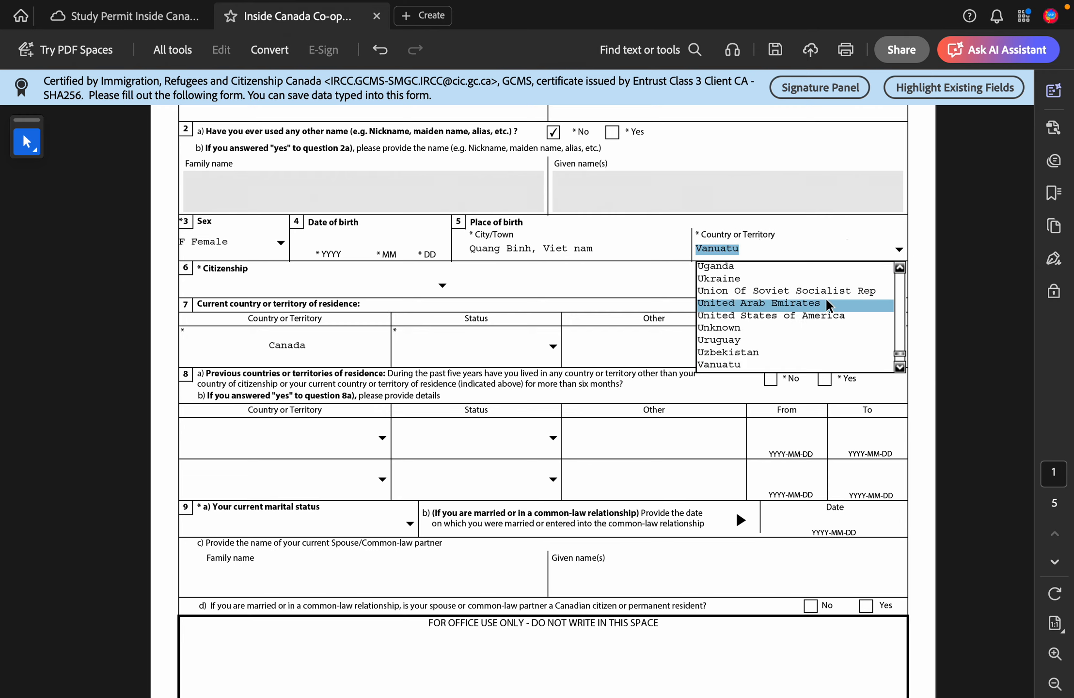
pyautogui.press('Down')
pyautogui.press('Down')
pyautogui.press('Down')
pyautogui.press('Down')
pyautogui.press('Down')
pyautogui.press('Down')
pyautogui.press('Down')
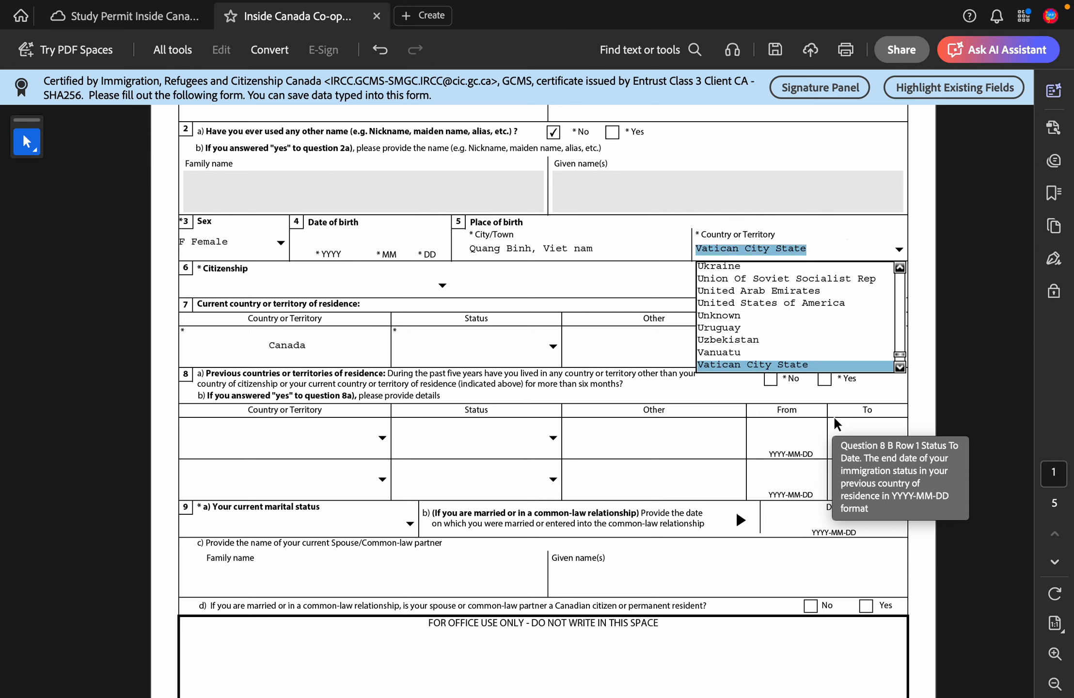
pyautogui.press('Return')
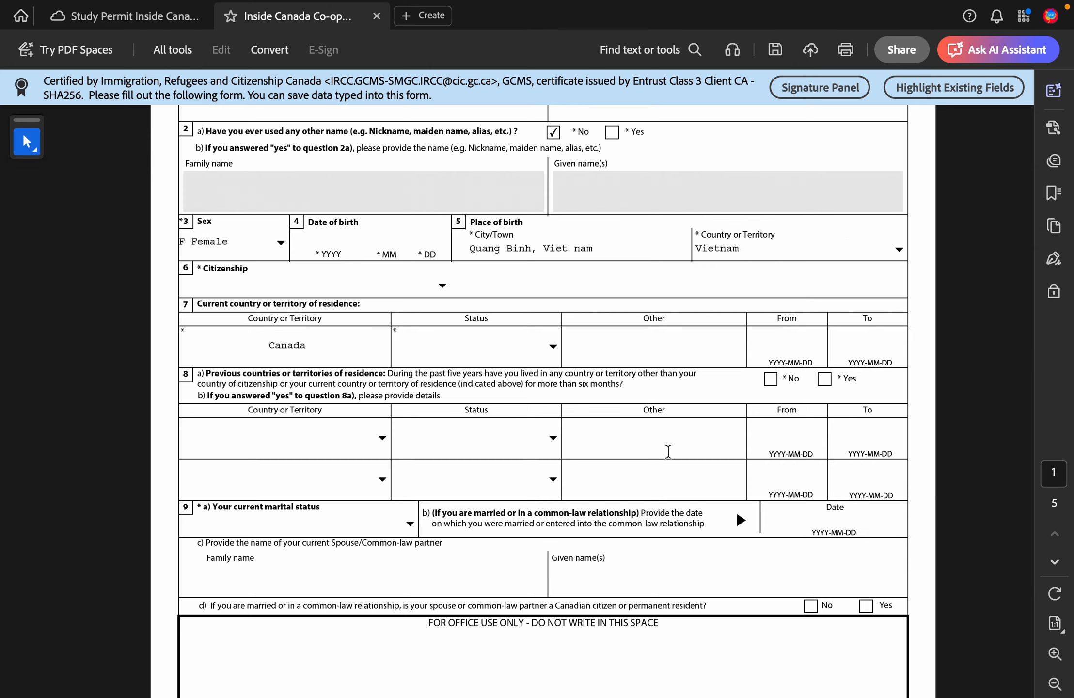
# Step: Set citizenship to Vietnam
pyautogui.scroll(-2, 346, 358)
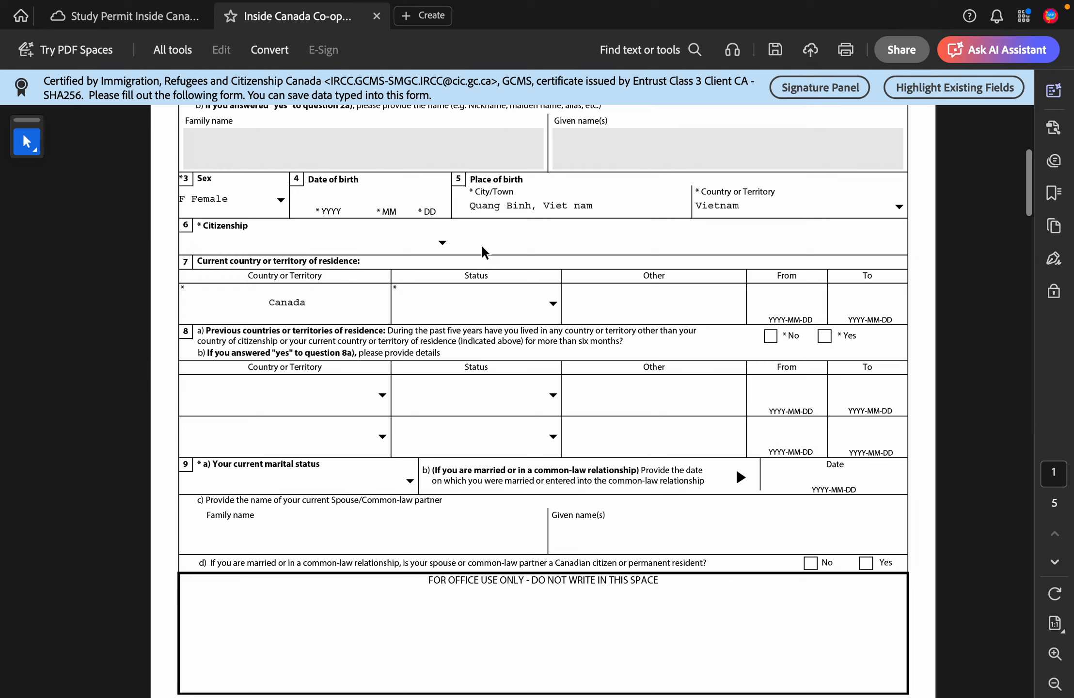
pyautogui.click(444, 243)
pyautogui.write('Vanuatu')
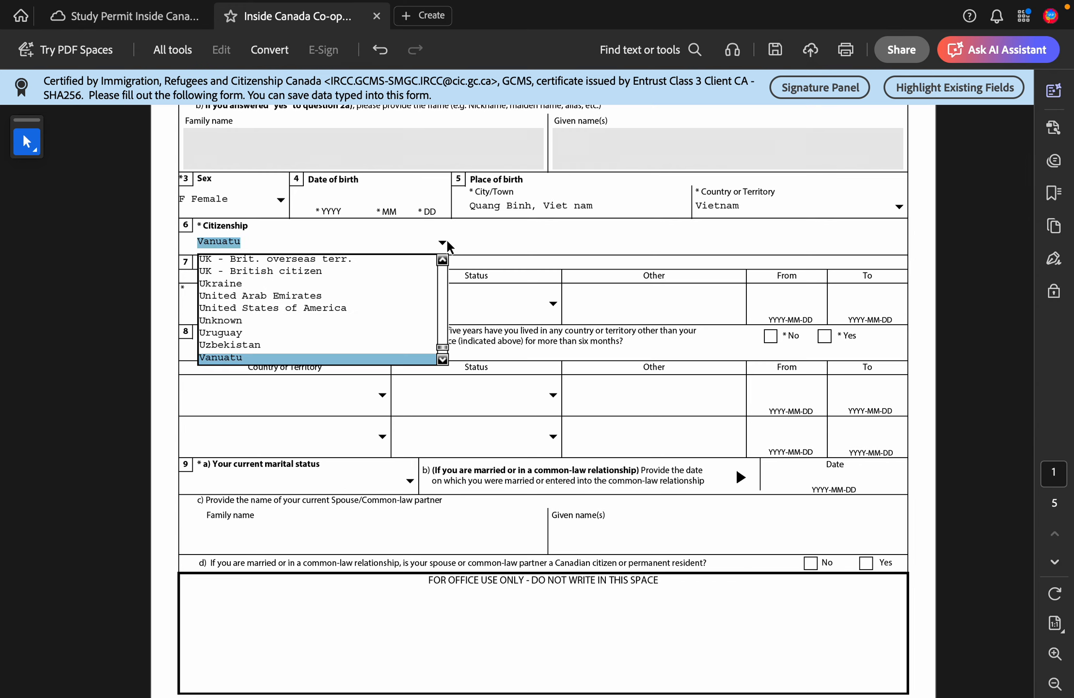
pyautogui.press('Down')
pyautogui.press('Down')
pyautogui.press('Down')
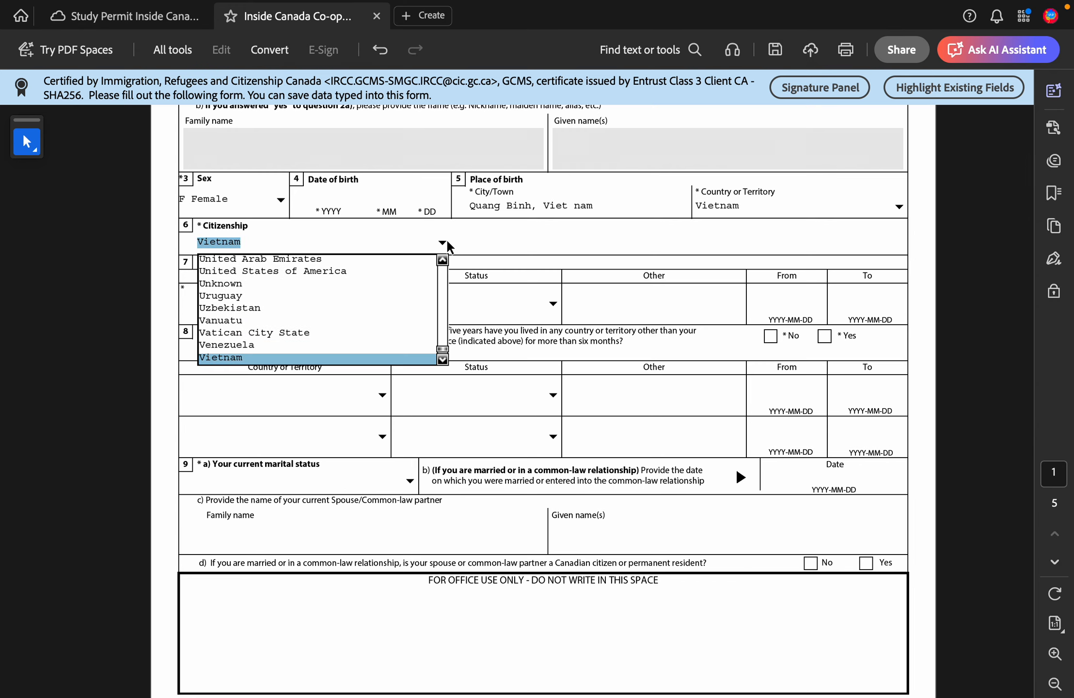
pyautogui.press('Return')
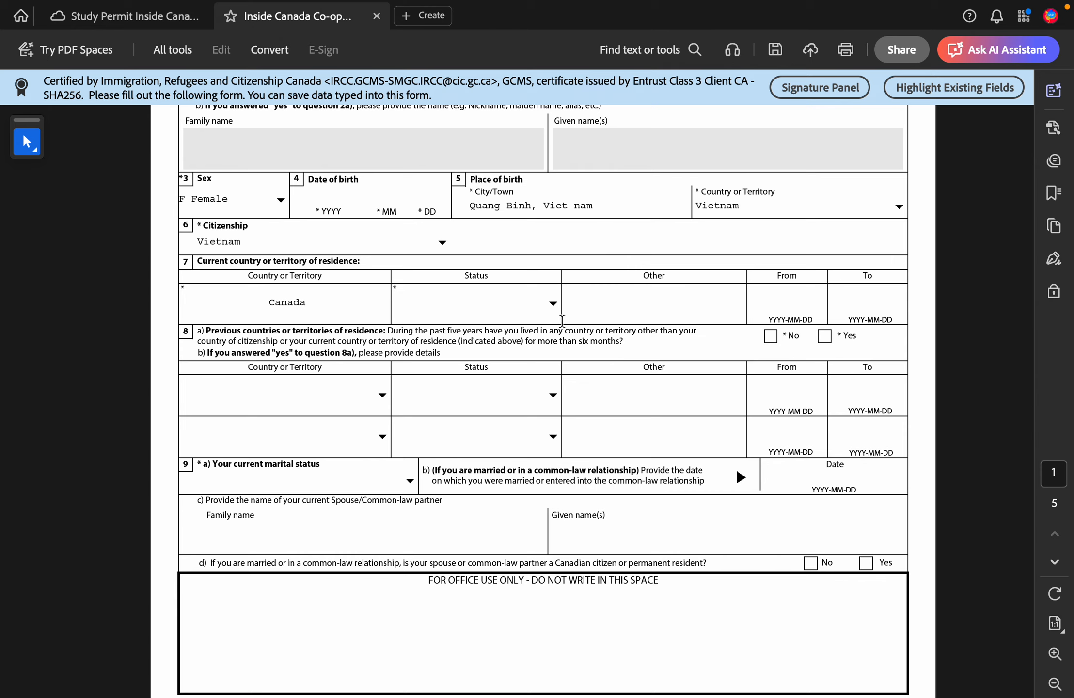
# Step: Record Canada residence as Student status from 2019-08-08 to 2025-12-21
pyautogui.click(555, 305)
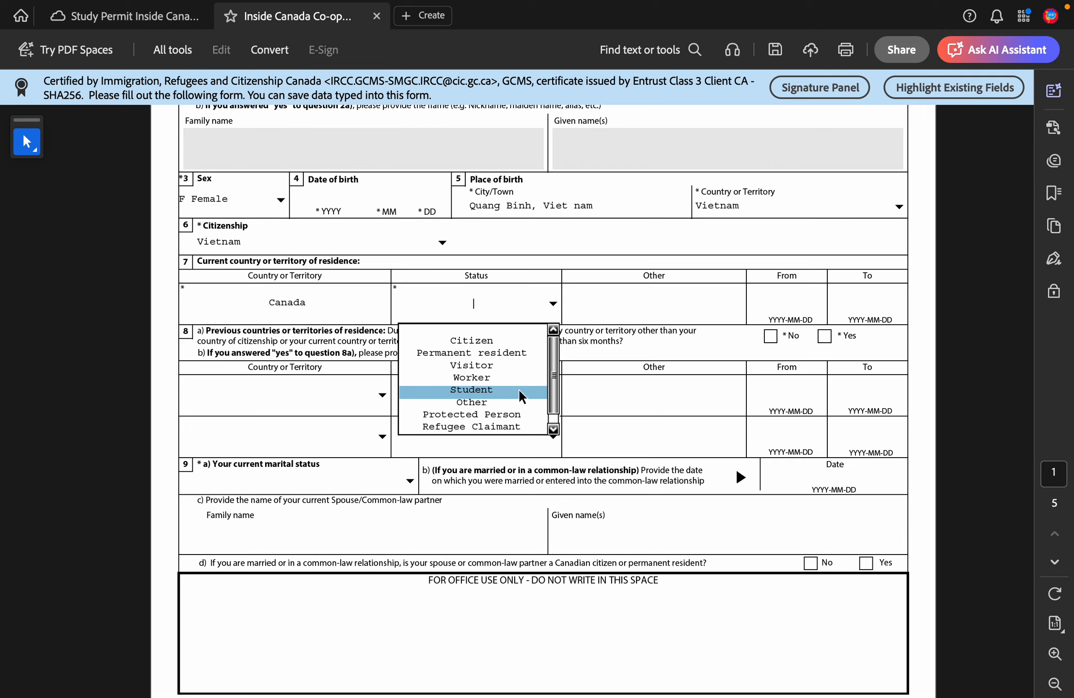
pyautogui.click(520, 395)
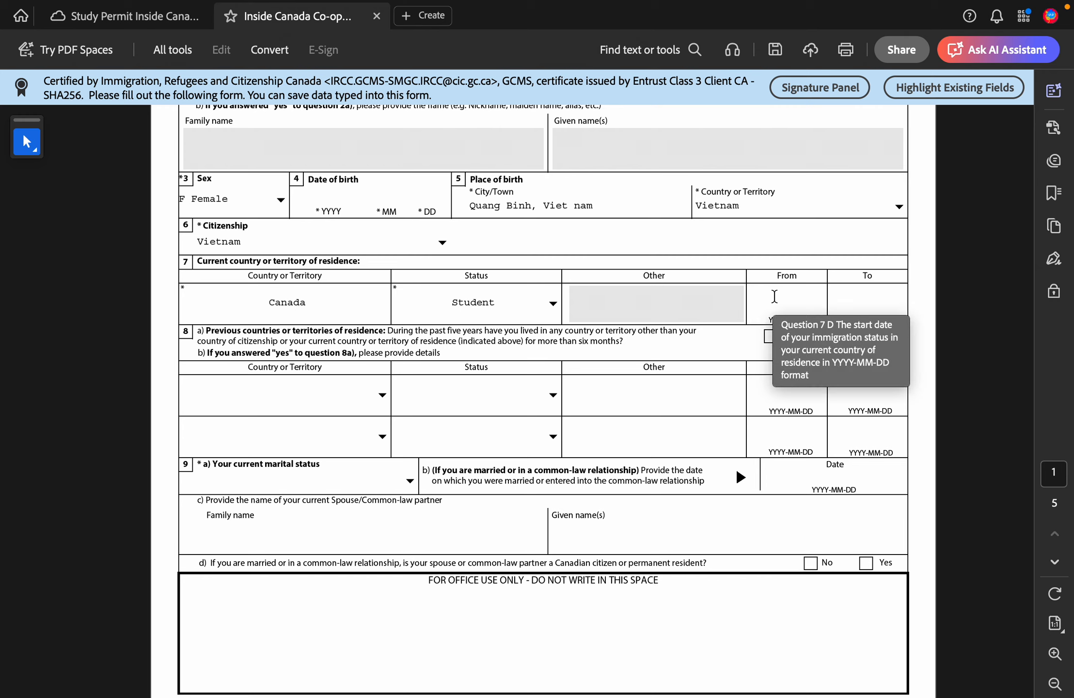
pyautogui.click(773, 296)
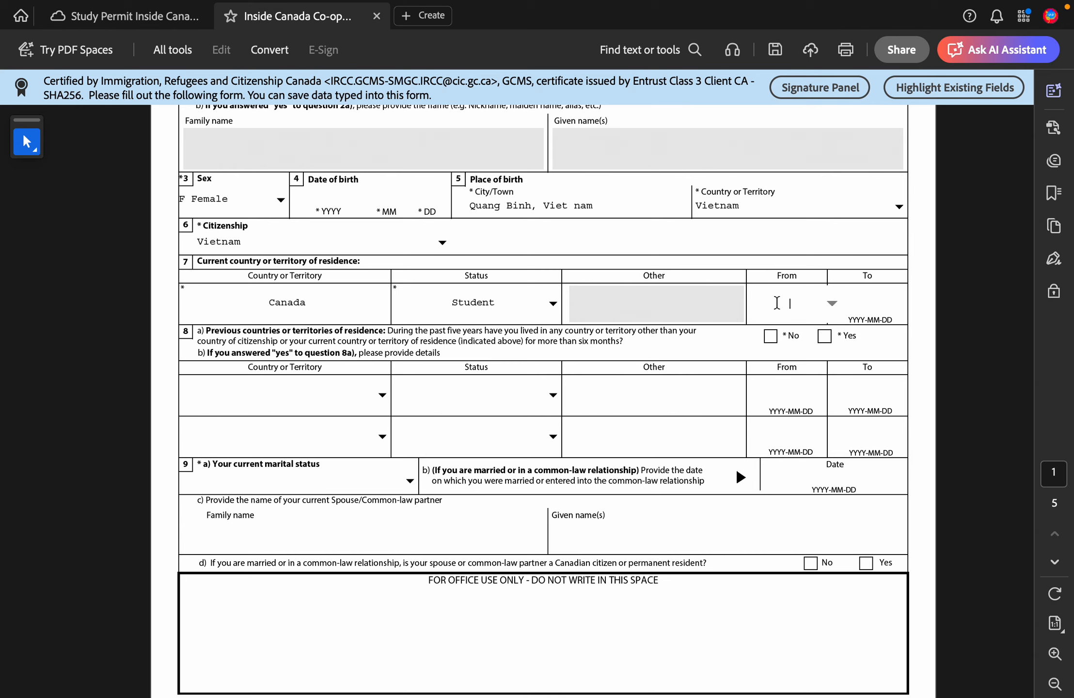
pyautogui.write('20219')
pyautogui.click(862, 315)
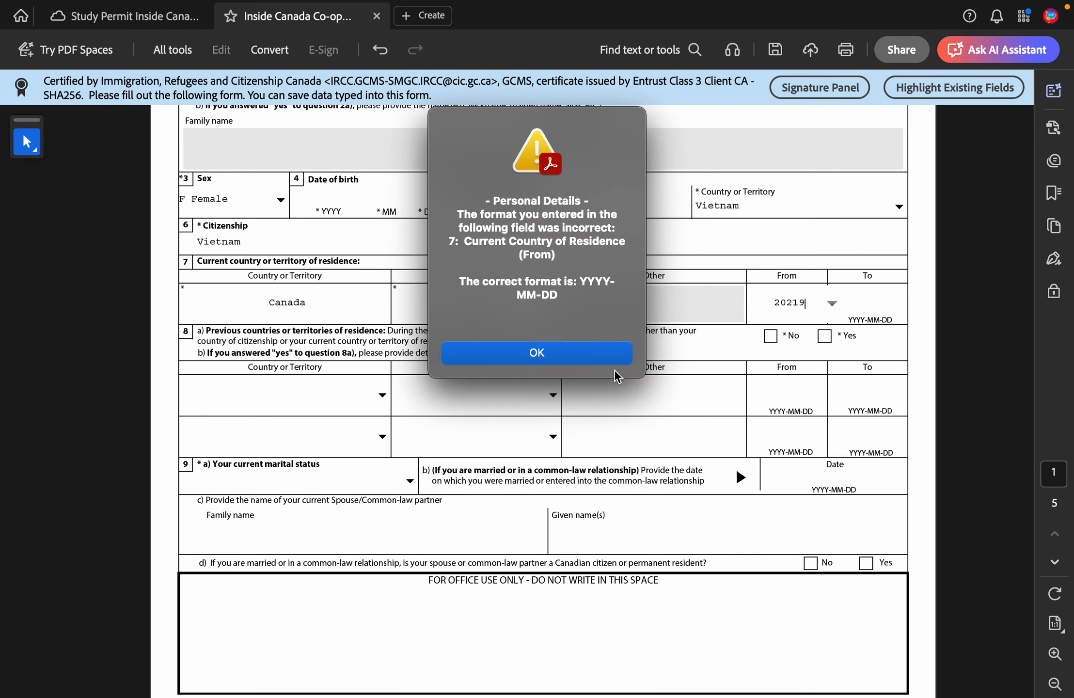
pyautogui.click(618, 353)
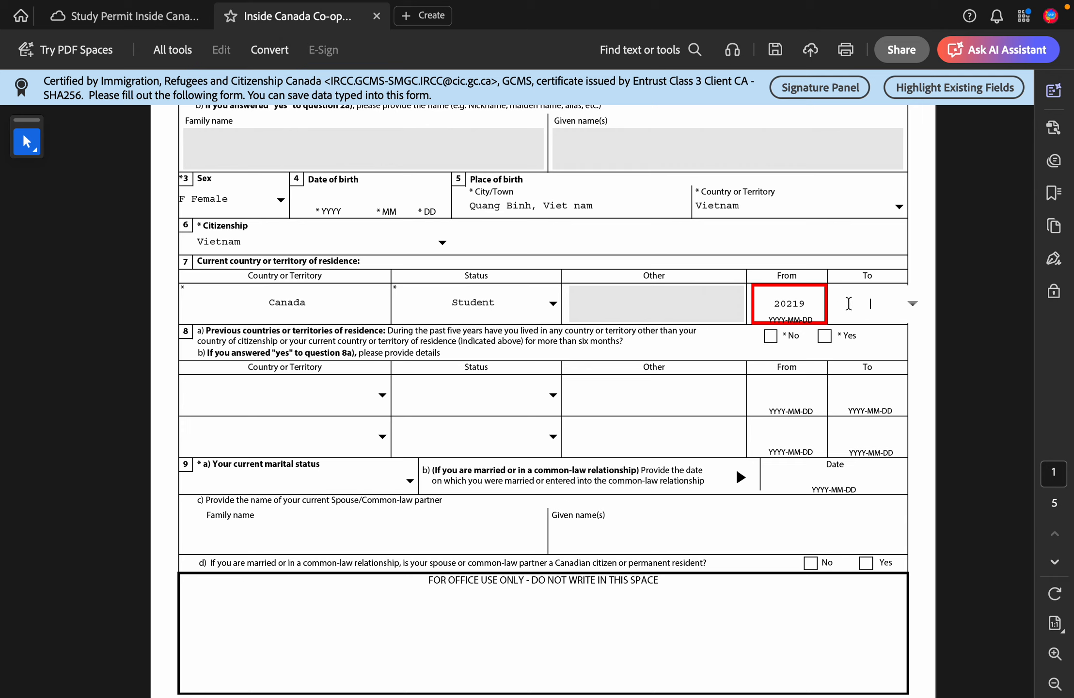
pyautogui.click(809, 305)
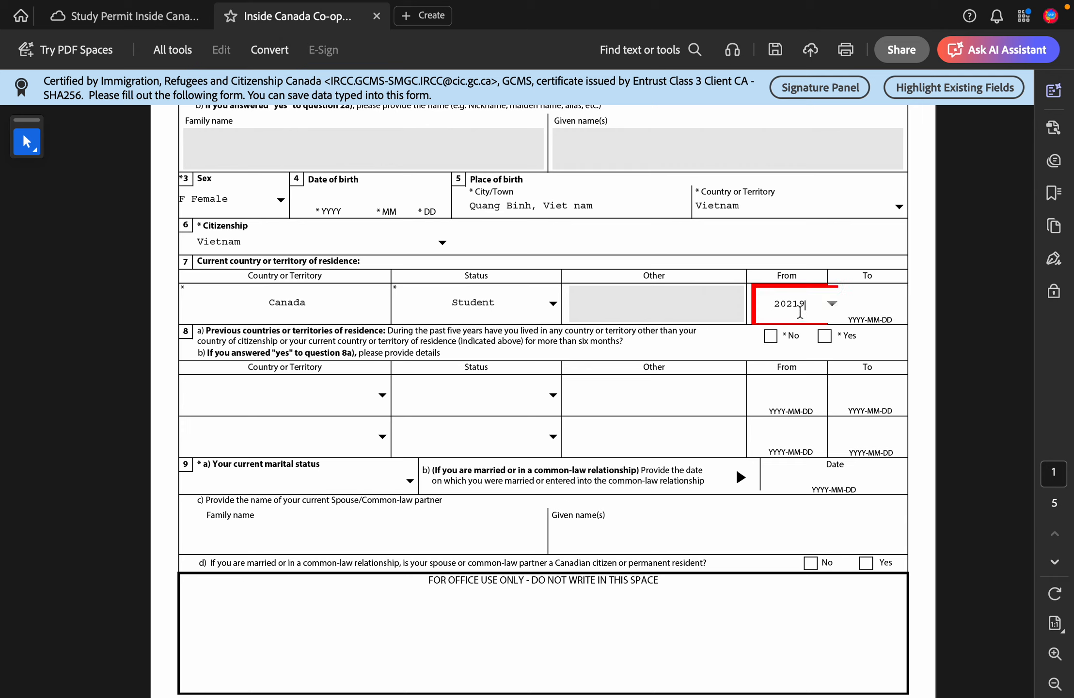
pyautogui.press('BackSpace')
pyautogui.press('BackSpace')
pyautogui.press('BackSpace')
pyautogui.write('19-08-08')
pyautogui.click(882, 303)
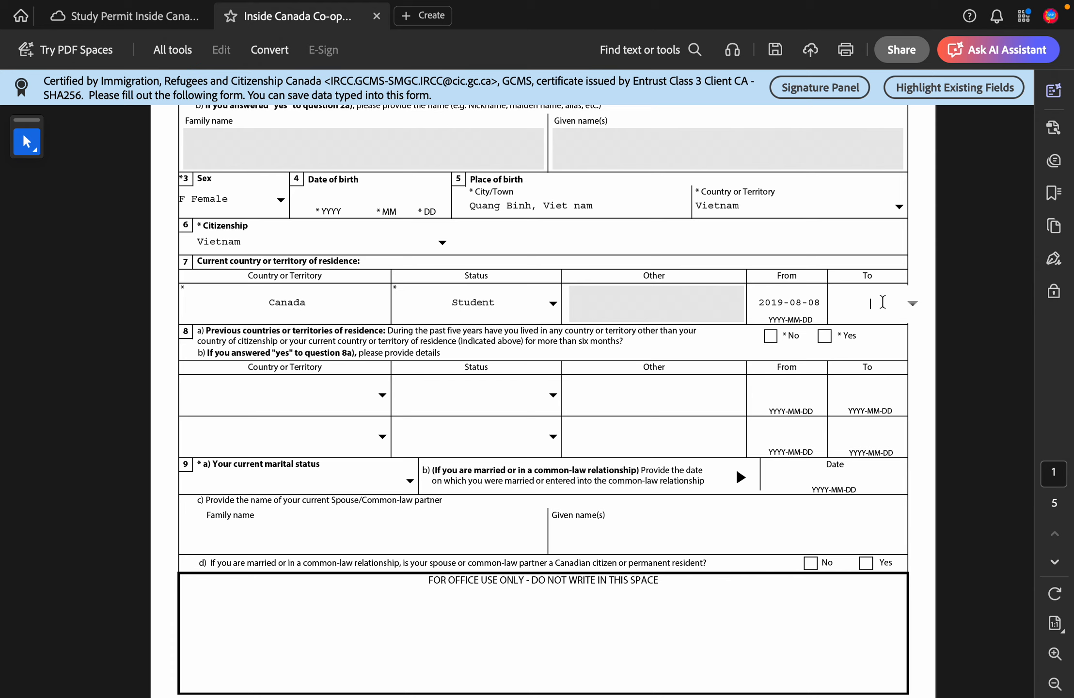
pyautogui.write('2025-12-')
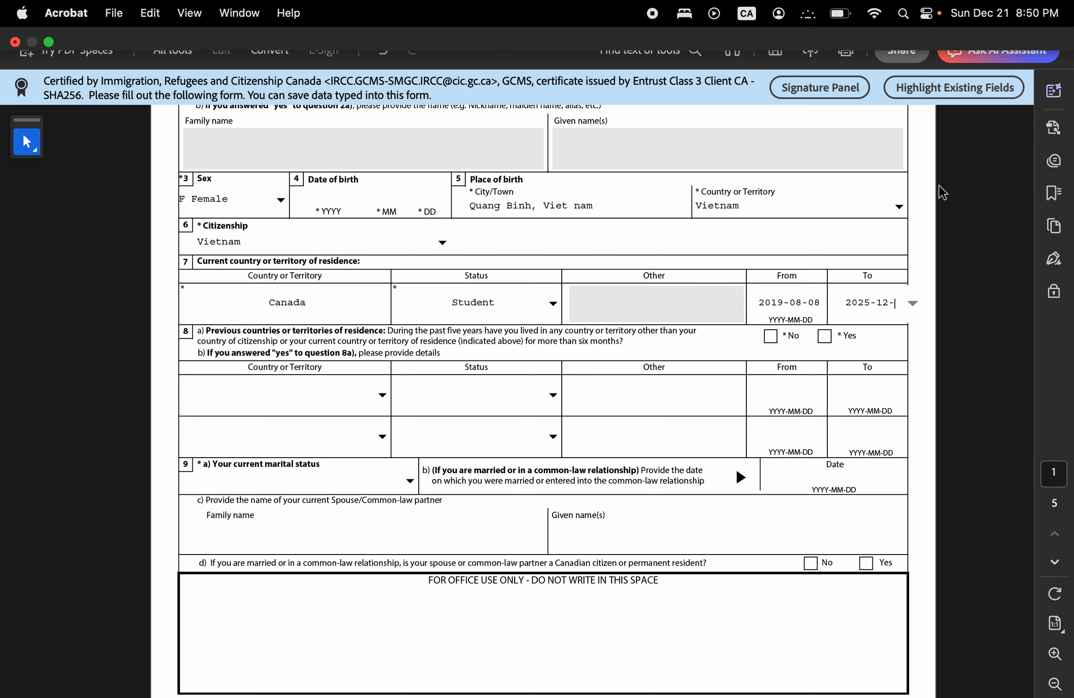
pyautogui.write('21')
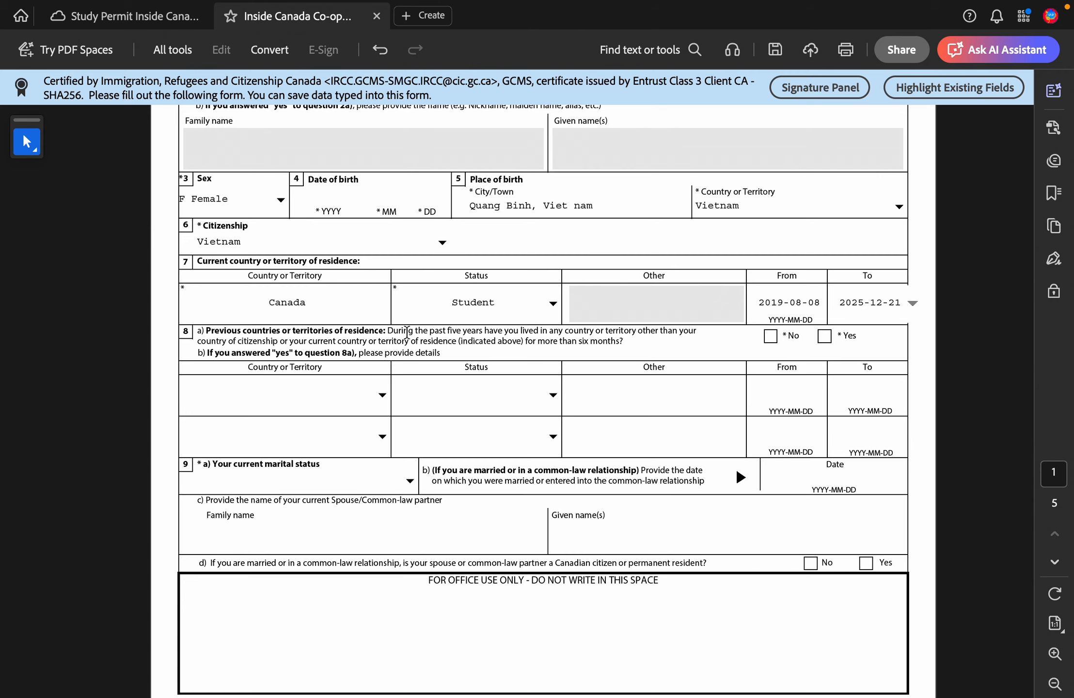
pyautogui.keyDown('ctrl'); pyautogui.scroll(3, 406, 329); pyautogui.keyUp('ctrl')
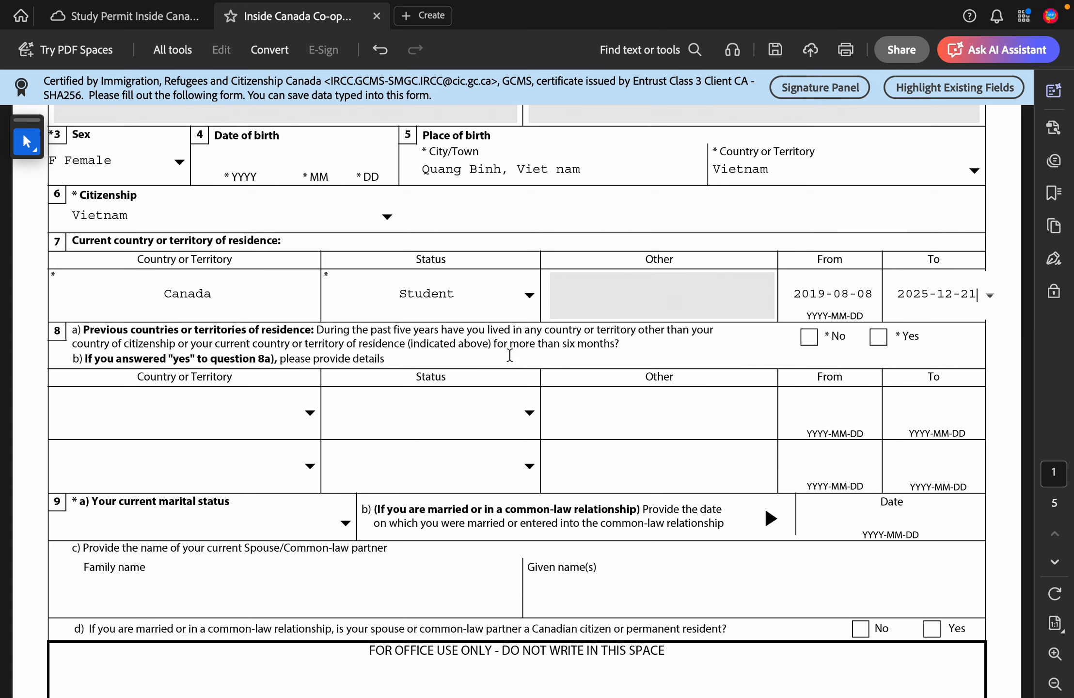
# Step: Answer No to question 8a and dismiss the date-format warning
pyautogui.click(809, 338)
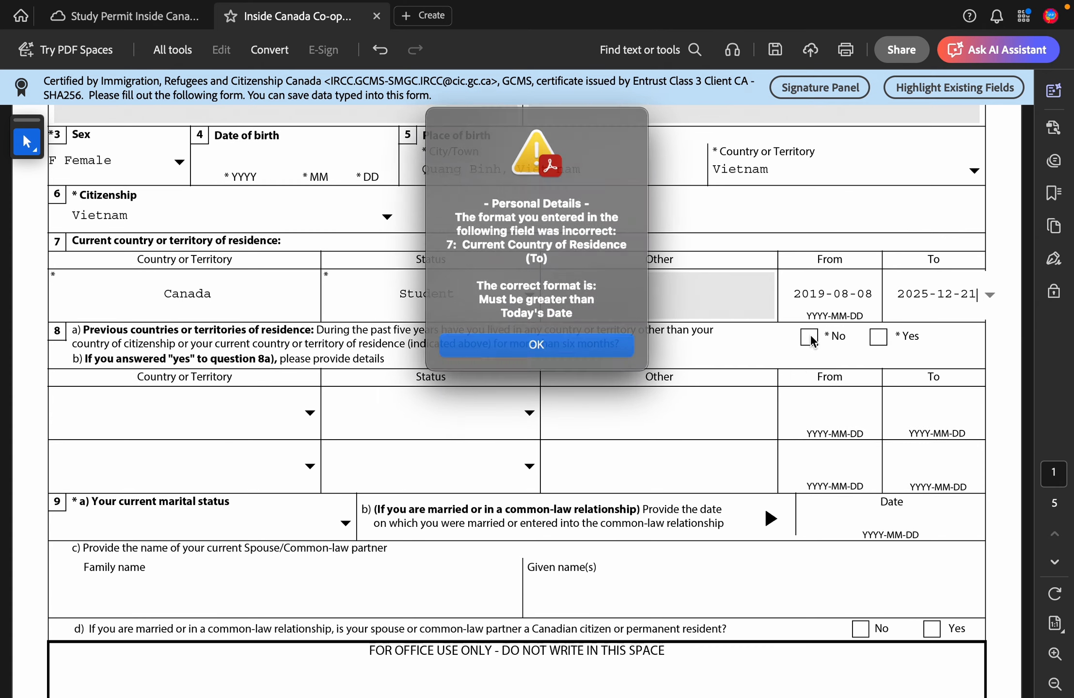
pyautogui.click(600, 350)
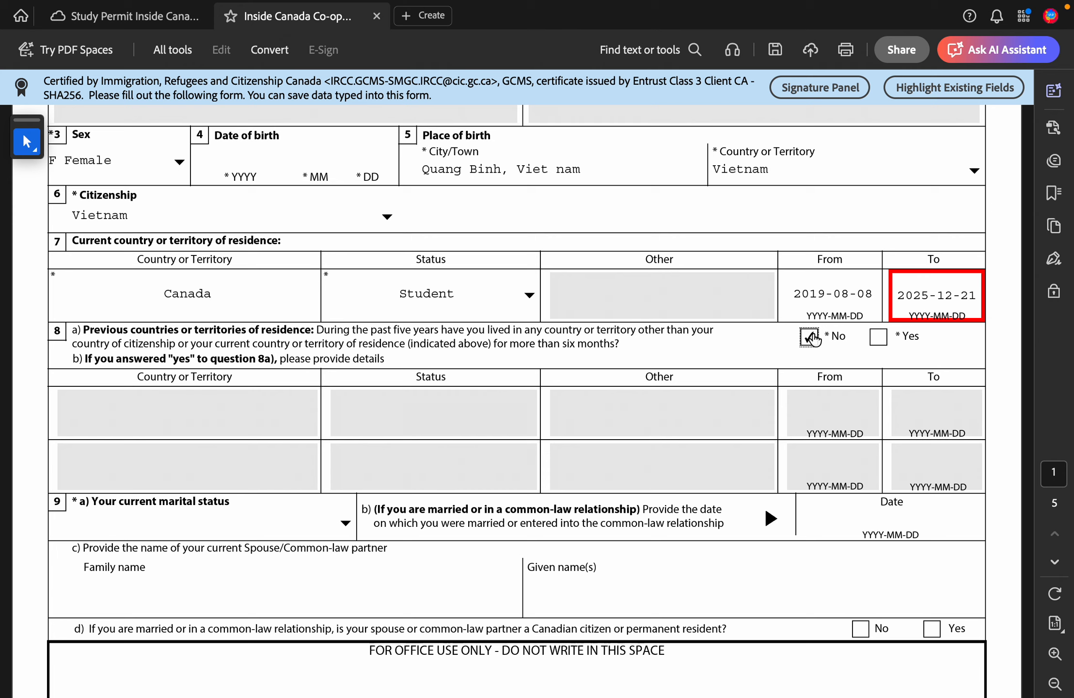
pyautogui.click(949, 298)
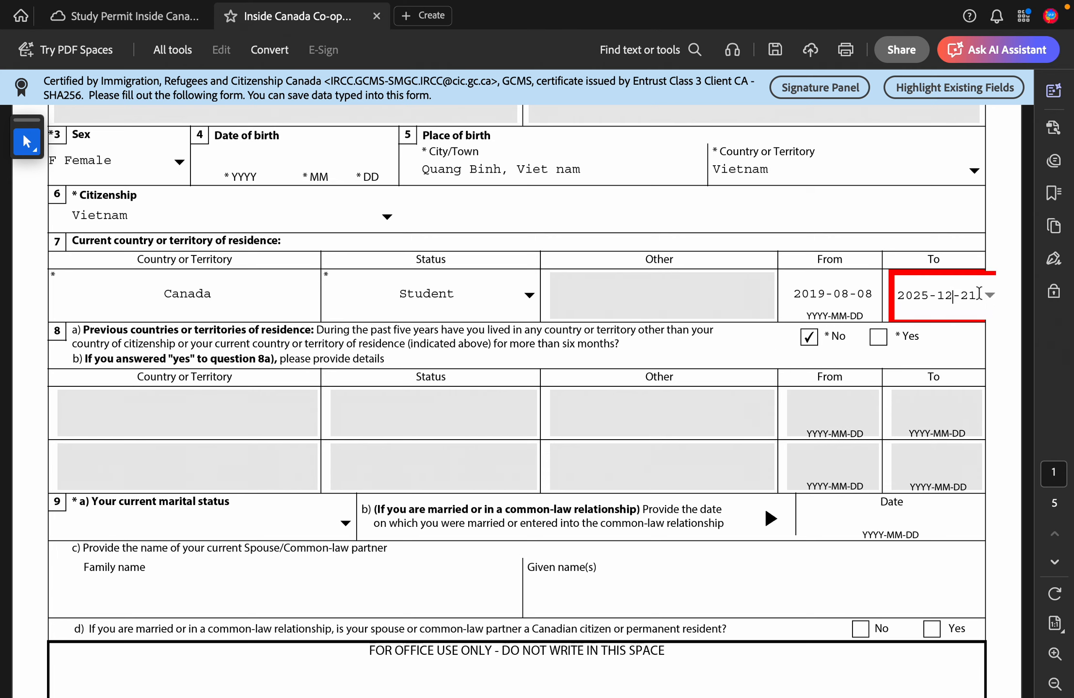
pyautogui.click(865, 357)
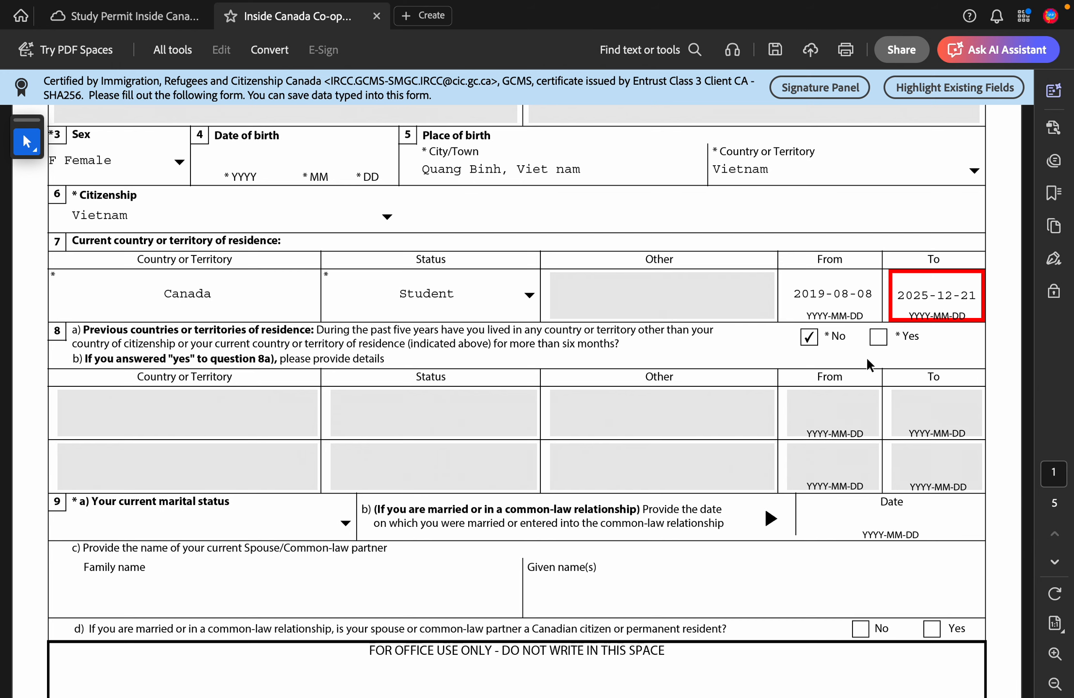
pyautogui.scroll(-3, 866, 357)
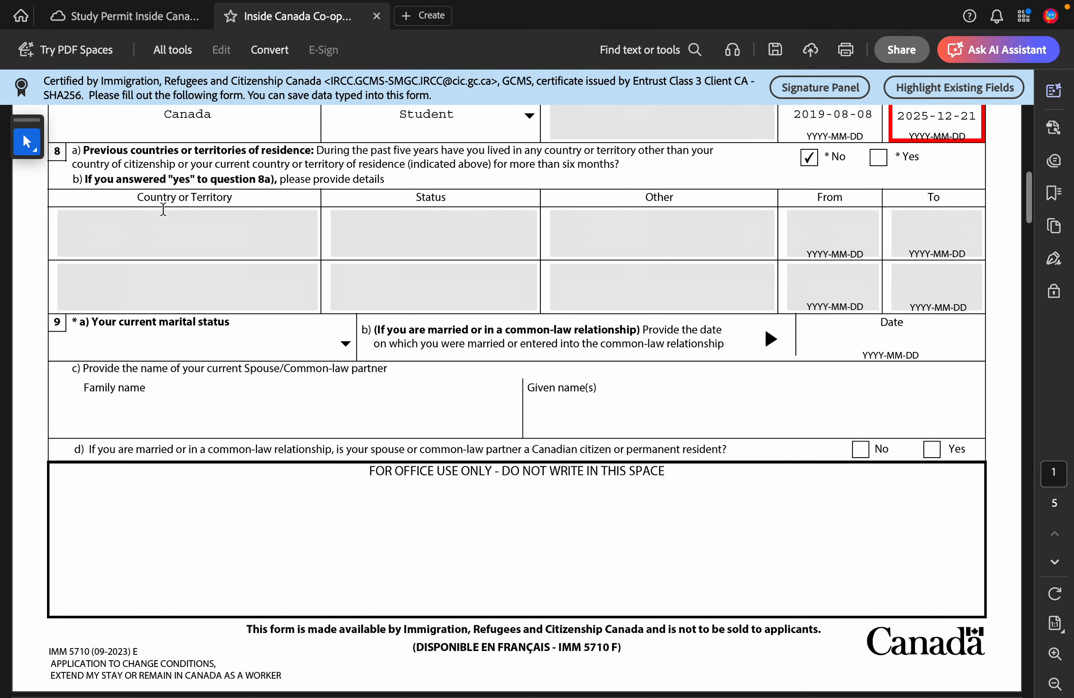
# Step: Set current marital status in question 9 to Single
pyautogui.click(125, 341)
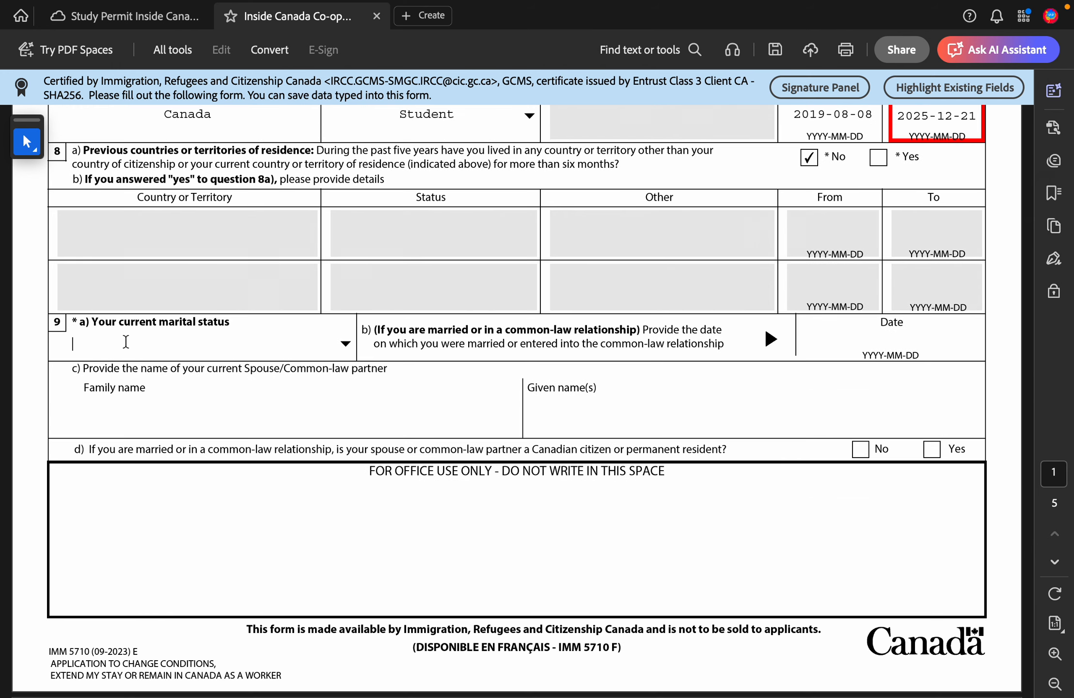
pyautogui.click(352, 345)
pyautogui.click(238, 462)
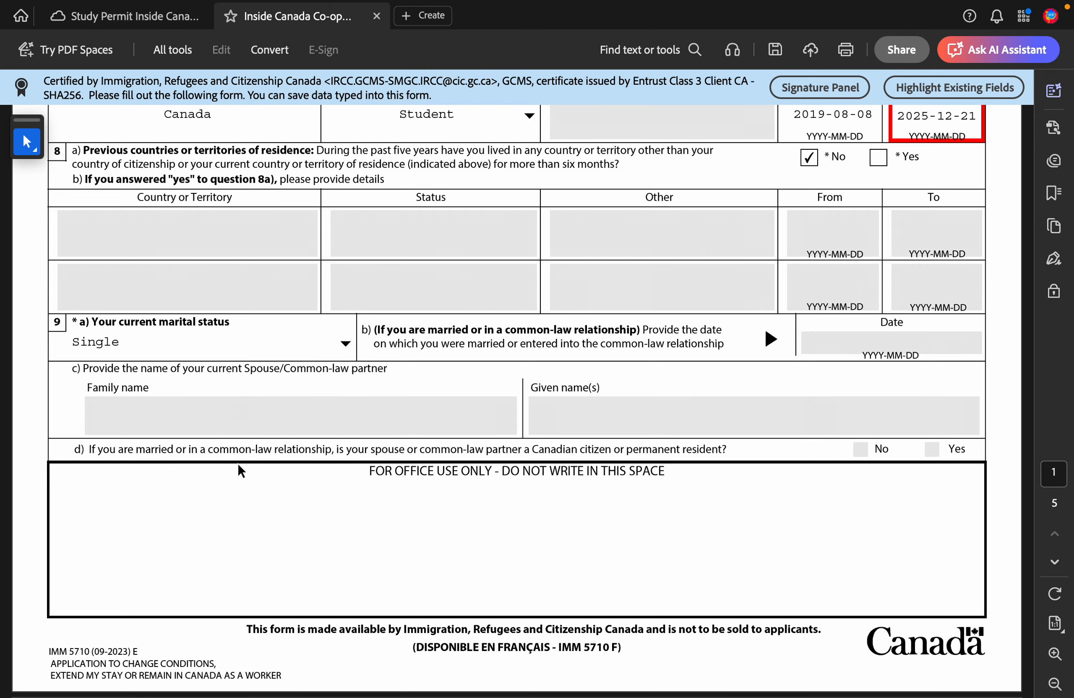
pyautogui.scroll(-3, 681, 382)
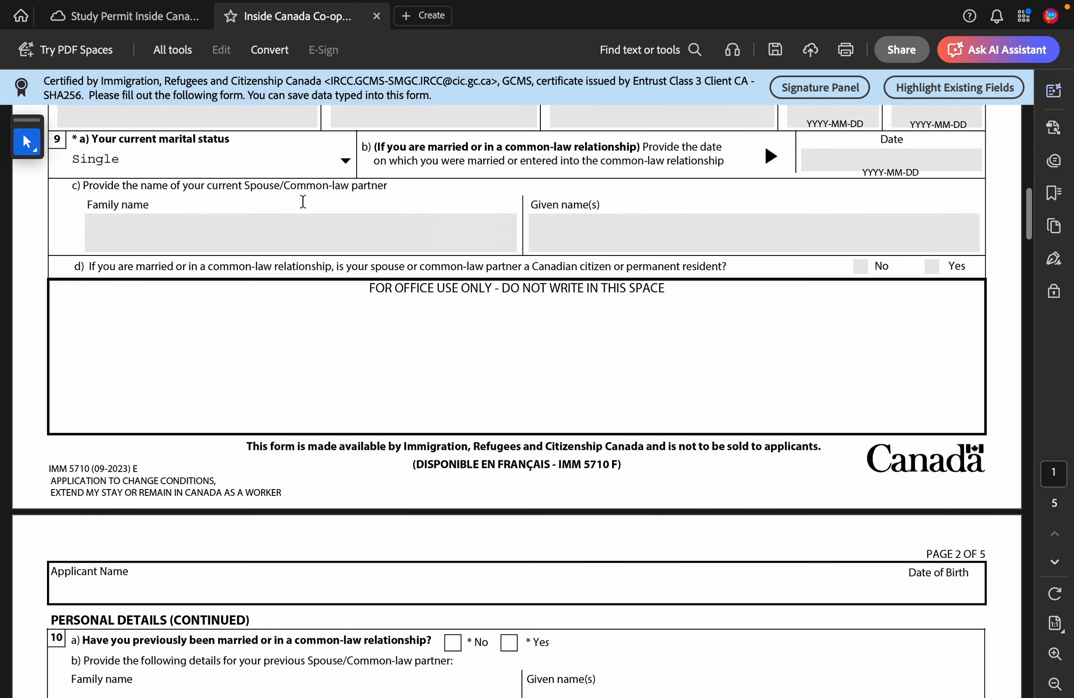
# Step: Try Annulled Marriage and Married, return marital status to Single, and view page 2
pyautogui.click(344, 164)
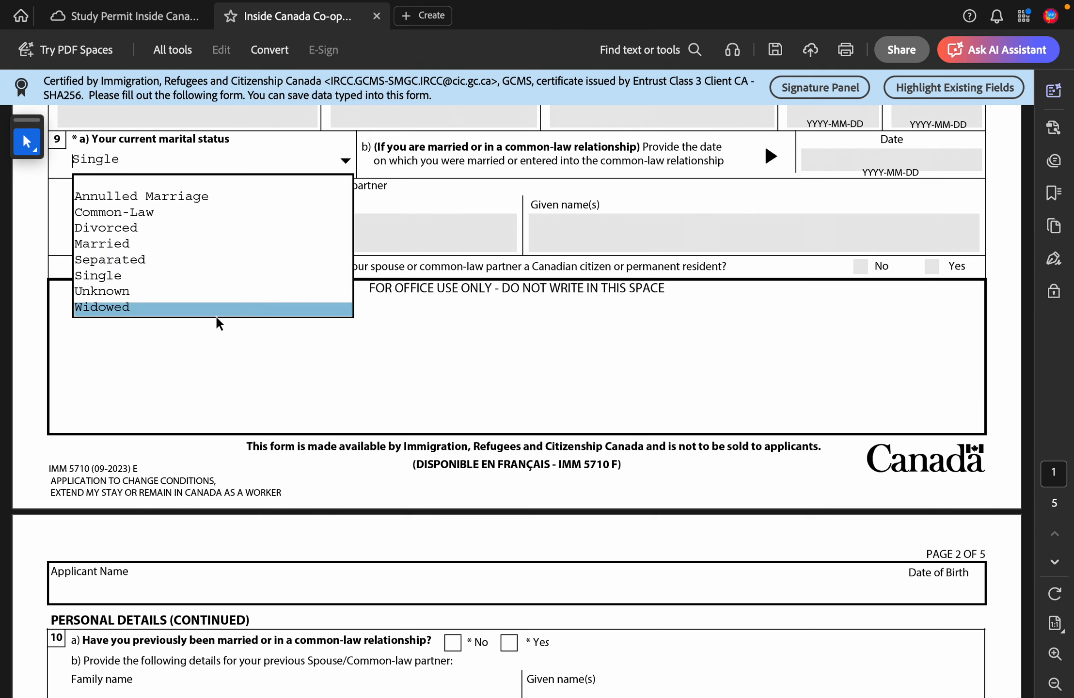
pyautogui.click(241, 197)
pyautogui.click(346, 161)
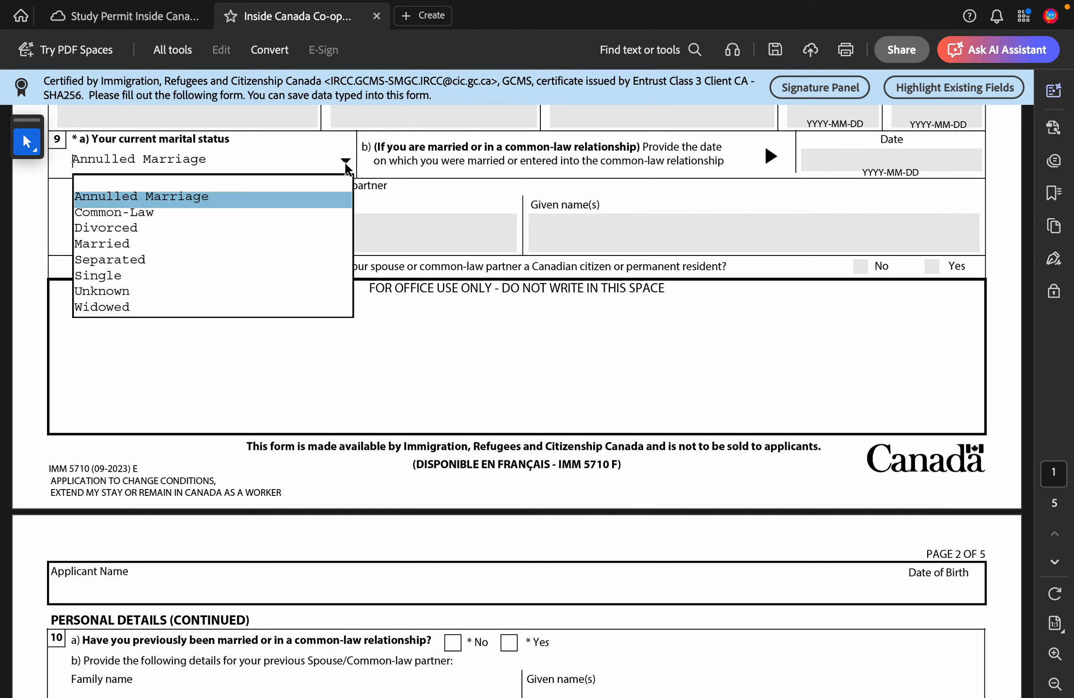
pyautogui.click(221, 247)
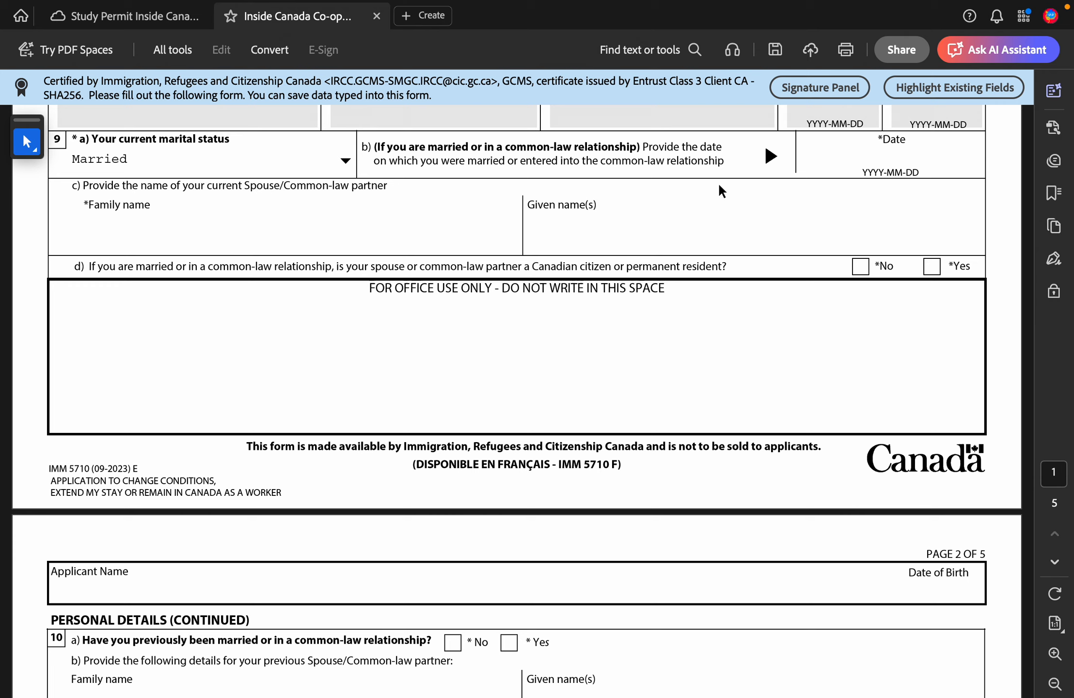
pyautogui.click(345, 164)
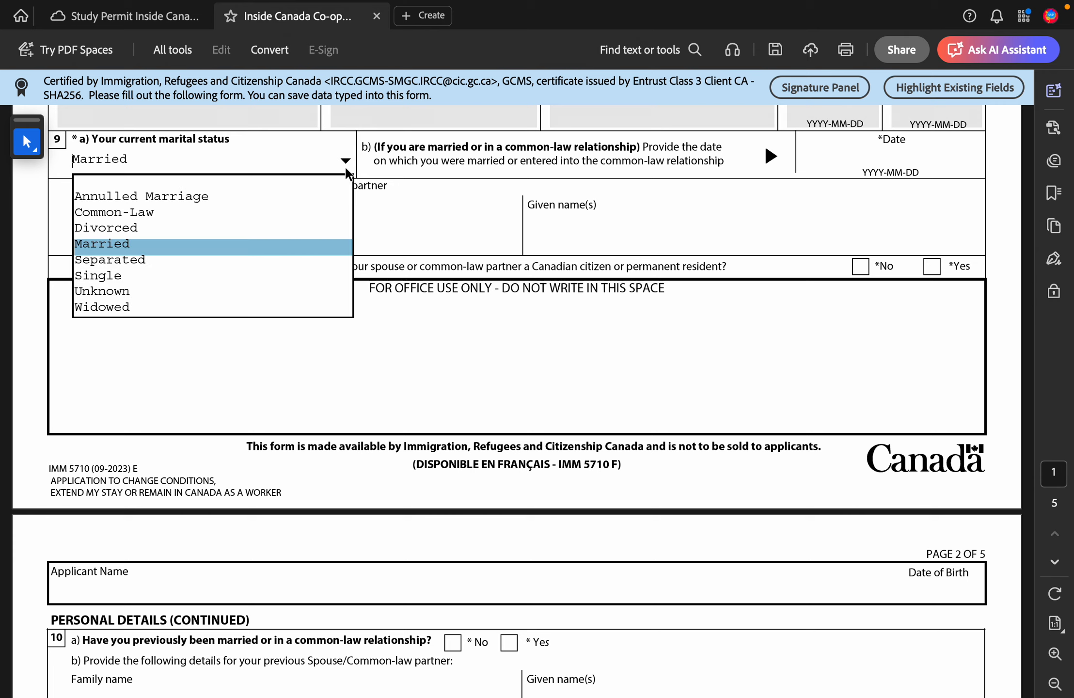
pyautogui.click(234, 274)
pyautogui.scroll(-6, 249, 349)
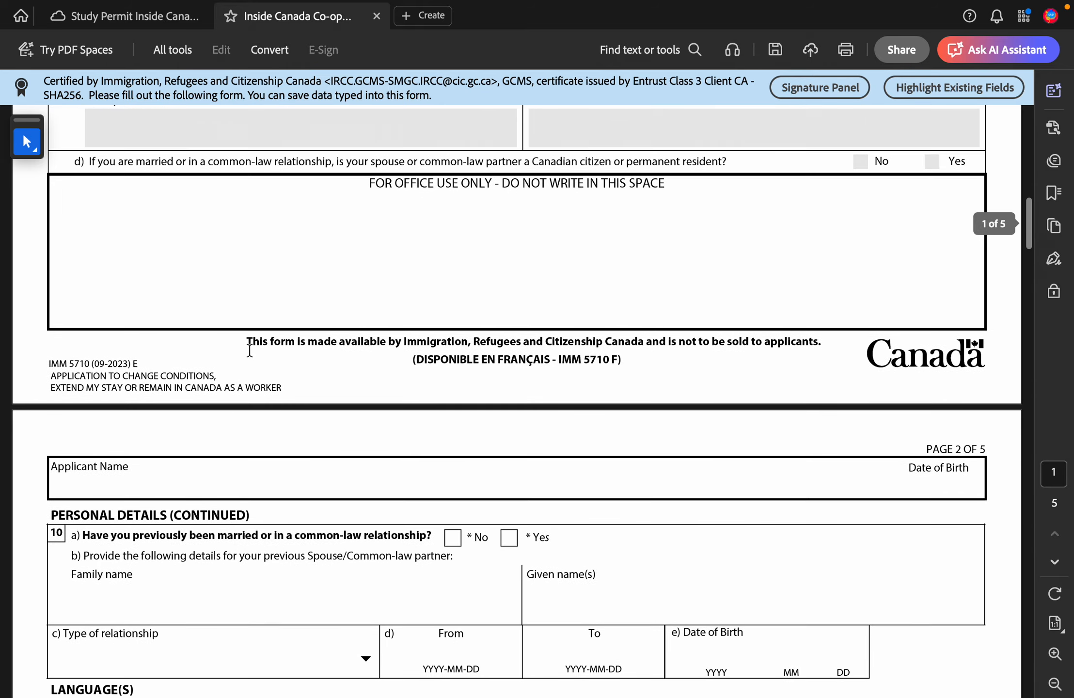
pyautogui.scroll(2, 249, 349)
pyautogui.scroll(5, 249, 349)
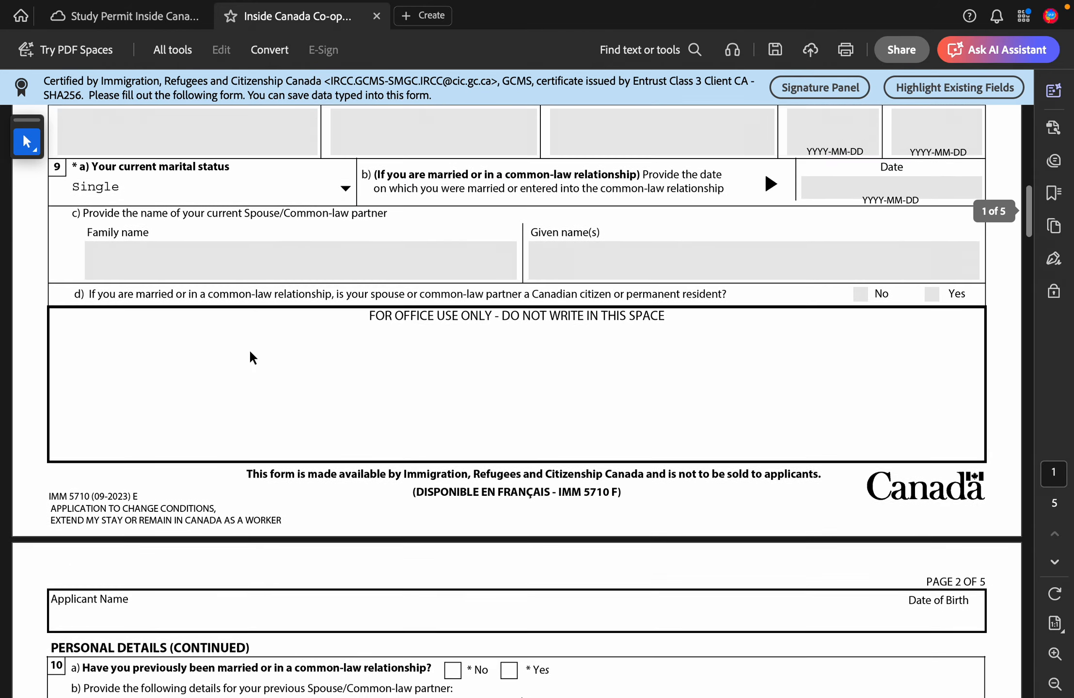
pyautogui.scroll(-4, 249, 349)
pyautogui.scroll(-4, 249, 349)
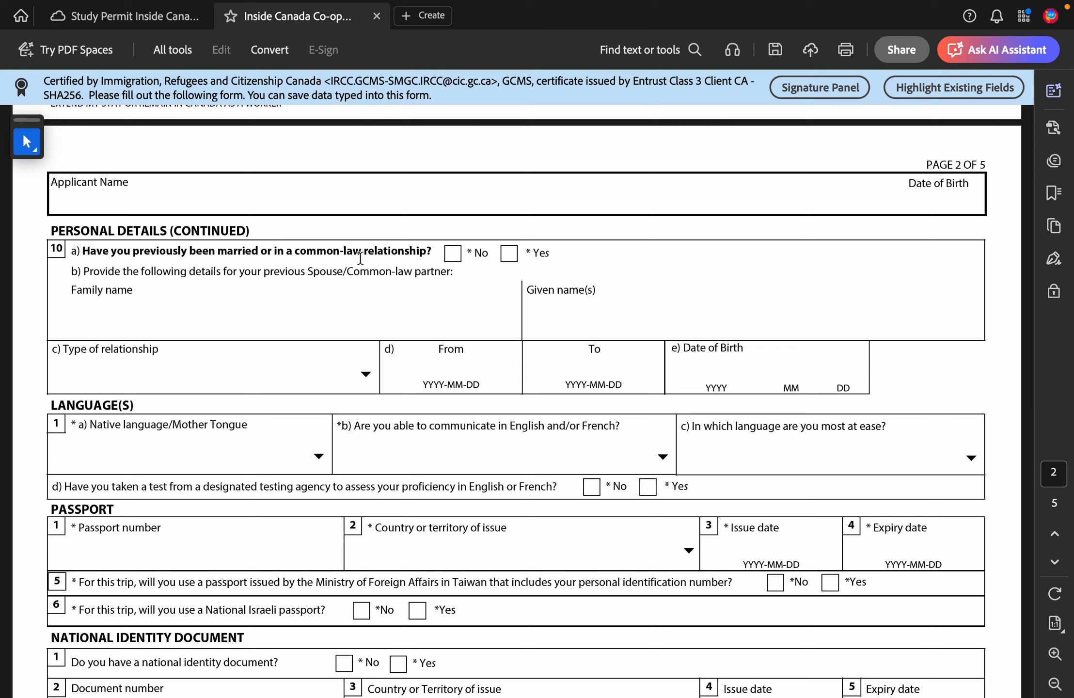
# Step: Tick No for question 10a, briefly switching to Yes before settling on No
pyautogui.click(453, 254)
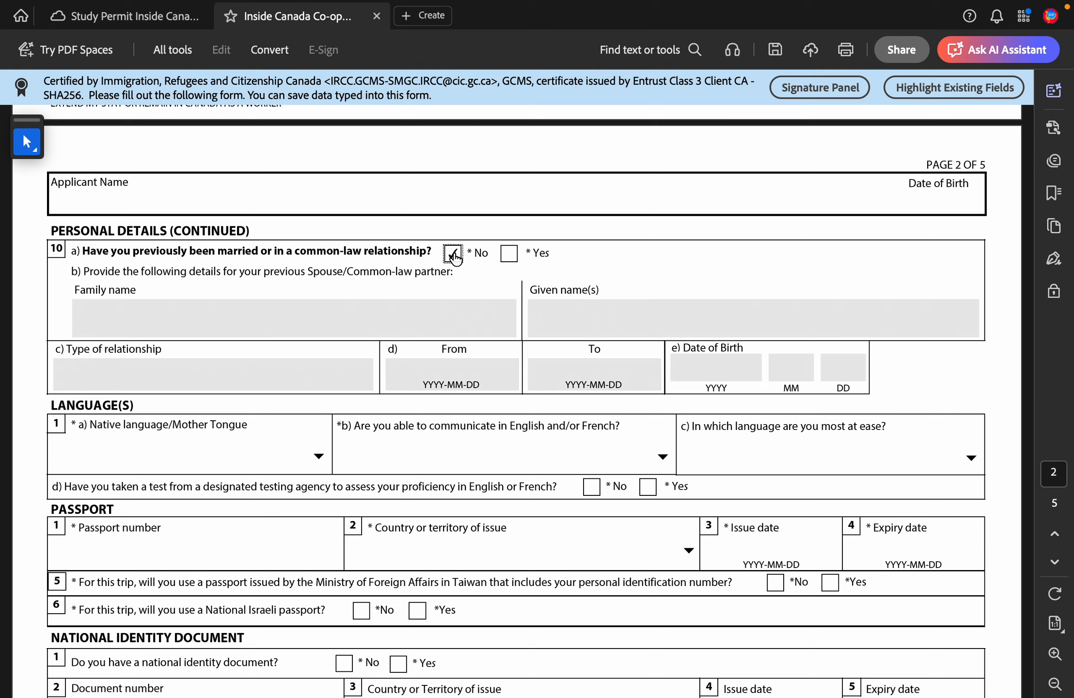
pyautogui.click(509, 253)
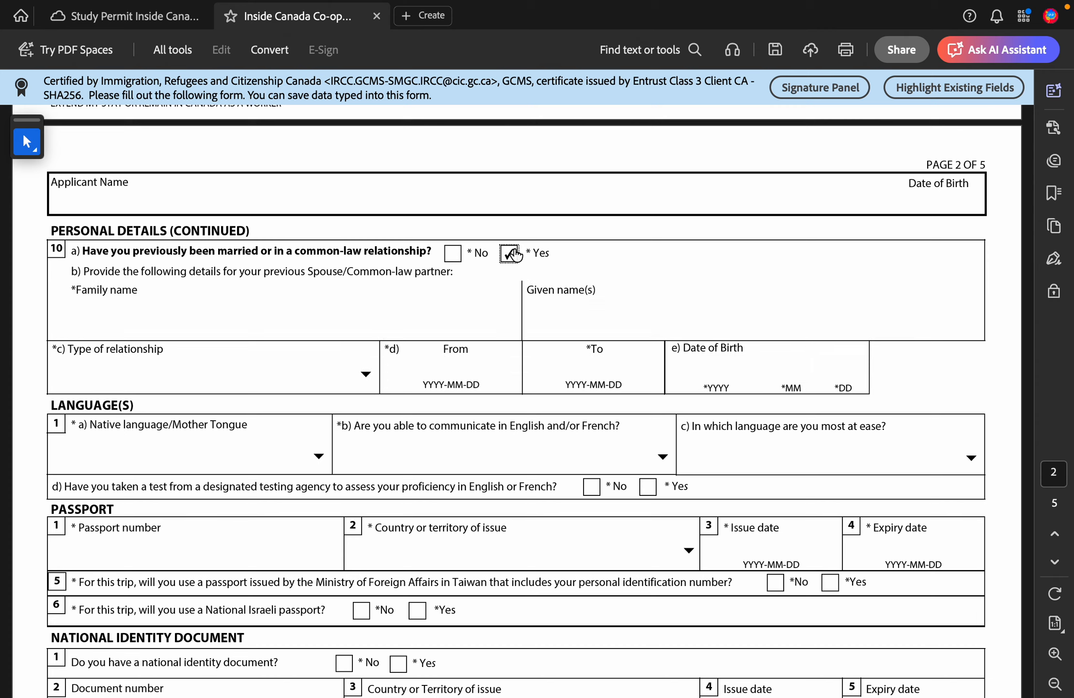
pyautogui.click(453, 257)
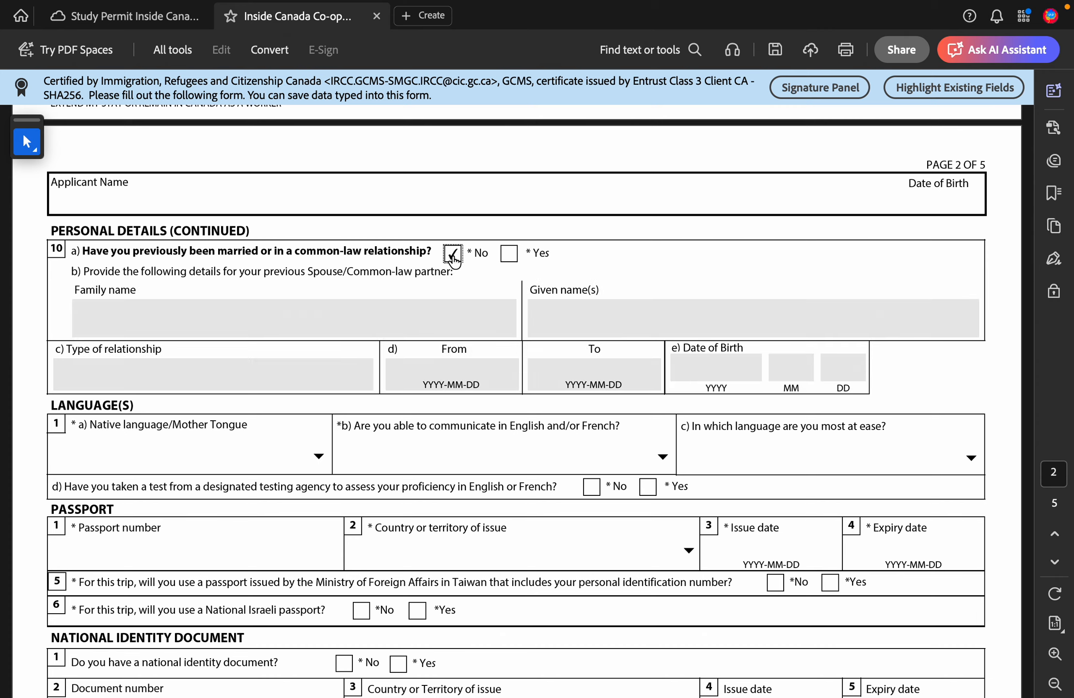
pyautogui.scroll(-3, 294, 342)
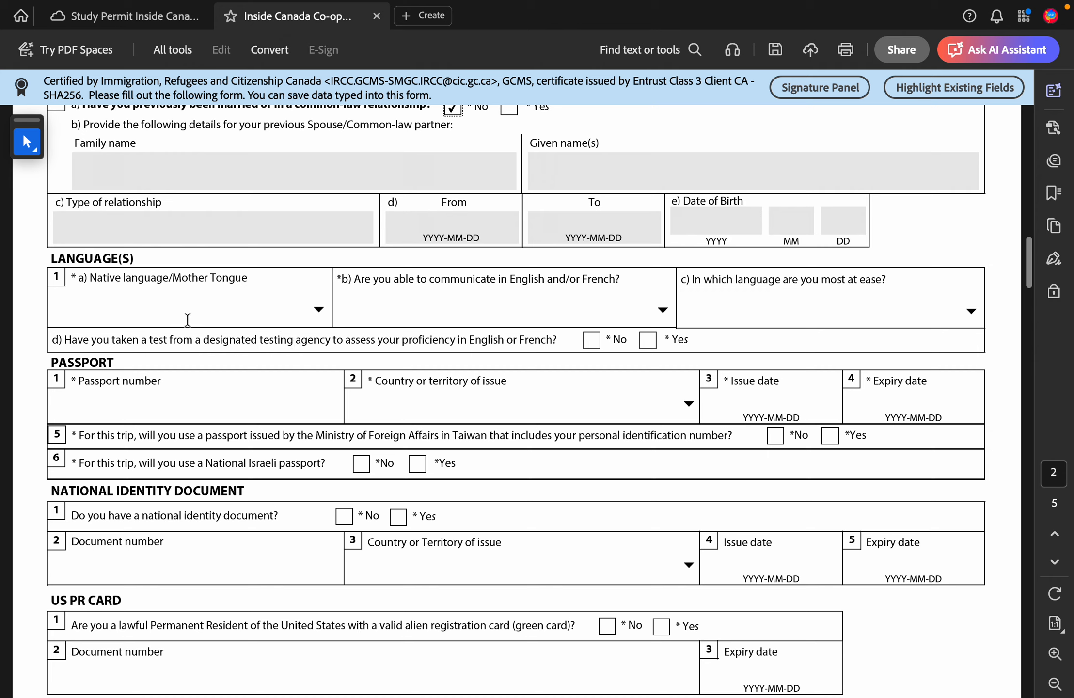
# Step: Set native language Vietnamese, English for communication, and answer Yes to the language test
pyautogui.click(245, 308)
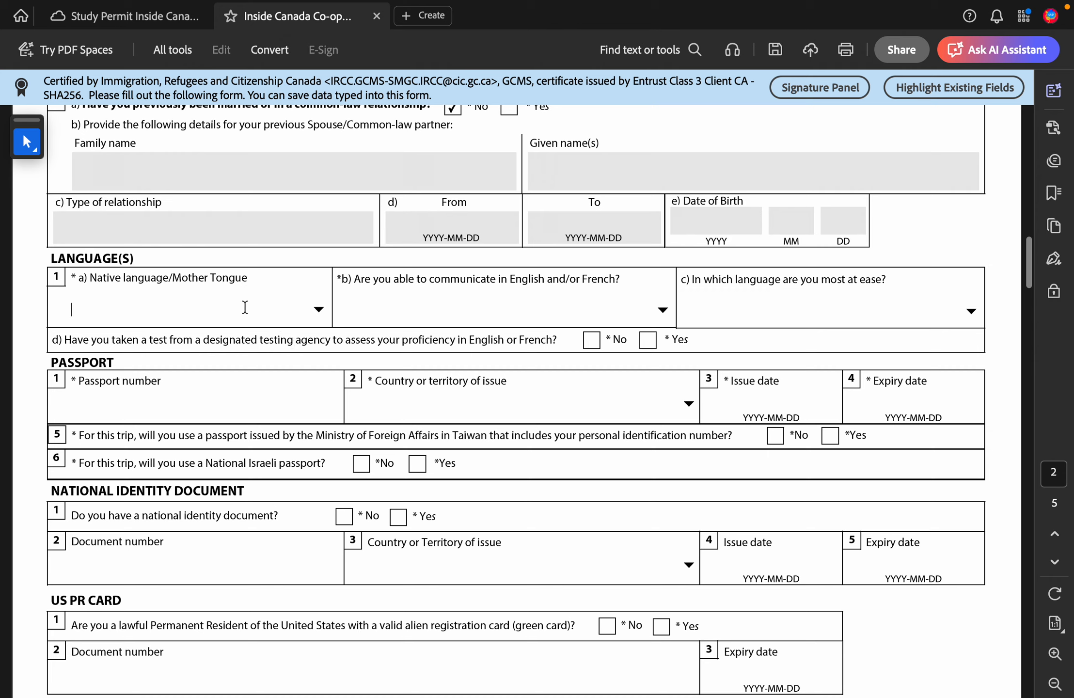
pyautogui.click(319, 309)
pyautogui.write('v')
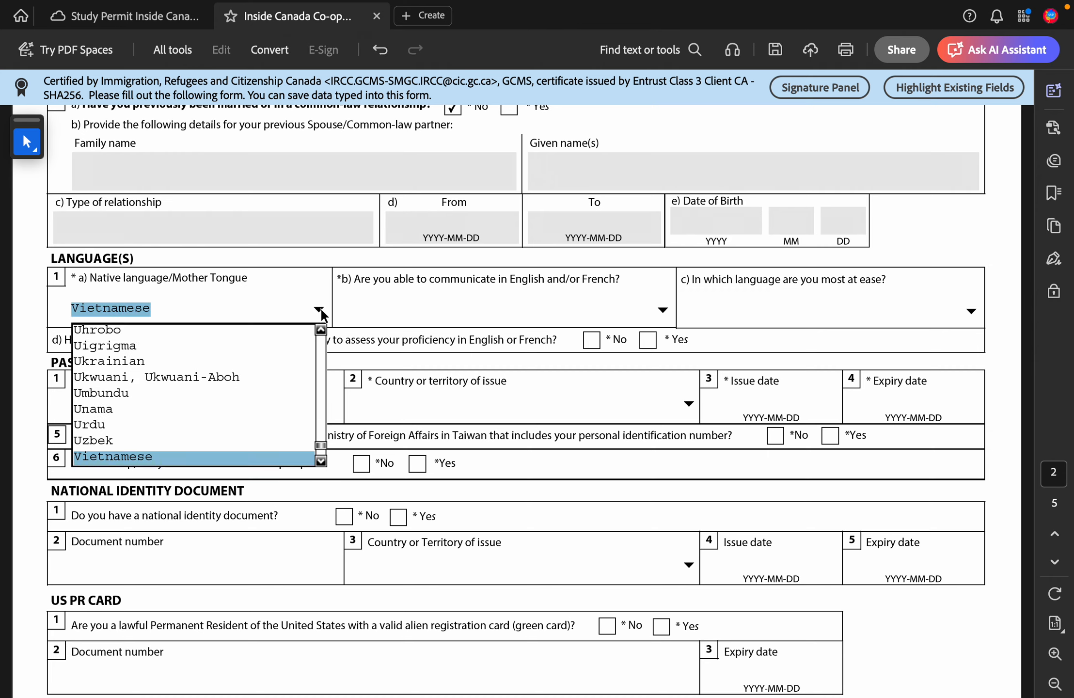
pyautogui.press('Return')
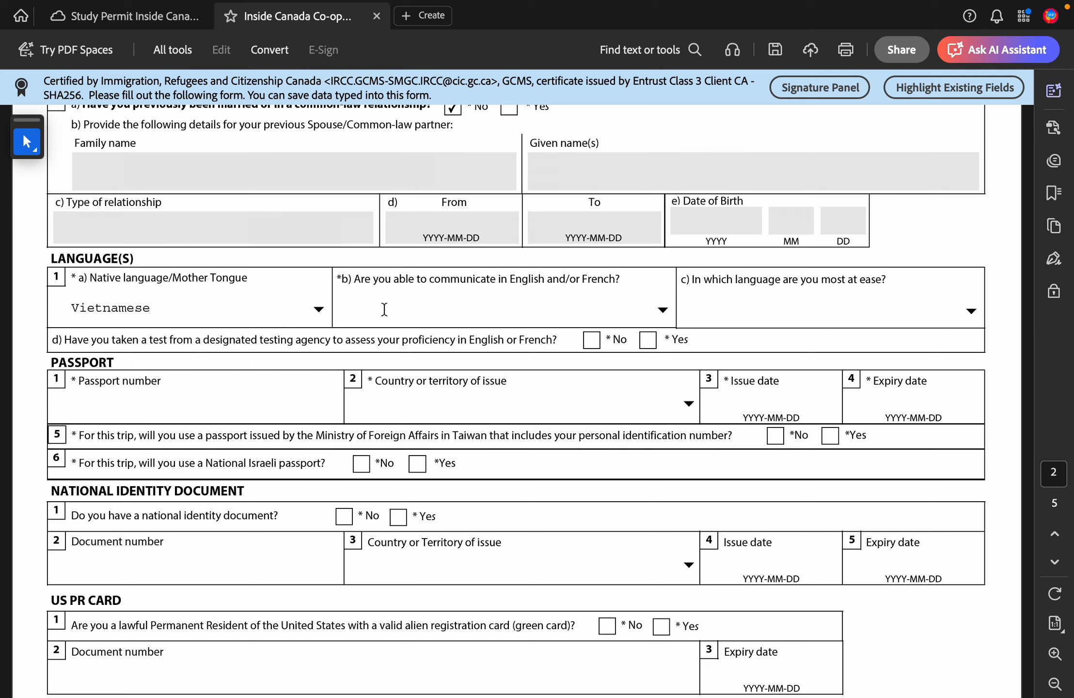
pyautogui.click(661, 310)
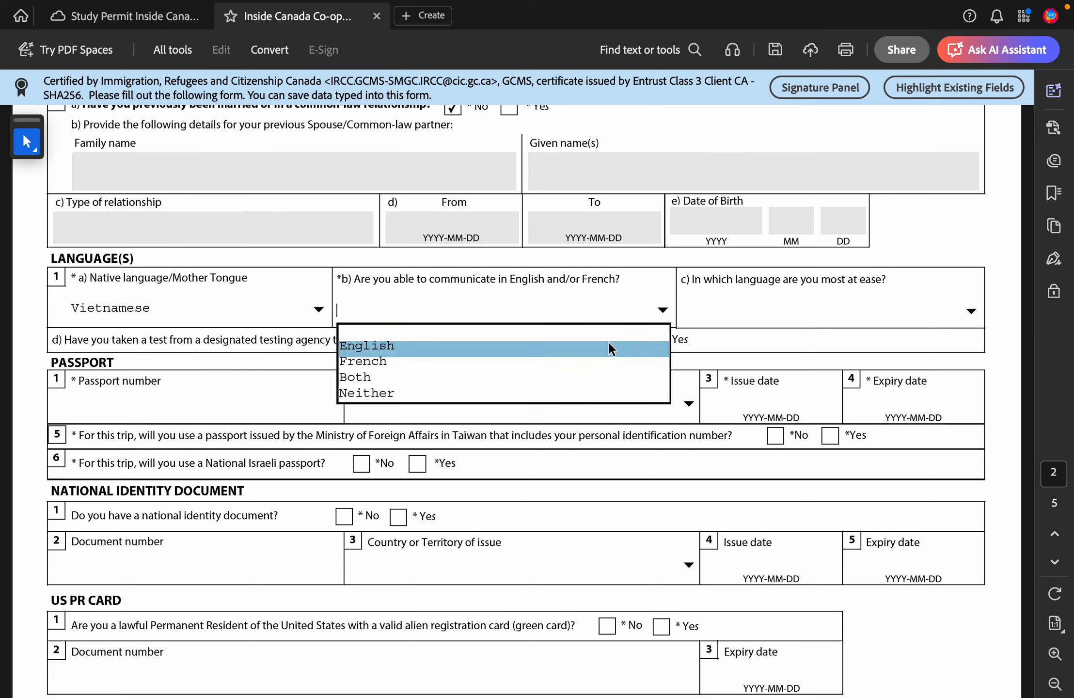
pyautogui.click(608, 345)
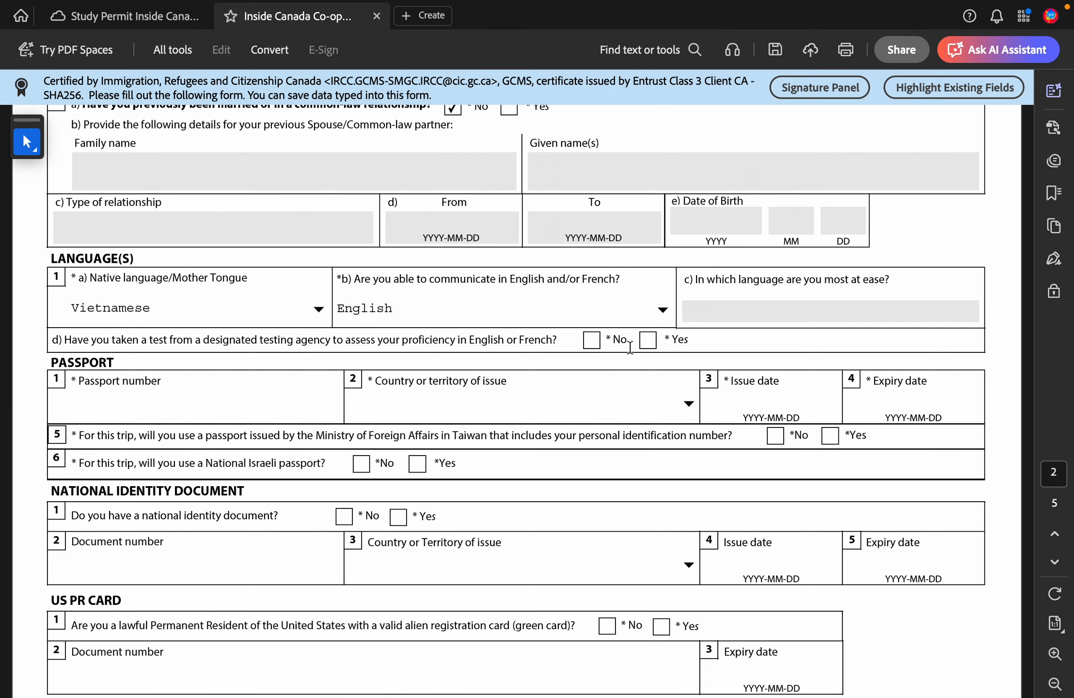
pyautogui.click(644, 344)
# Step: Open the passport's country or territory of issue list
pyautogui.scroll(-2, 265, 517)
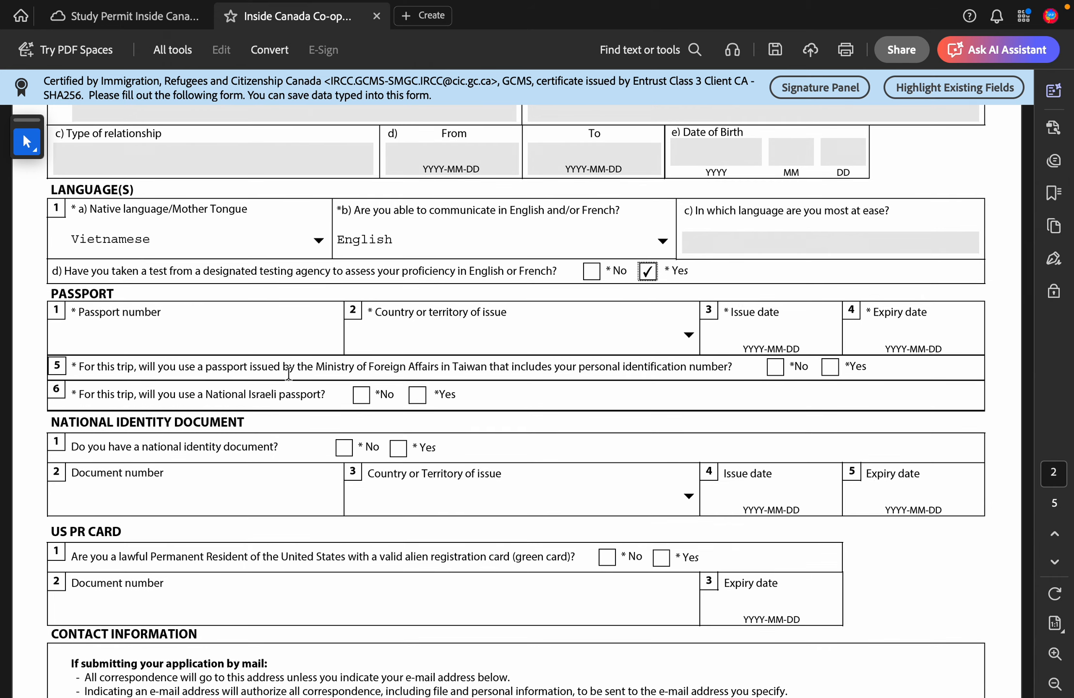
pyautogui.click(284, 343)
pyautogui.click(693, 338)
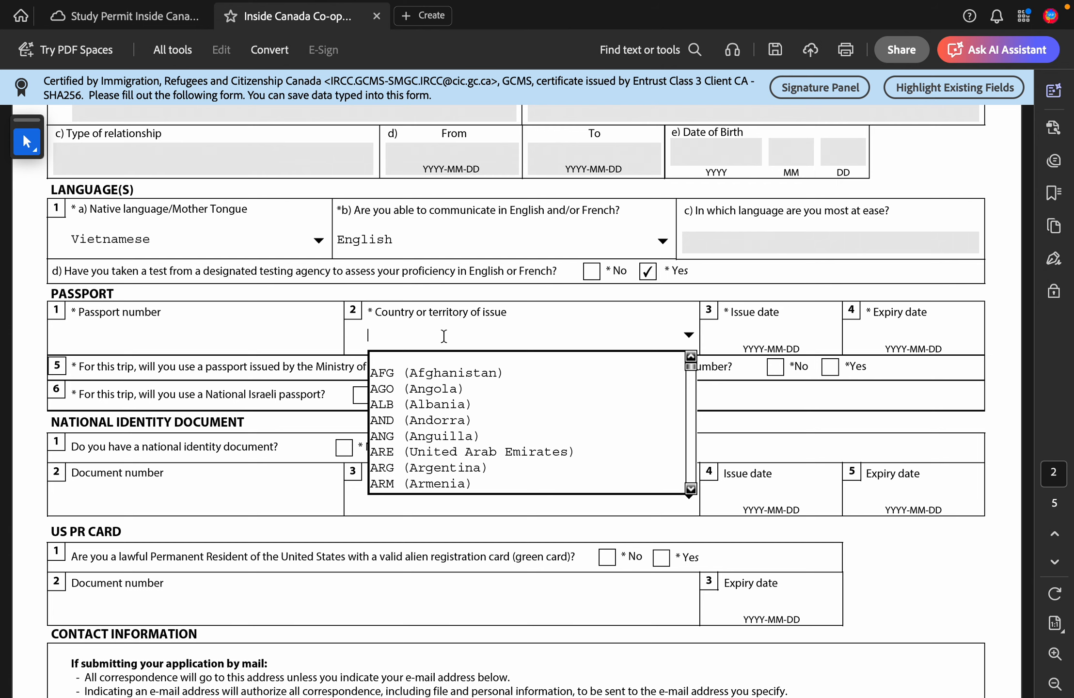
# Step: Close the country list, leaving passport issue and expiry dates blank
pyautogui.click(783, 338)
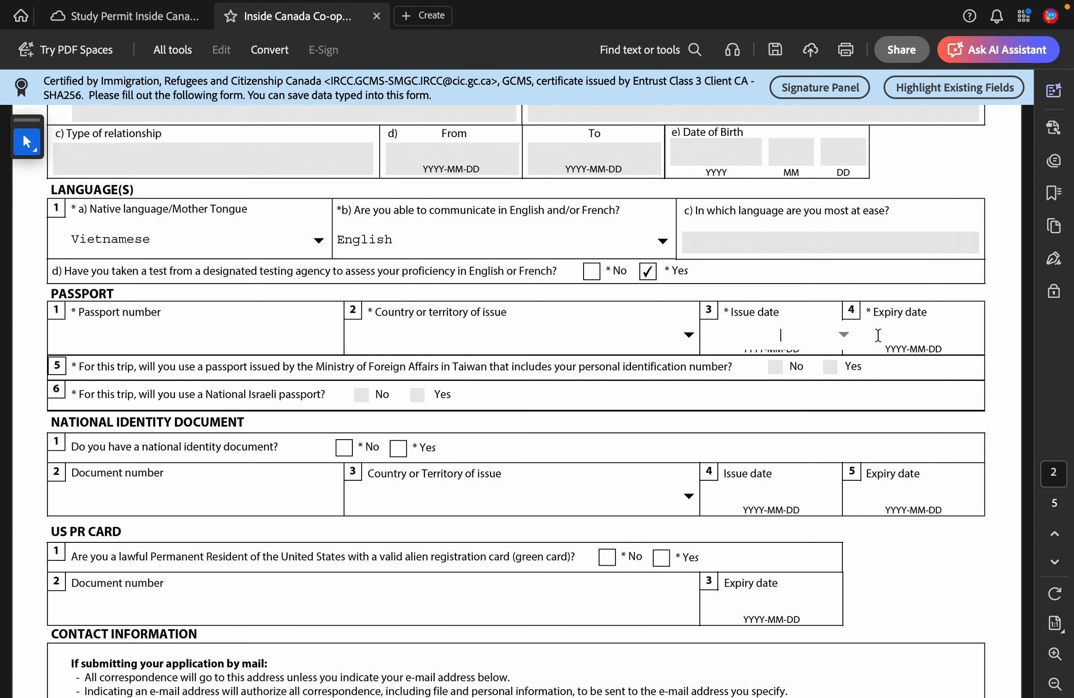
pyautogui.click(890, 342)
pyautogui.scroll(-2, 890, 342)
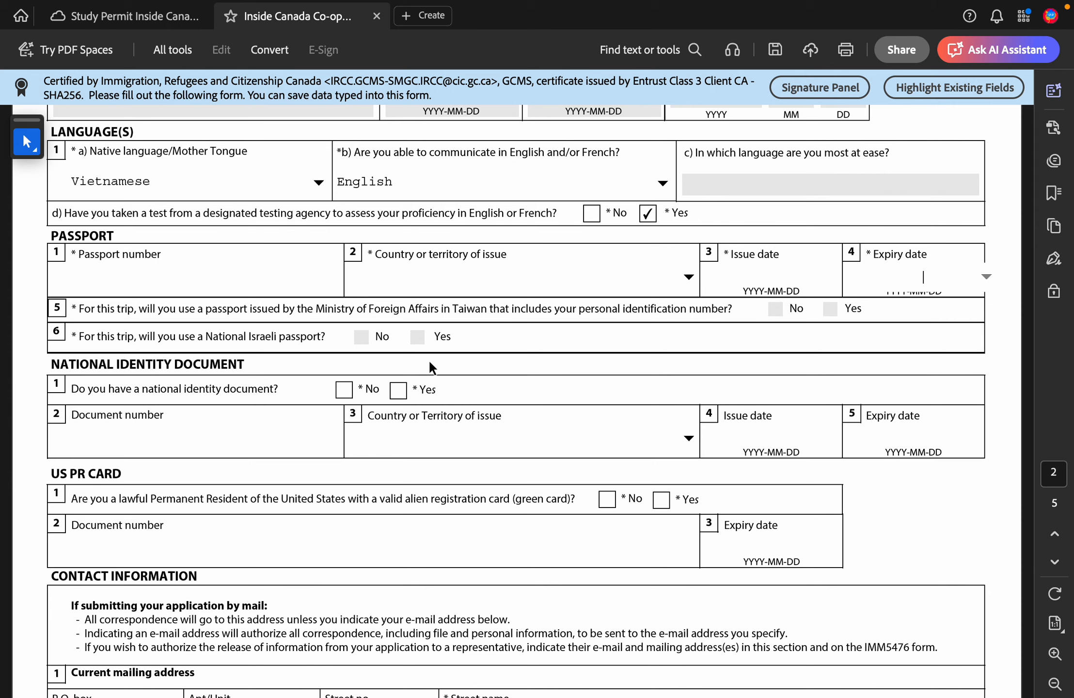
pyautogui.click(360, 335)
pyautogui.scroll(-1, 207, 402)
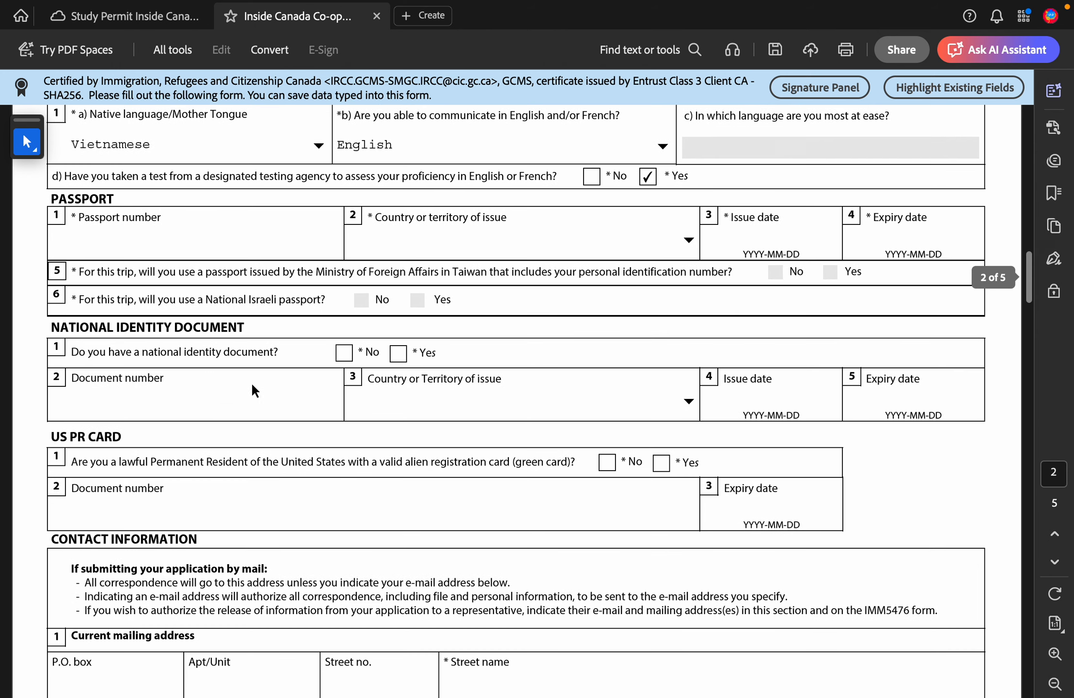
# Step: Tick Yes for national identity document, leave its fields empty, and tick No for US PR card
pyautogui.click(345, 354)
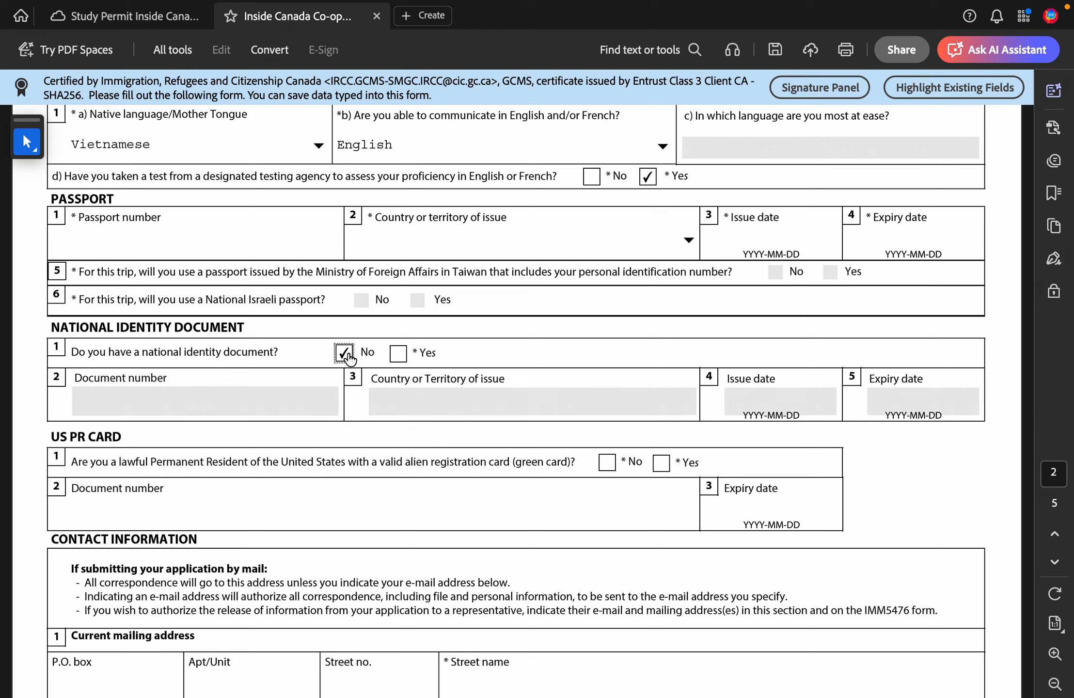
pyautogui.click(399, 356)
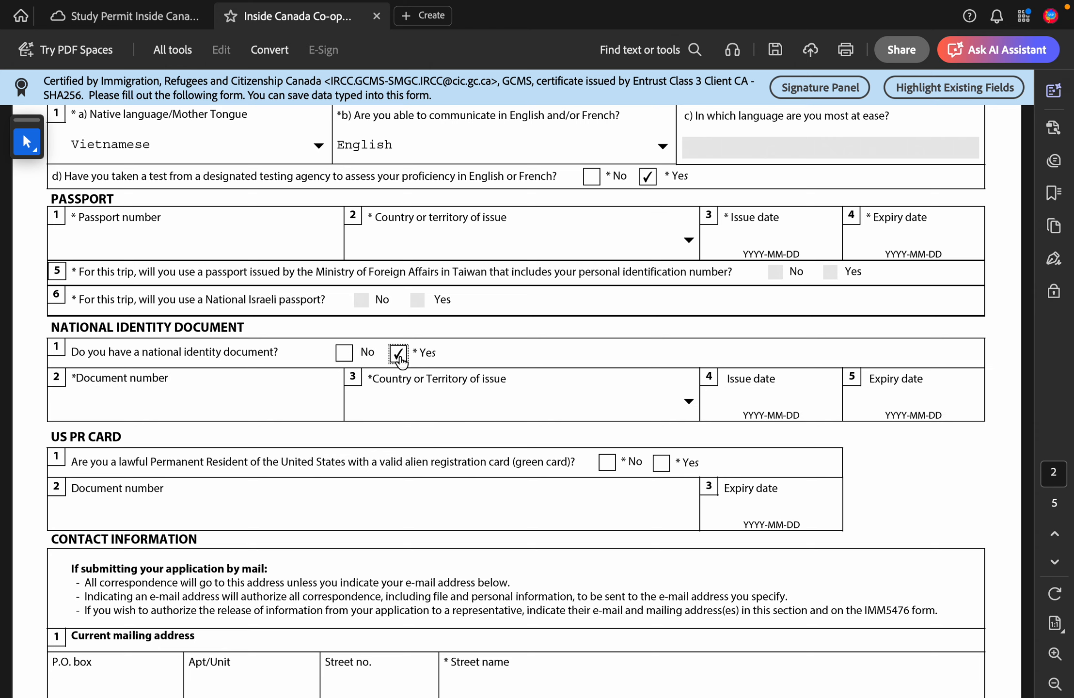
pyautogui.click(272, 408)
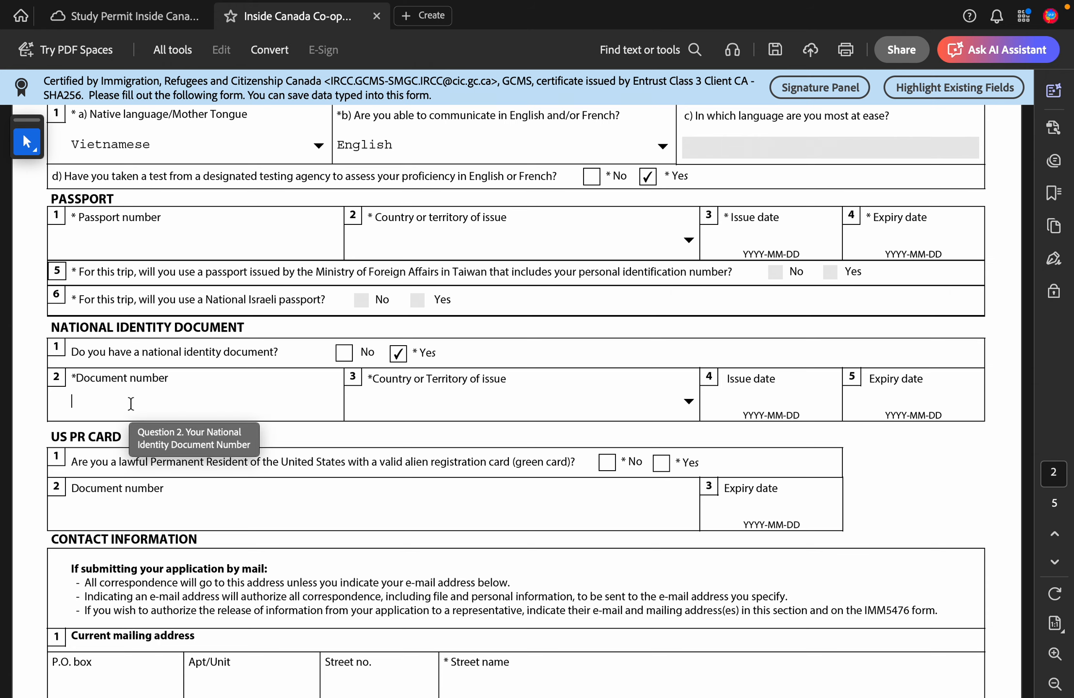
pyautogui.scroll(-3, 131, 403)
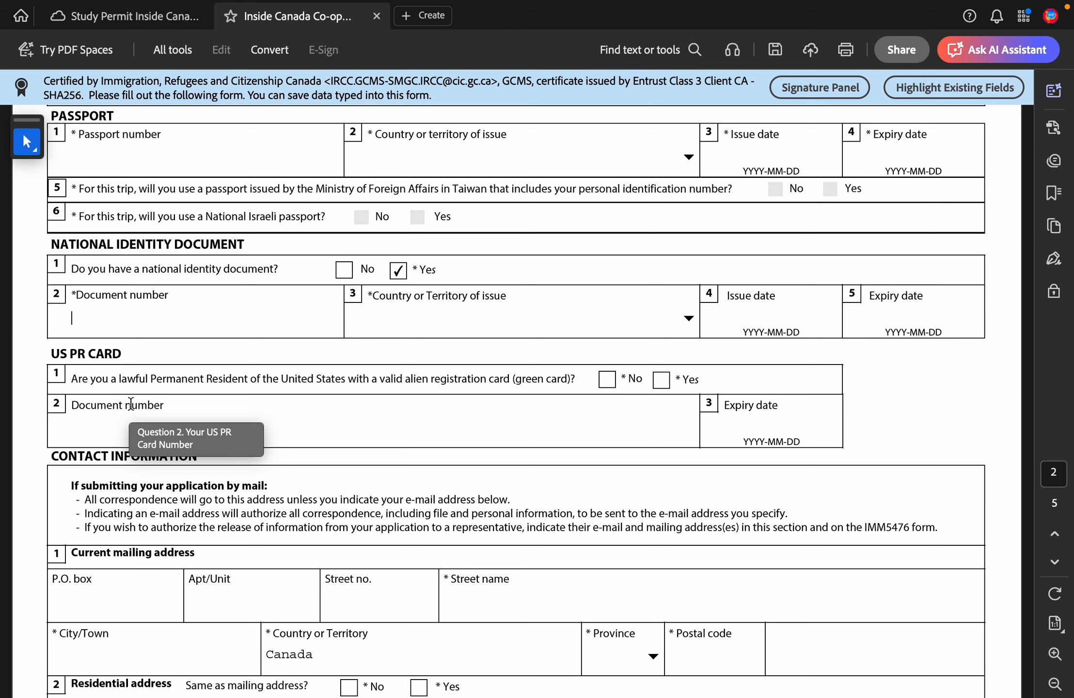
pyautogui.scroll(-3, 131, 403)
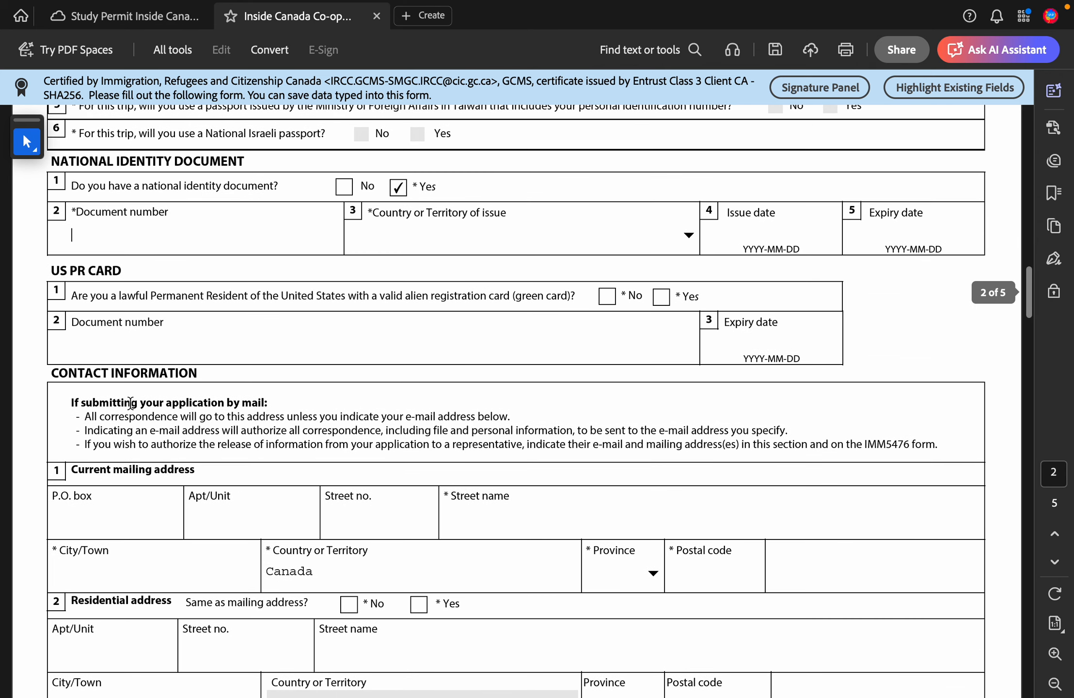
pyautogui.click(431, 233)
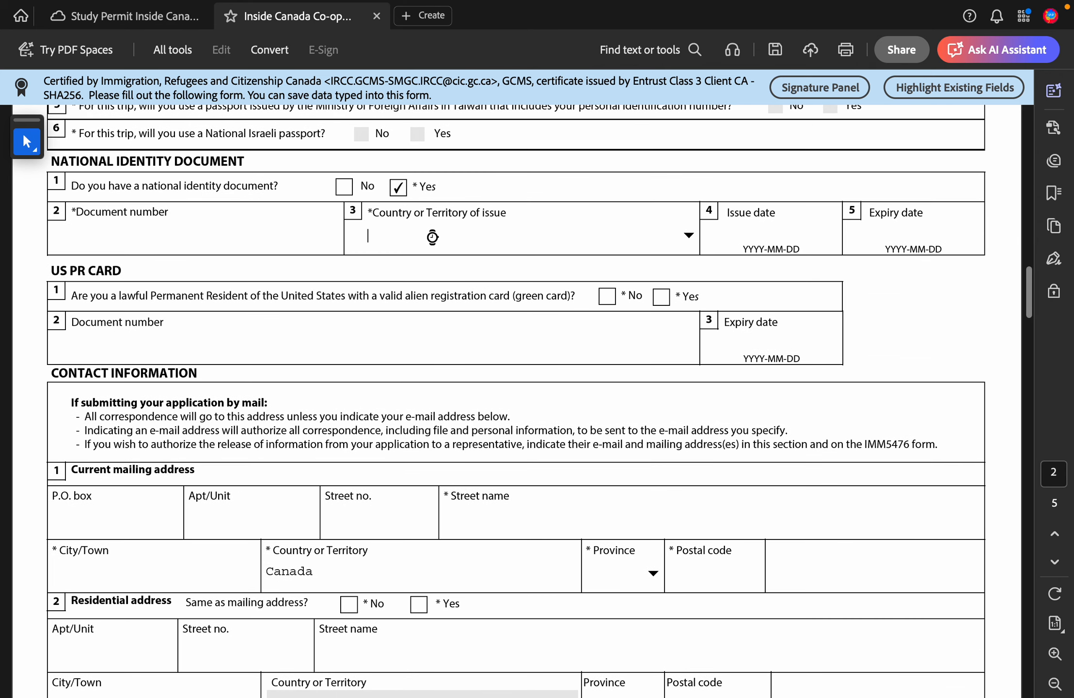
pyautogui.click(796, 233)
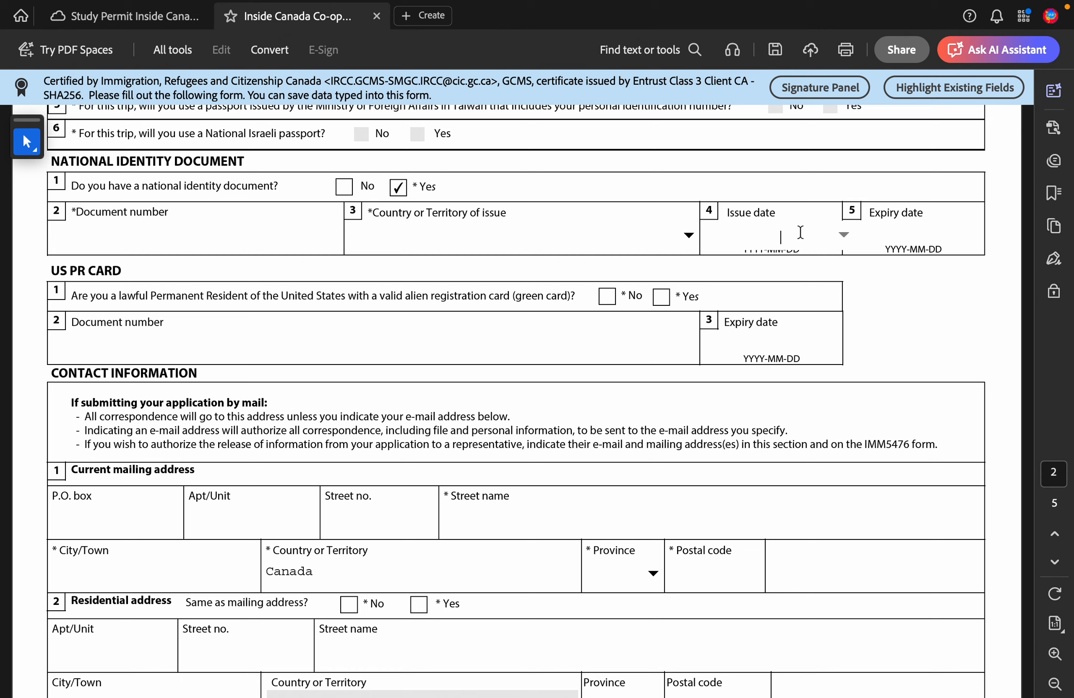
pyautogui.click(896, 235)
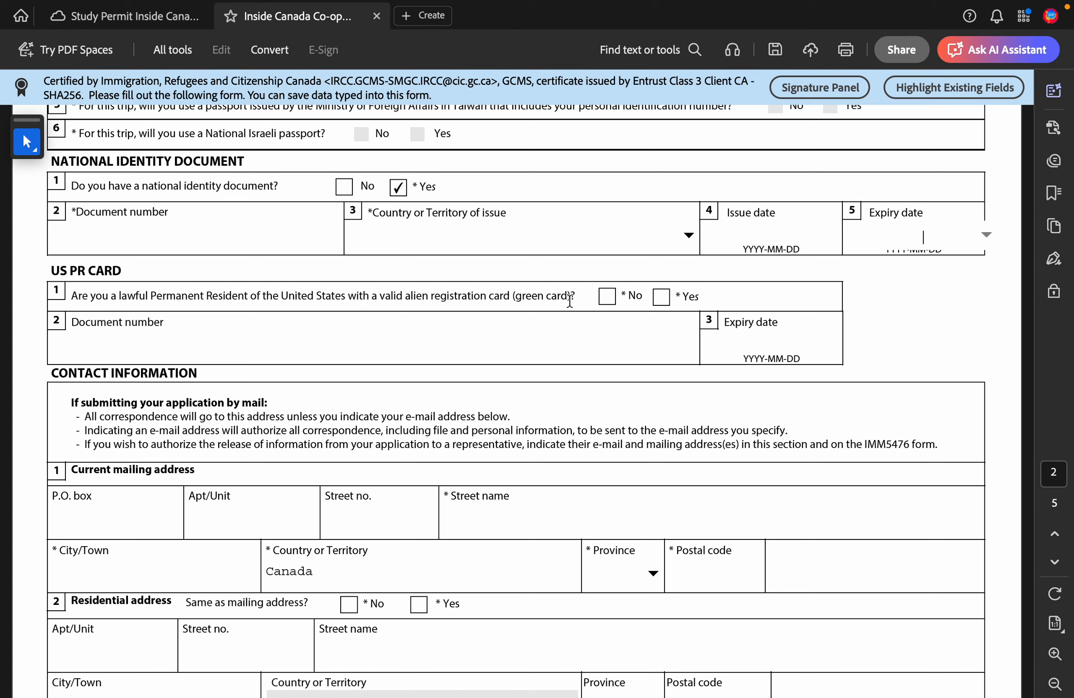
pyautogui.click(607, 296)
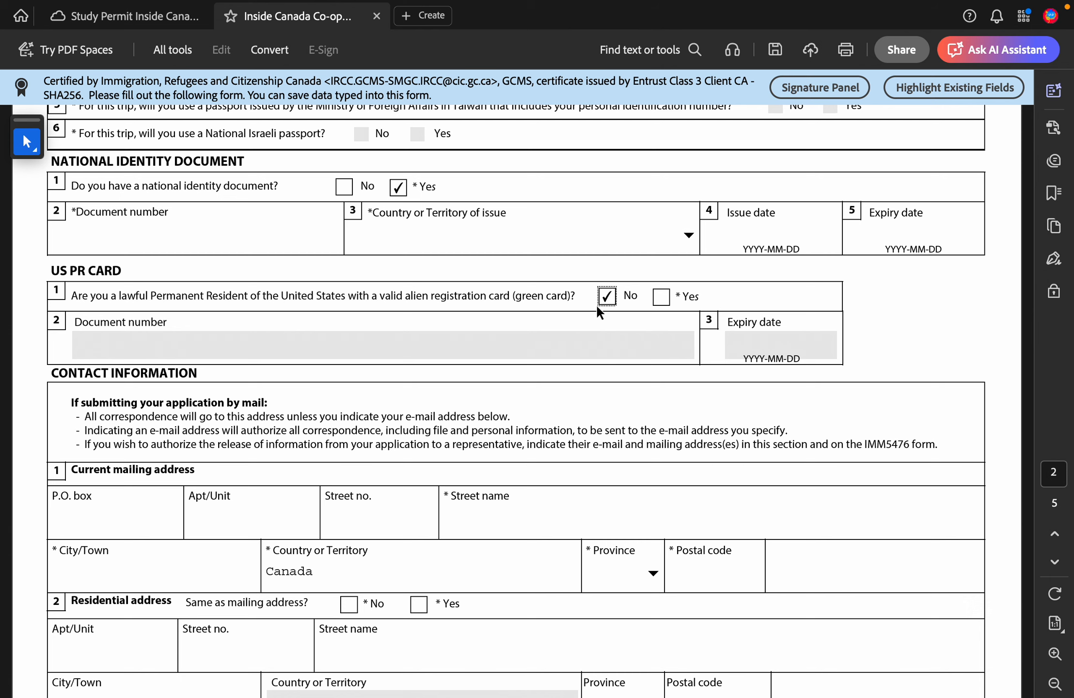
pyautogui.scroll(-5, 138, 402)
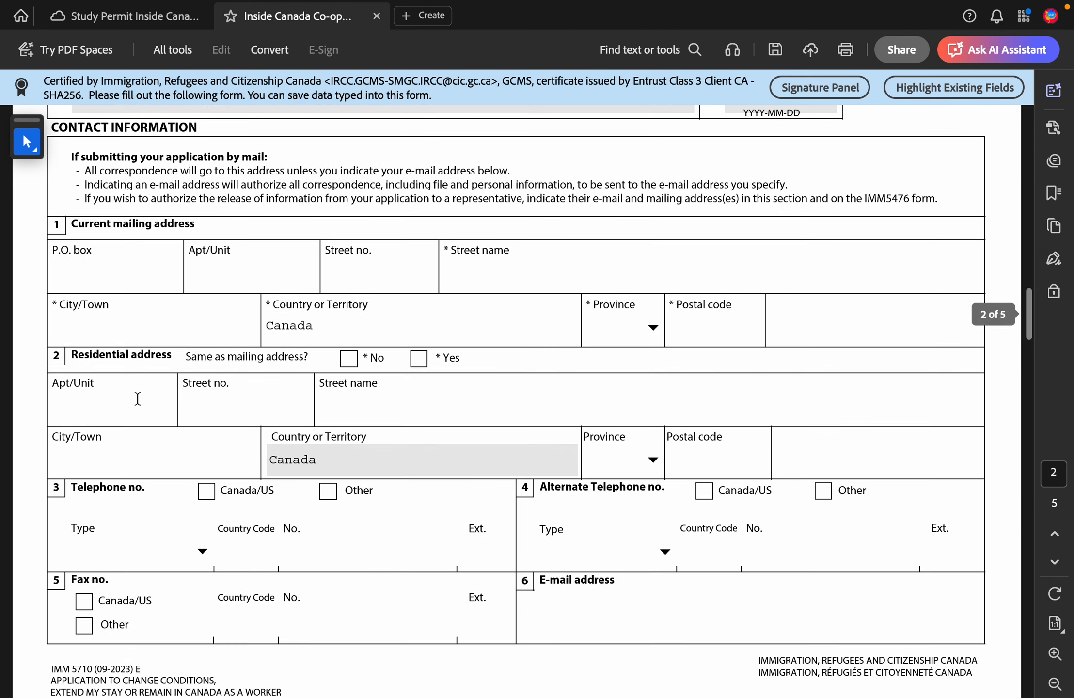
pyautogui.click(137, 274)
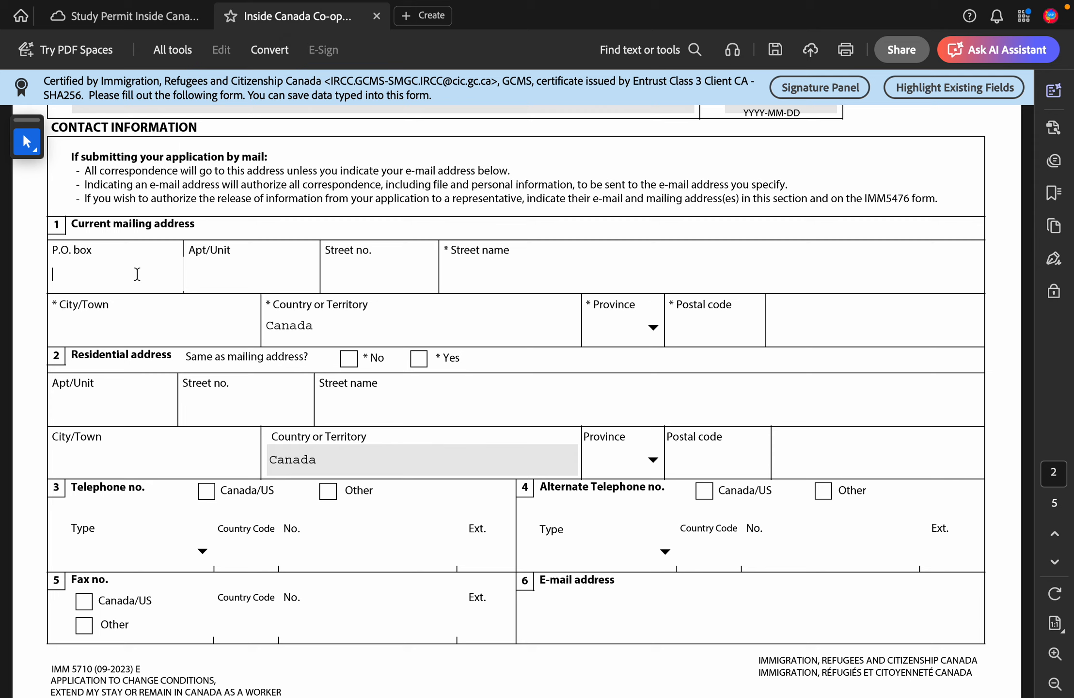
pyautogui.click(226, 276)
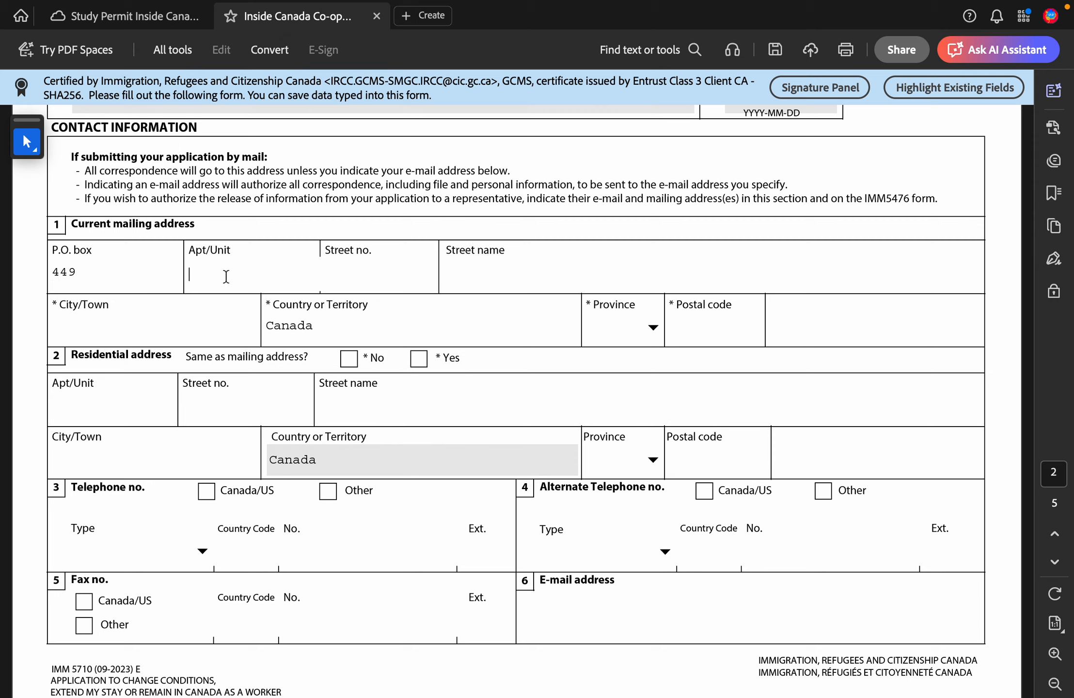
pyautogui.click(122, 287)
pyautogui.moveTo(26, 272); pyautogui.dragTo(94, 275)
pyautogui.press('BackSpace')
pyautogui.click(211, 276)
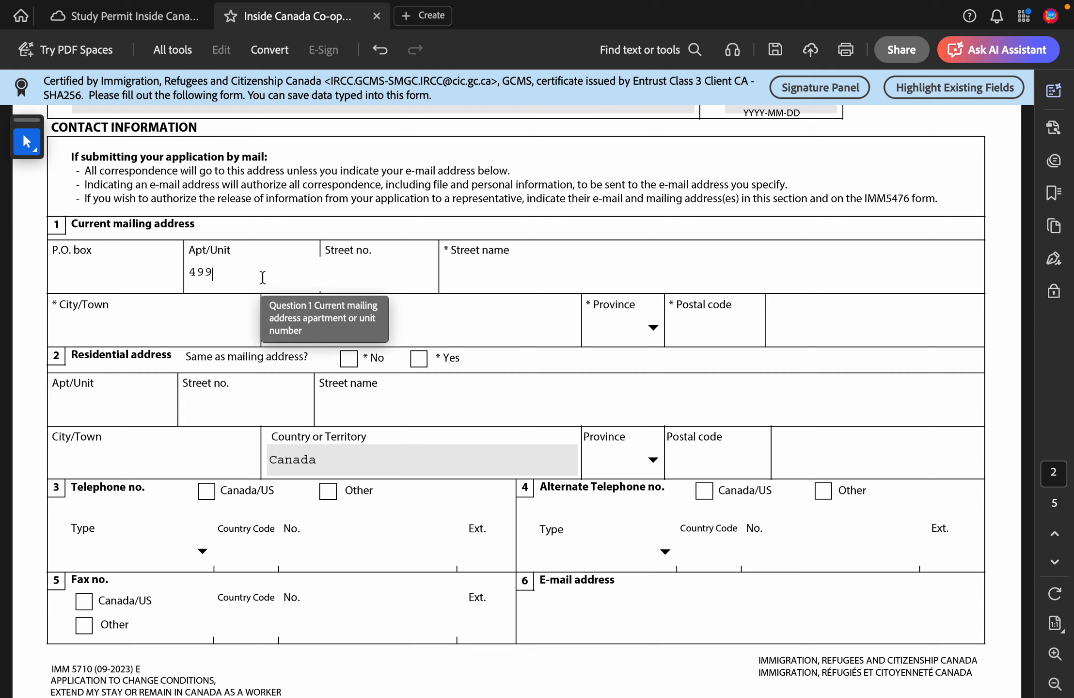
pyautogui.click(351, 280)
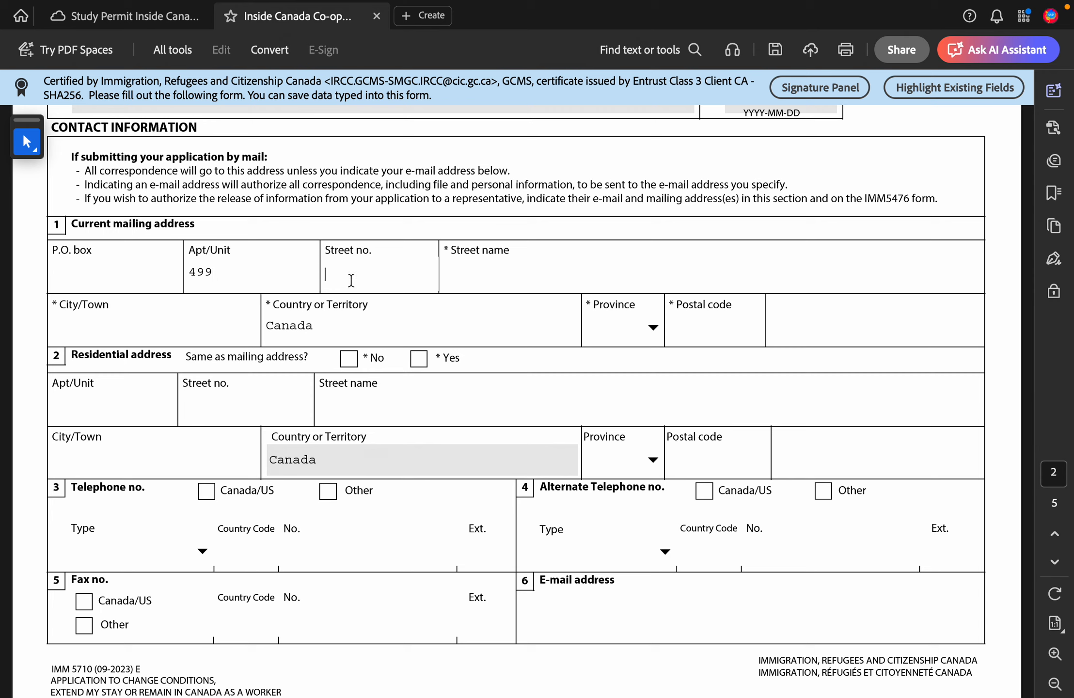
pyautogui.write('P')
pyautogui.press('BackSpace')
pyautogui.click(494, 277)
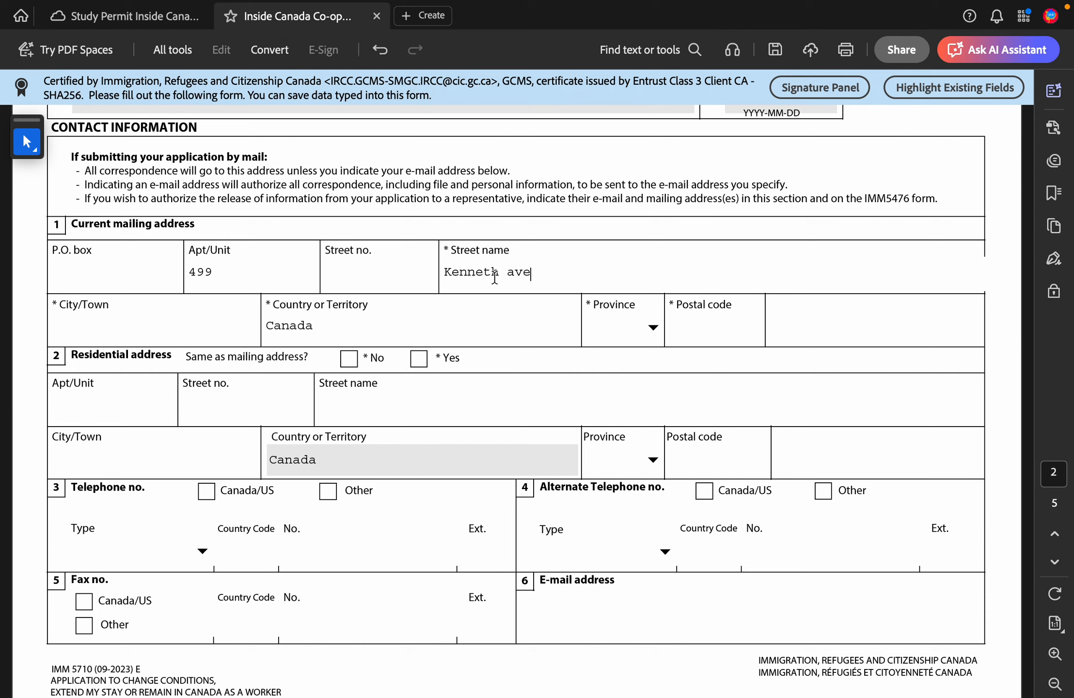
pyautogui.click(145, 333)
pyautogui.write('Toronto')
pyautogui.click(614, 332)
pyautogui.click(651, 329)
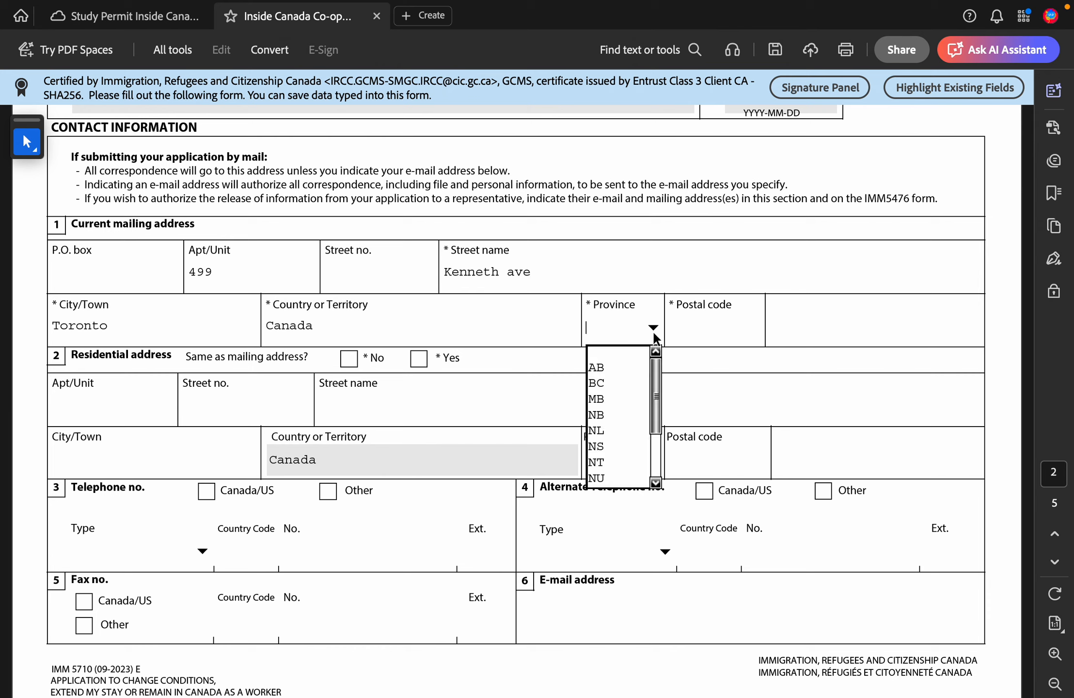
pyautogui.press('o')
pyautogui.press('Return')
pyautogui.click(702, 333)
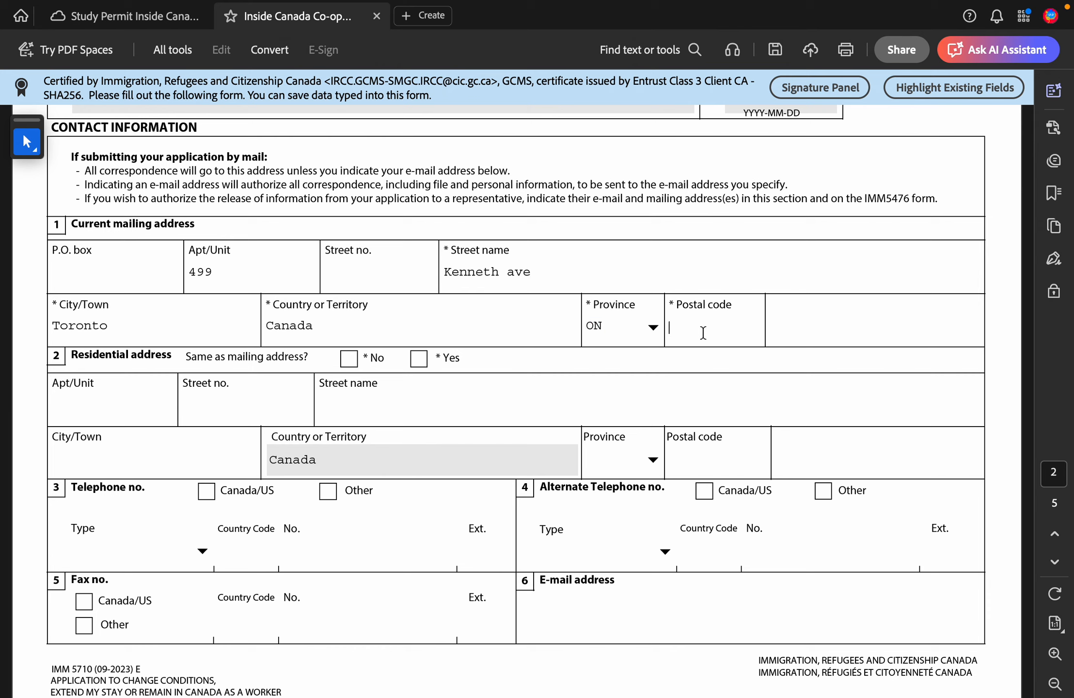
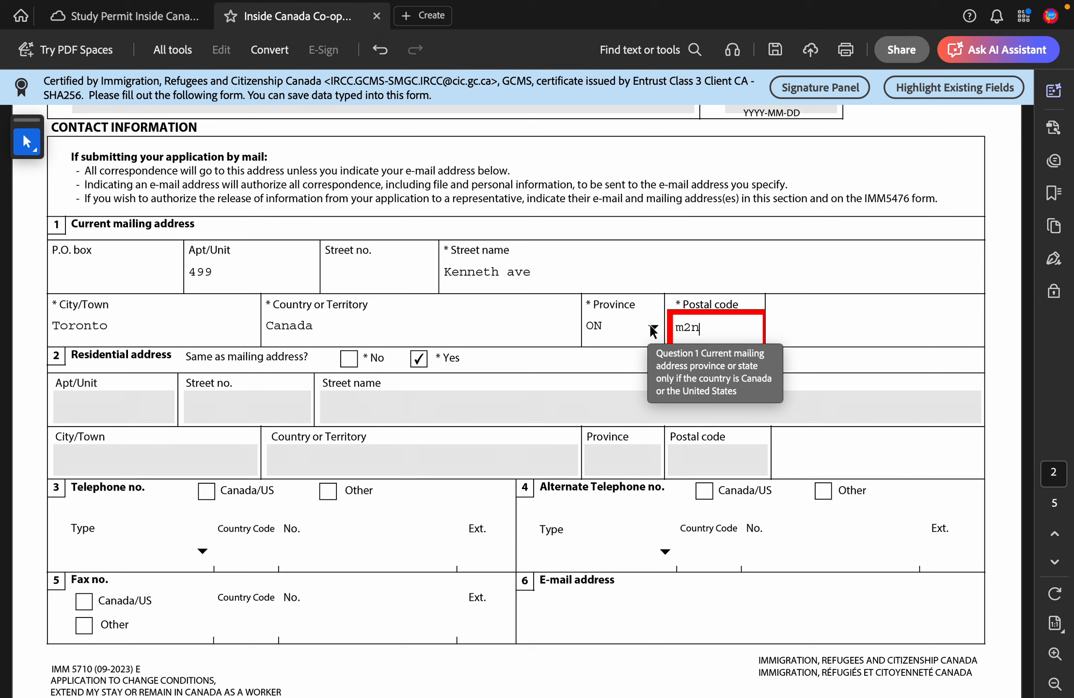
pyautogui.press('Return')
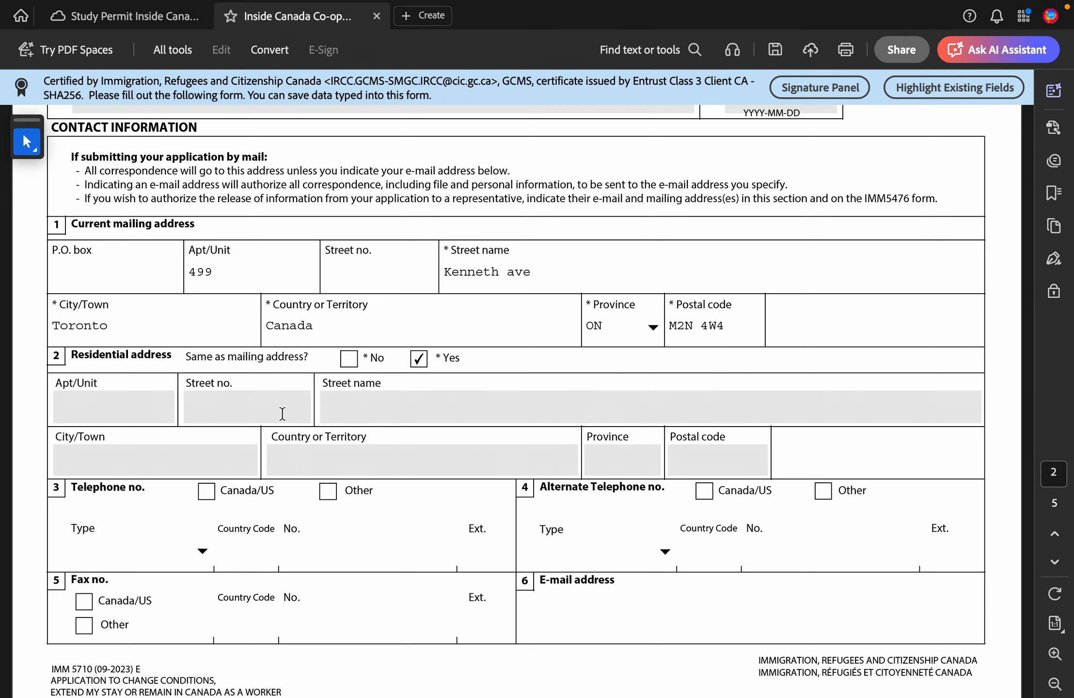
pyautogui.scroll(-5, 284, 410)
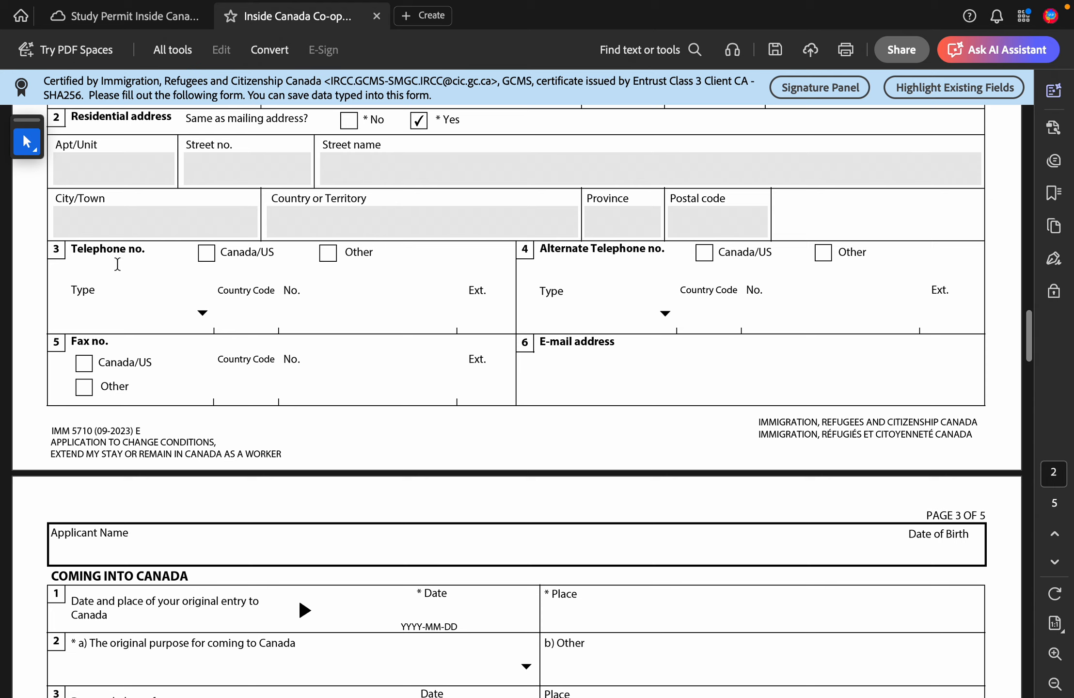
# Step: Tick Canada/US for both the telephone and alternate telephone numbers
pyautogui.click(206, 252)
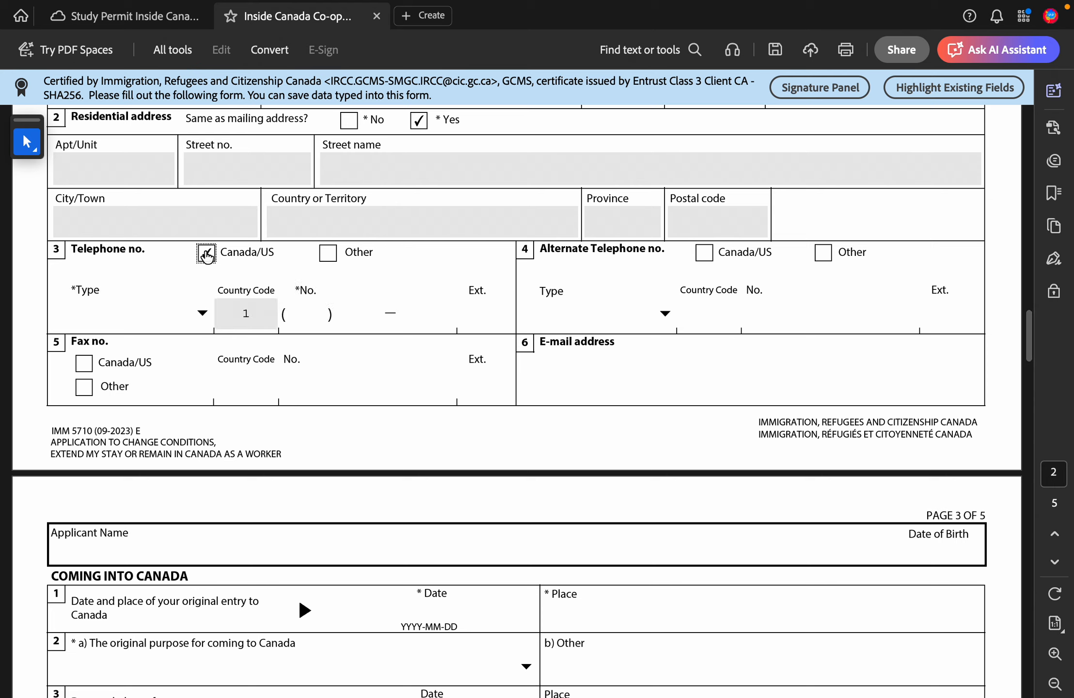
pyautogui.click(306, 314)
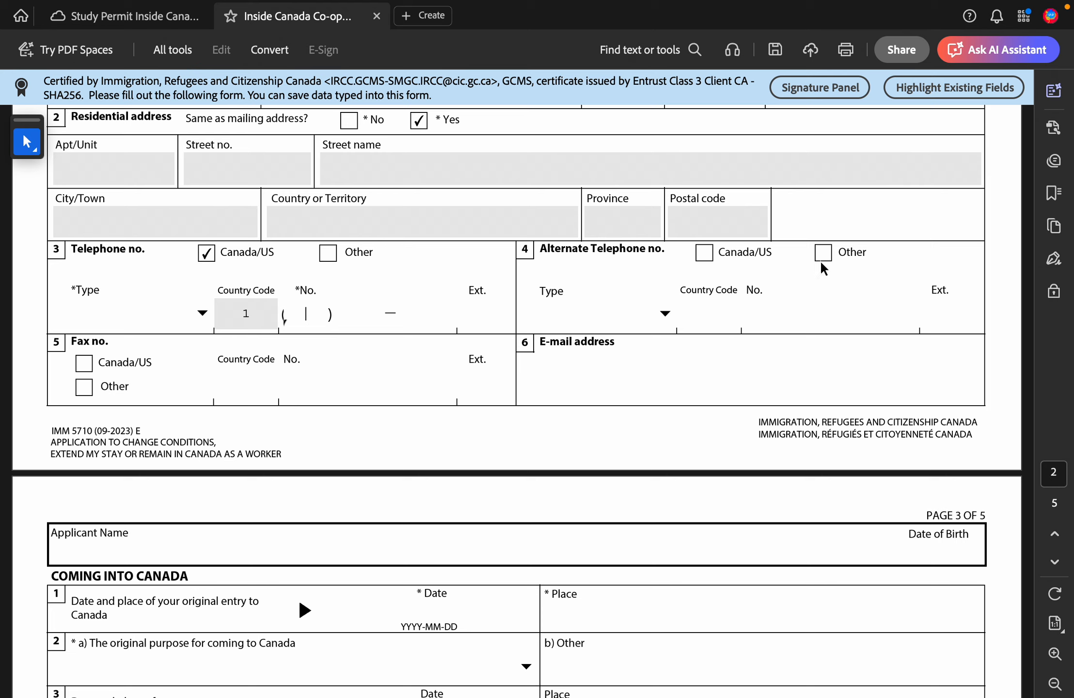
pyautogui.click(703, 260)
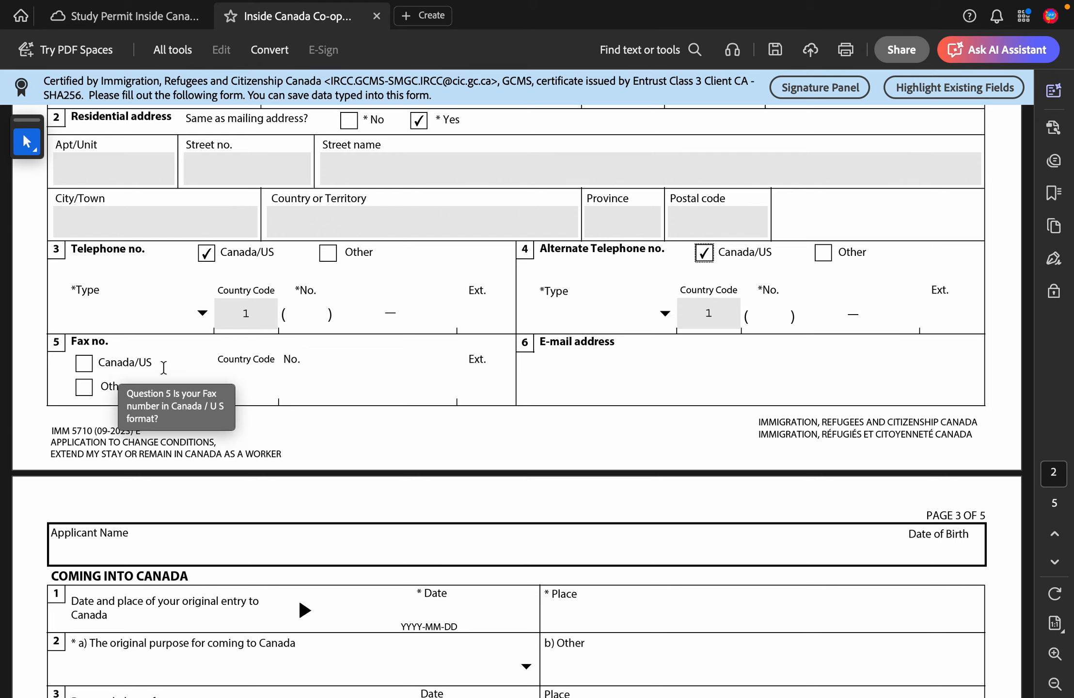
pyautogui.scroll(-1, 170, 361)
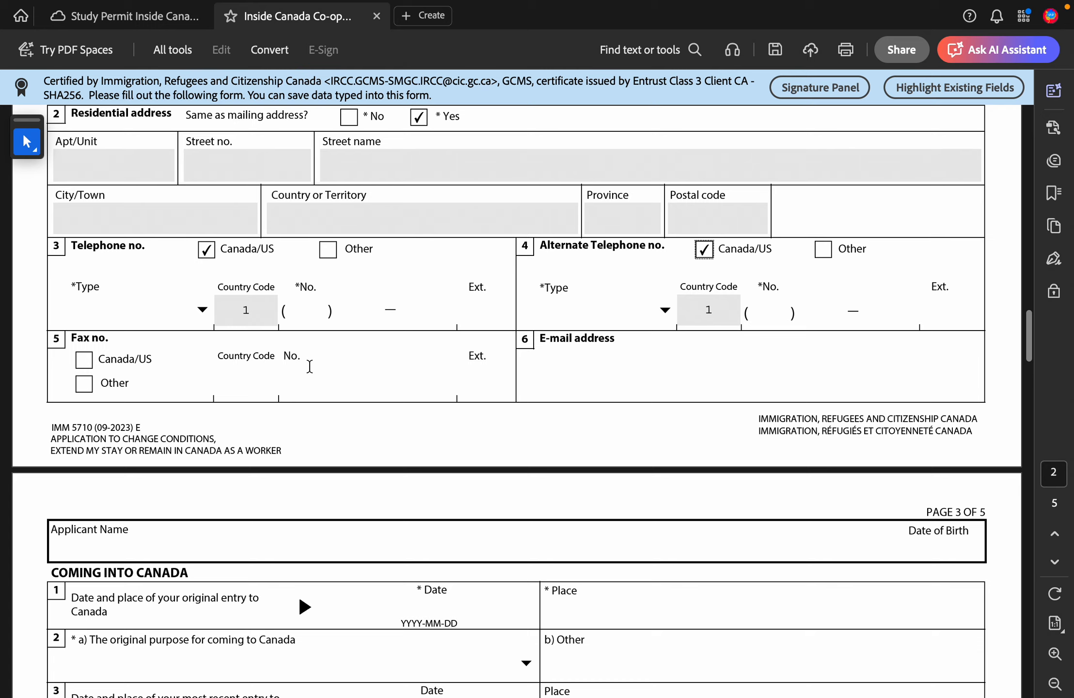
pyautogui.scroll(-3, 309, 367)
pyautogui.click(570, 305)
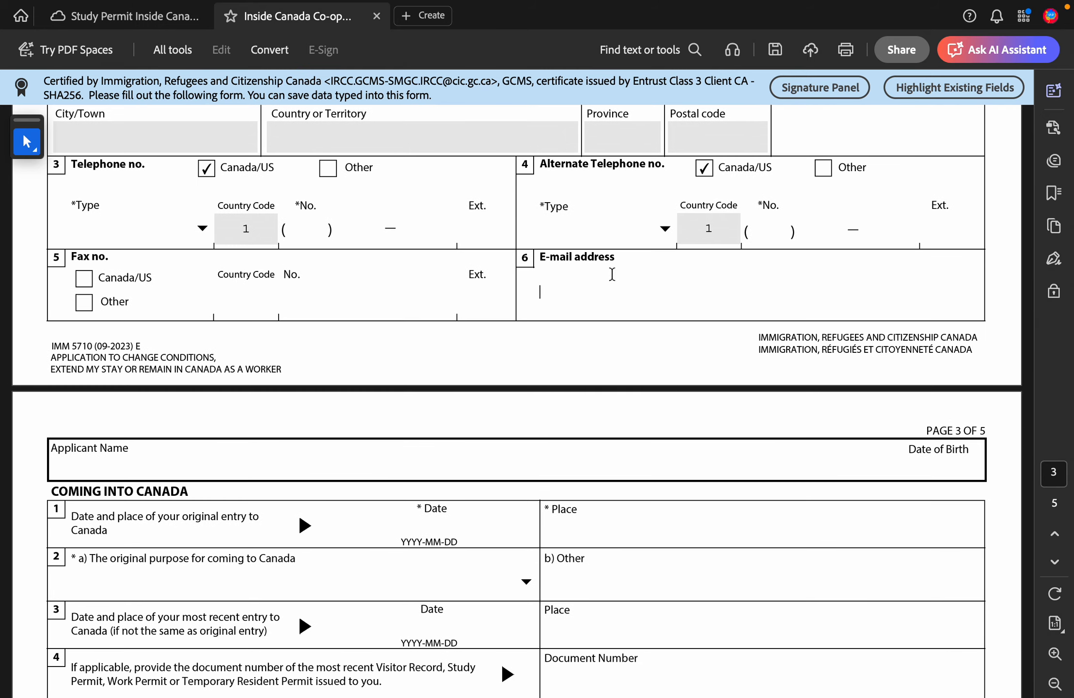
pyautogui.scroll(-4, 612, 274)
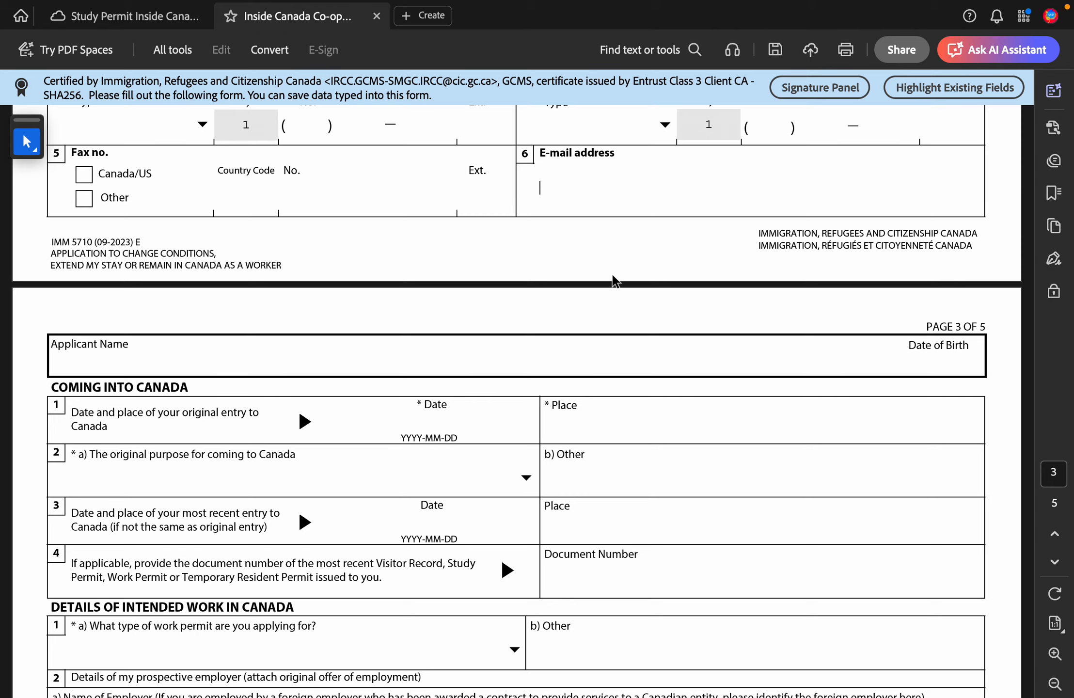
# Step: Enter 2019-08-08 as the original entry date and Pearson Airport Toronto as the place
pyautogui.scroll(-3, 613, 280)
pyautogui.scroll(3, 613, 280)
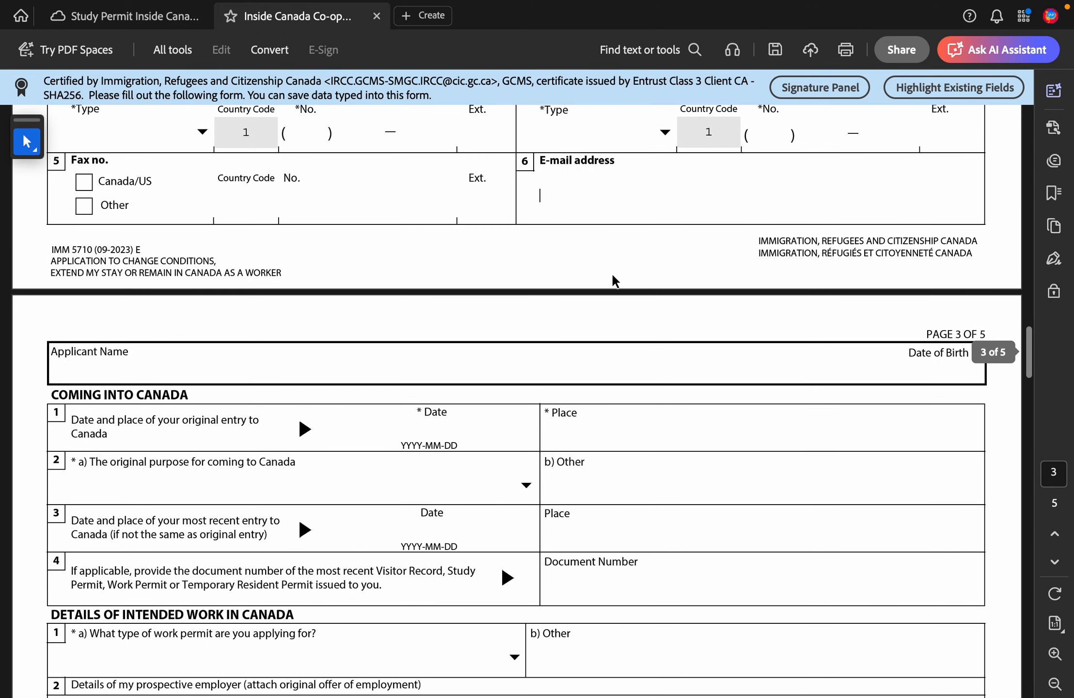
pyautogui.scroll(-3, 323, 510)
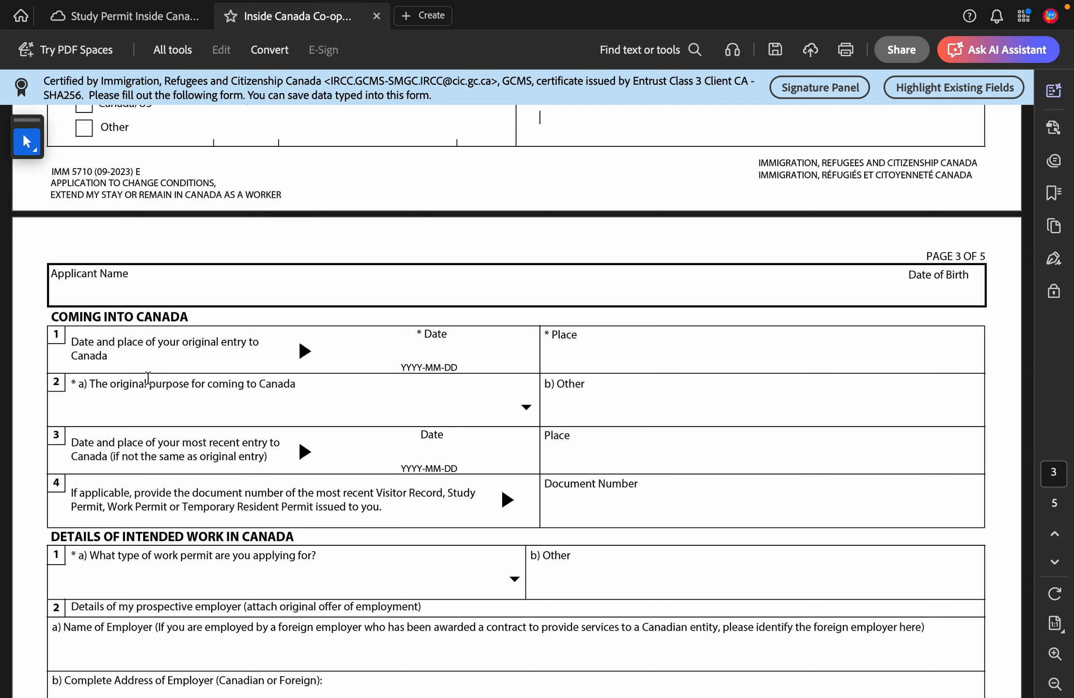
pyautogui.scroll(-3, 67, 336)
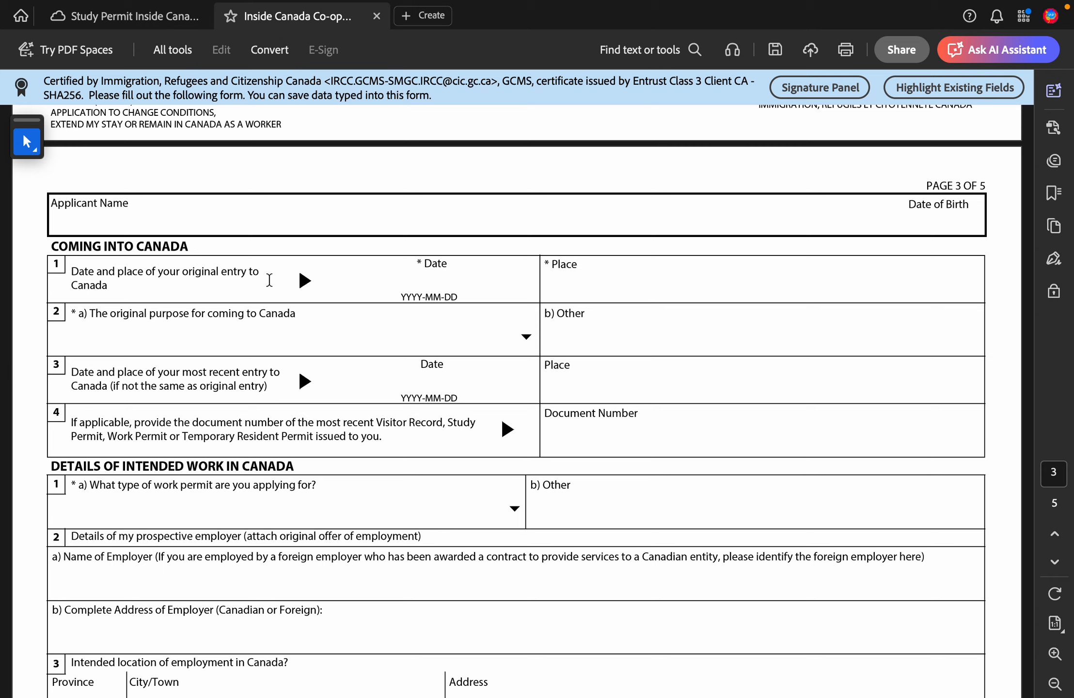
pyautogui.click(465, 279)
pyautogui.click(649, 303)
pyautogui.click(636, 290)
pyautogui.click(500, 291)
pyautogui.write('2019')
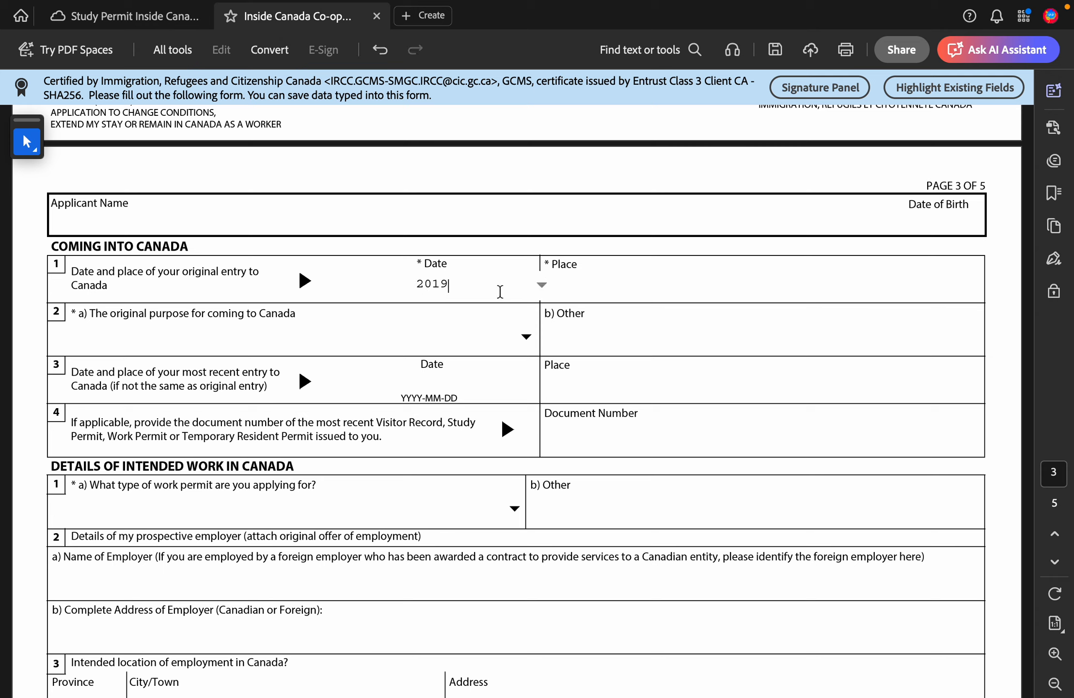
pyautogui.write('-08-08')
pyautogui.click(611, 284)
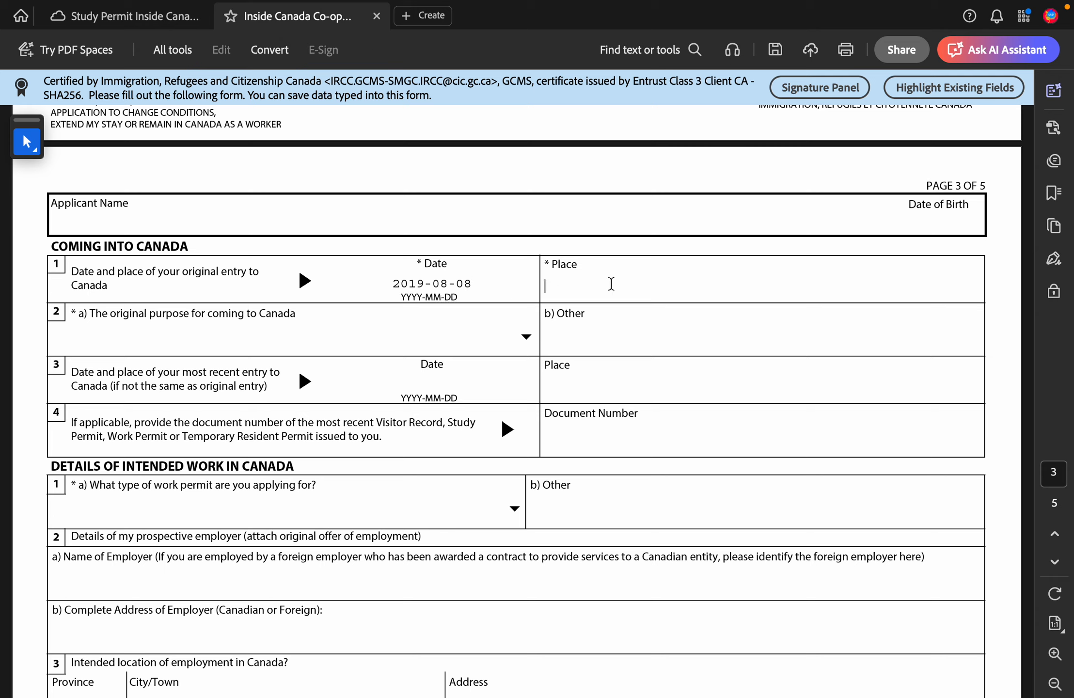
pyautogui.write('Pearson I')
pyautogui.write('irpo')
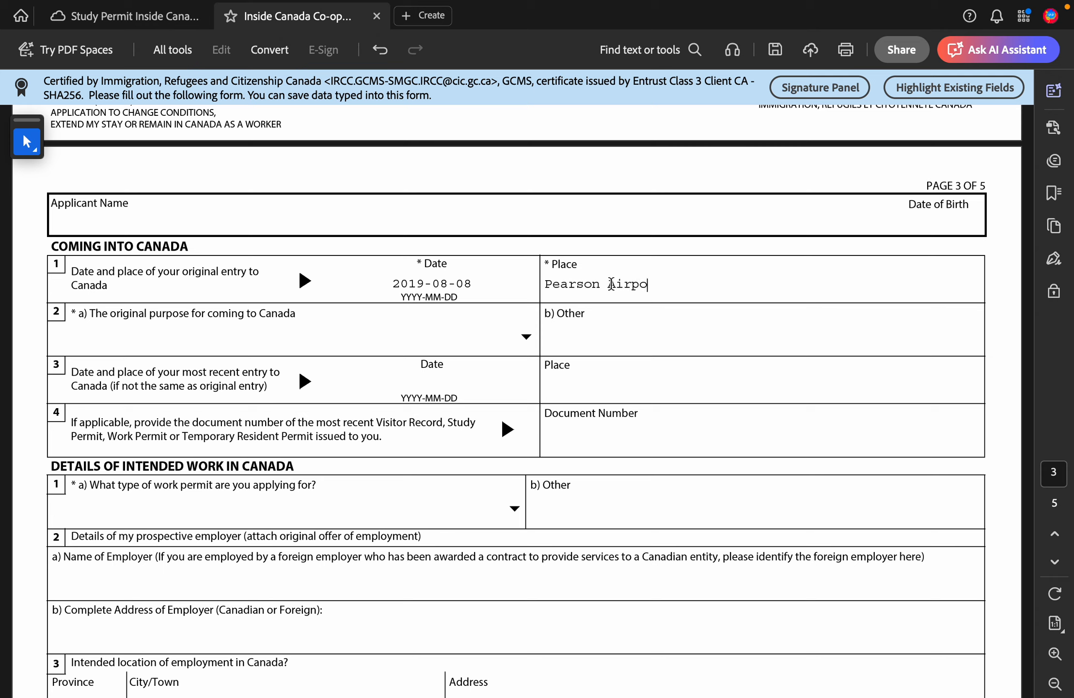
pyautogui.write('rt Toronto')
# Step: Choose Study as the original purpose of entry
pyautogui.click(507, 335)
pyautogui.click(526, 337)
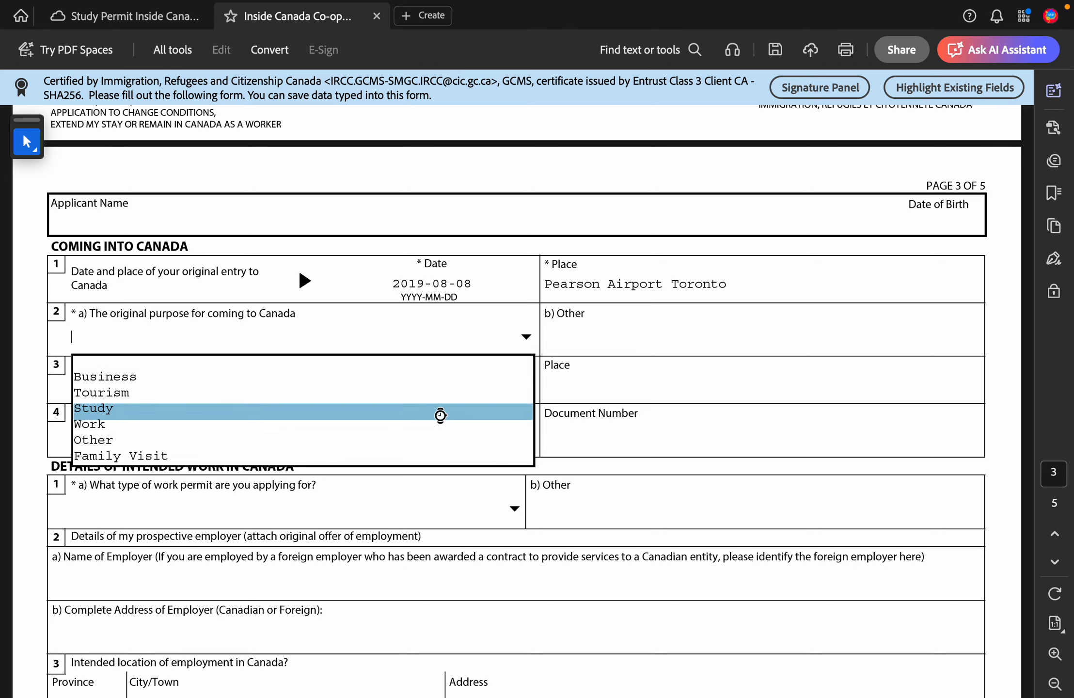
pyautogui.click(439, 409)
pyautogui.click(526, 338)
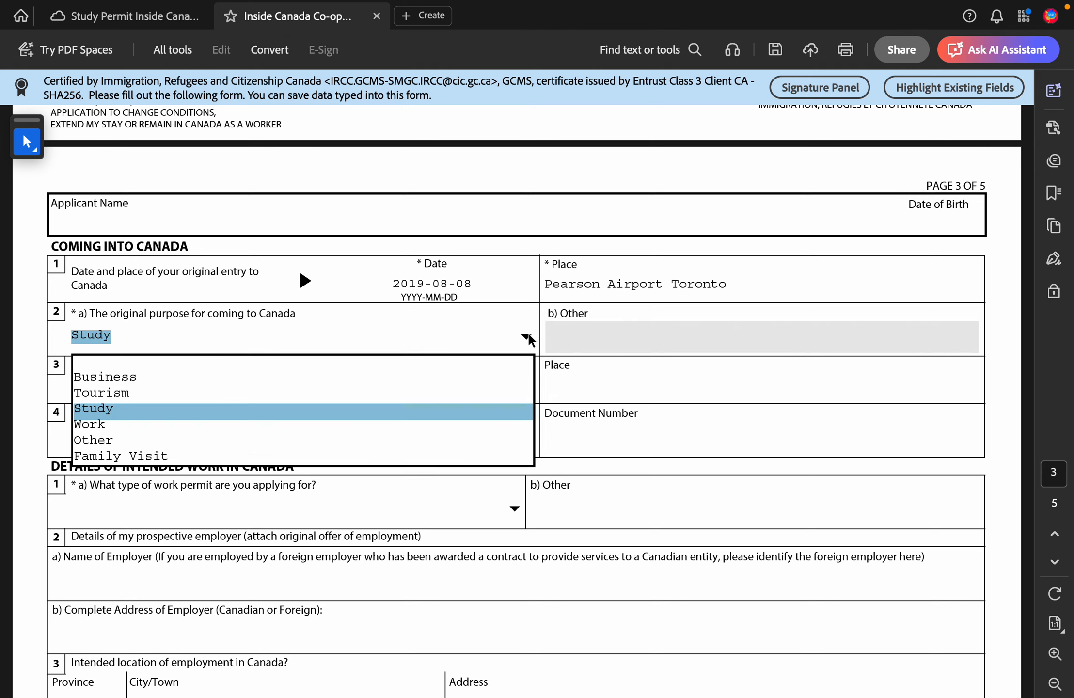
pyautogui.click(478, 409)
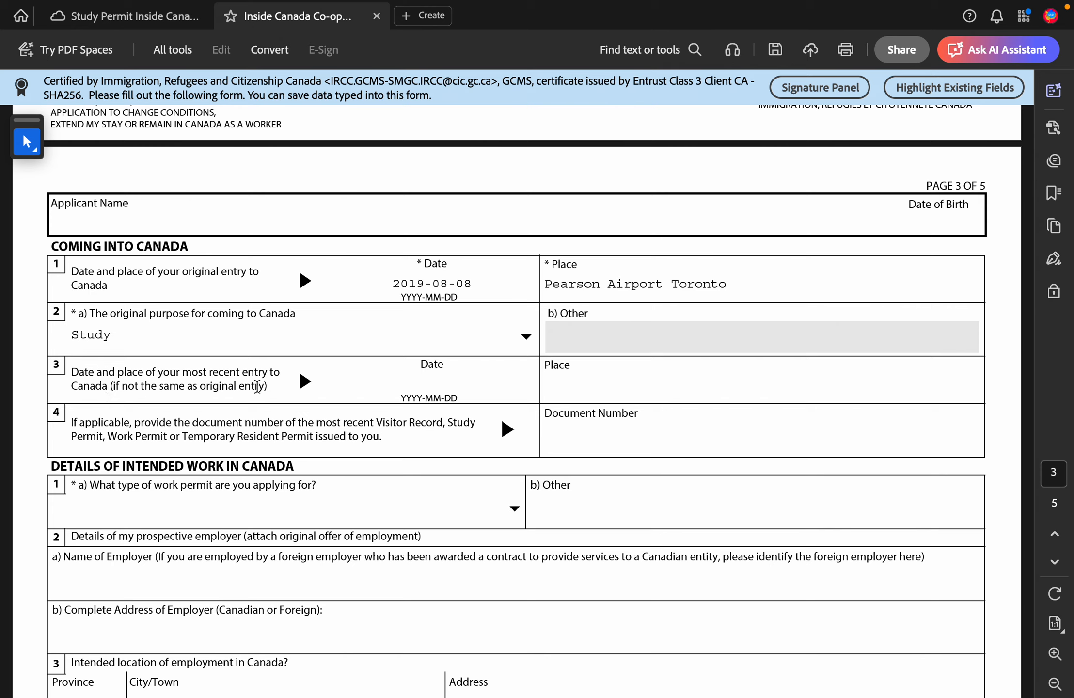
# Step: Enter 2022-11-10 as the most recent entry date
pyautogui.click(471, 383)
pyautogui.scroll(-3, 435, 382)
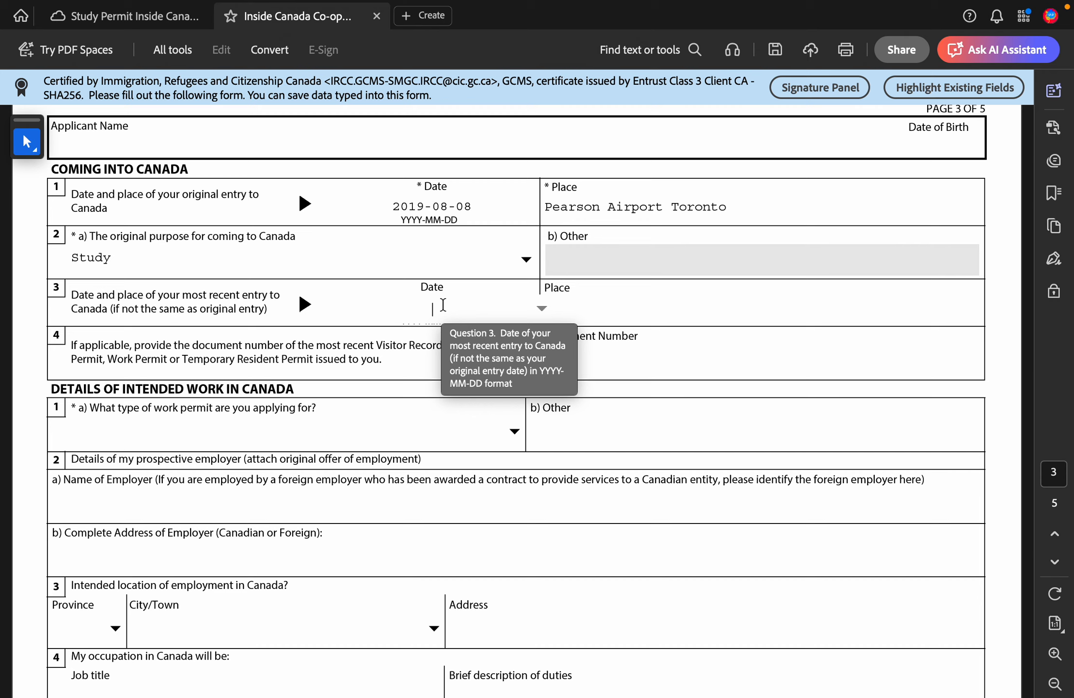
pyautogui.write('2022-11-10')
# Step: Enter 'Brighe, Niagara falls' as the recent entry place, using the spelling suggestion
pyautogui.click(616, 311)
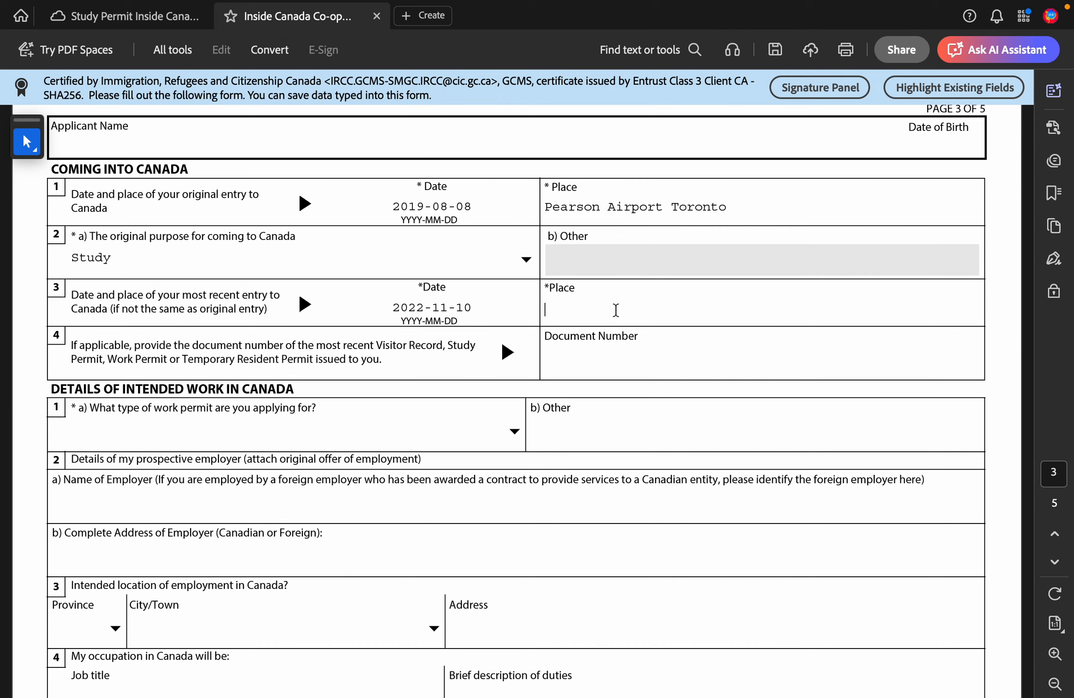
pyautogui.write('Brighe')
pyautogui.write(', N')
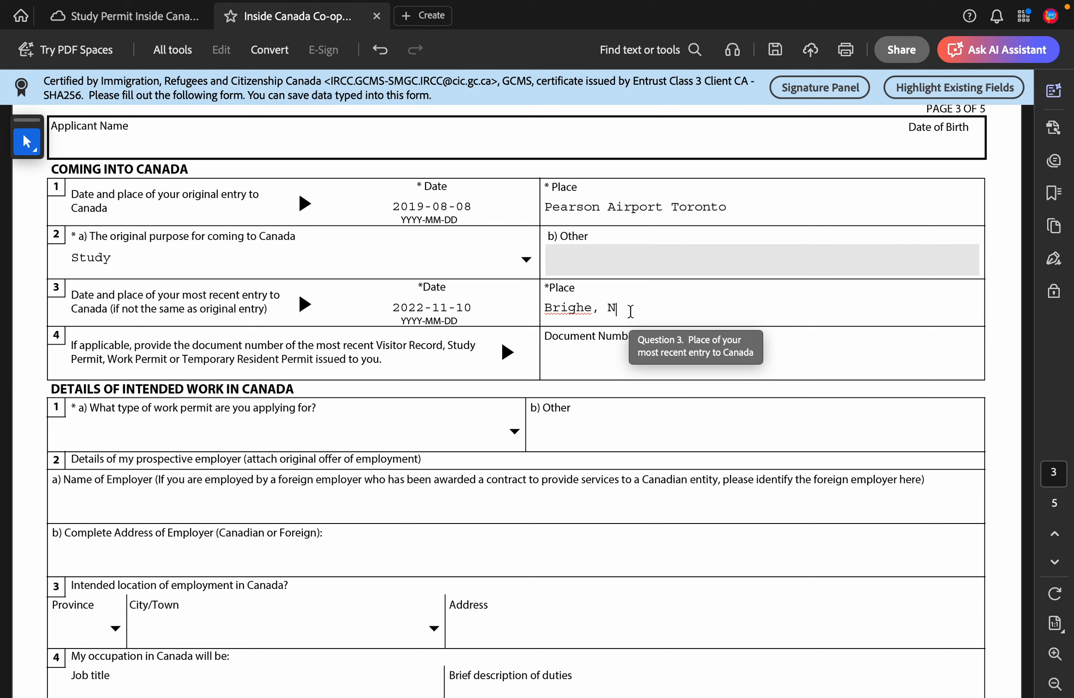
pyautogui.write('iagarafall')
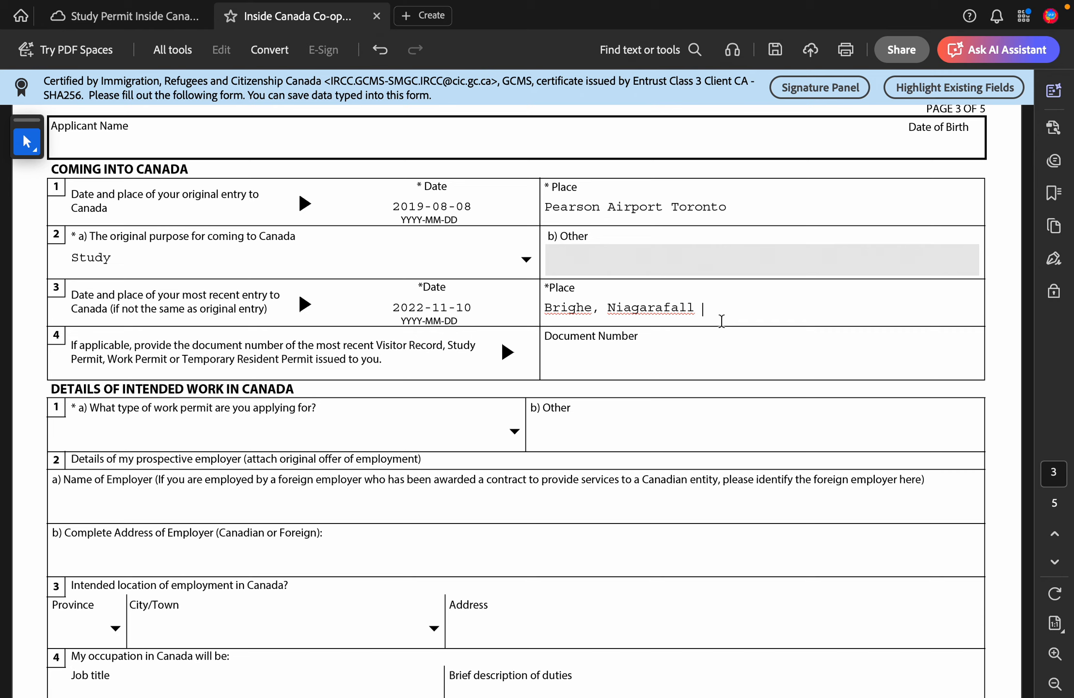
pyautogui.press('BackSpace')
pyautogui.click(695, 310)
pyautogui.write('s')
pyautogui.doubleClick(699, 310)
pyautogui.rightClick(700, 310)
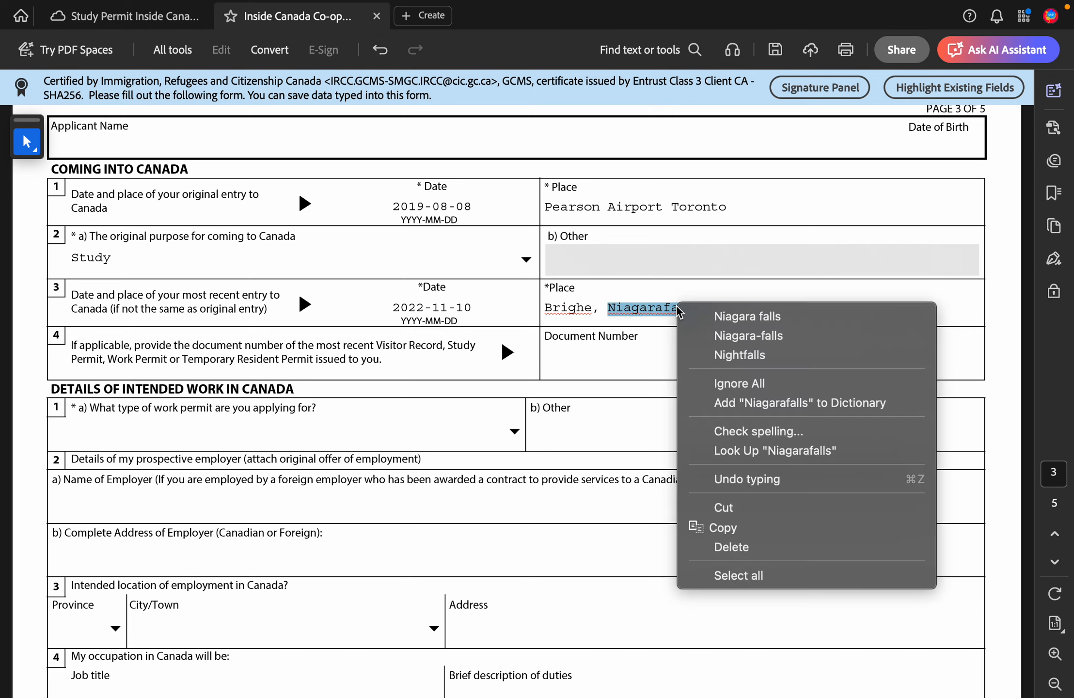
pyautogui.click(721, 316)
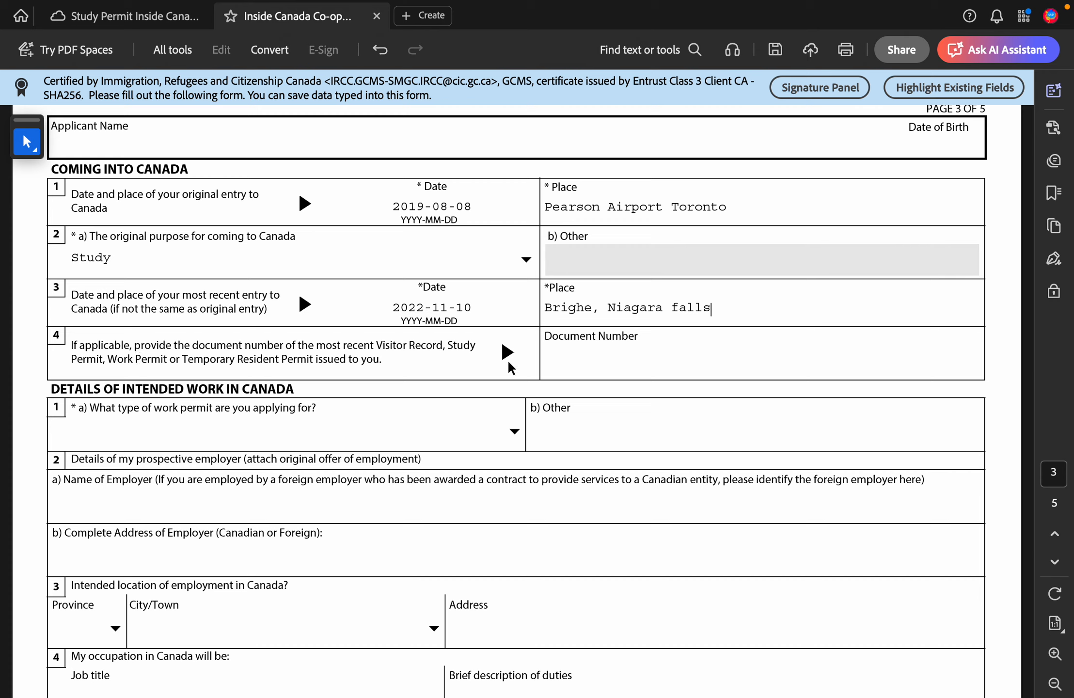
pyautogui.click(615, 348)
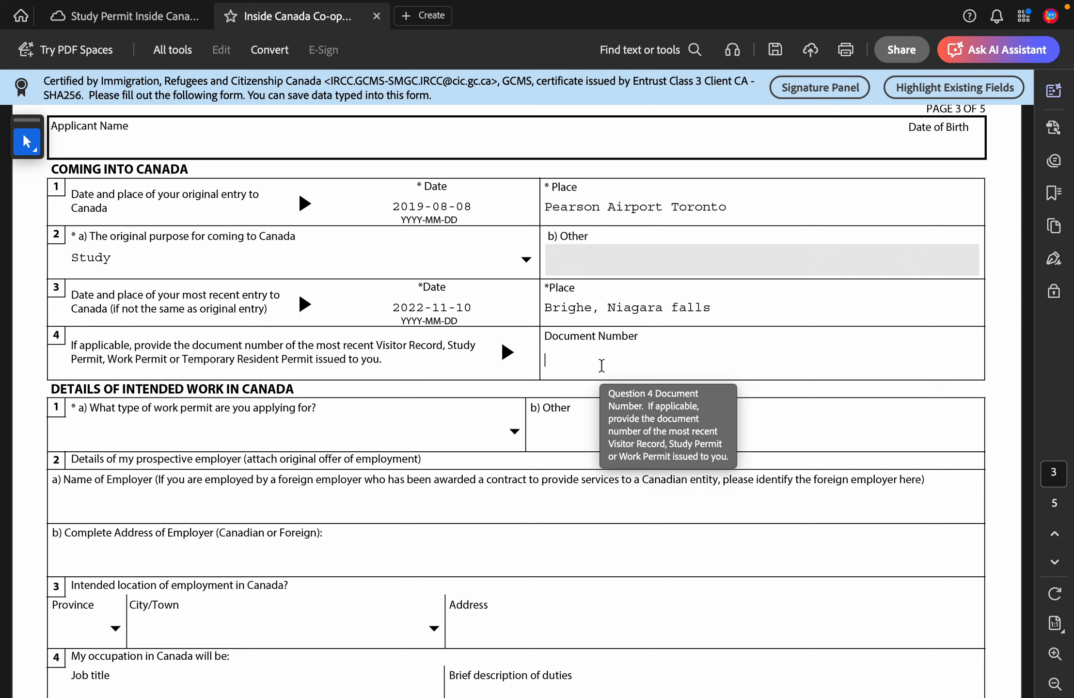
pyautogui.hotkey('ctrl', 'Left')
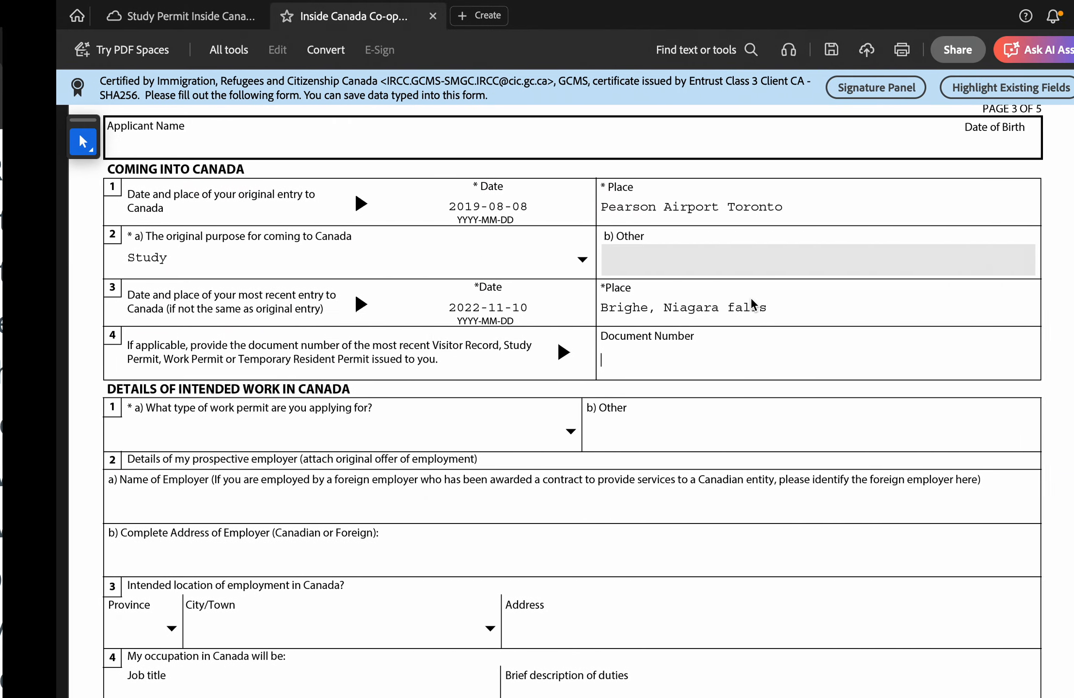
# Step: Choose Co-op Work Permit as the work permit type
pyautogui.scroll(-3, 623, 364)
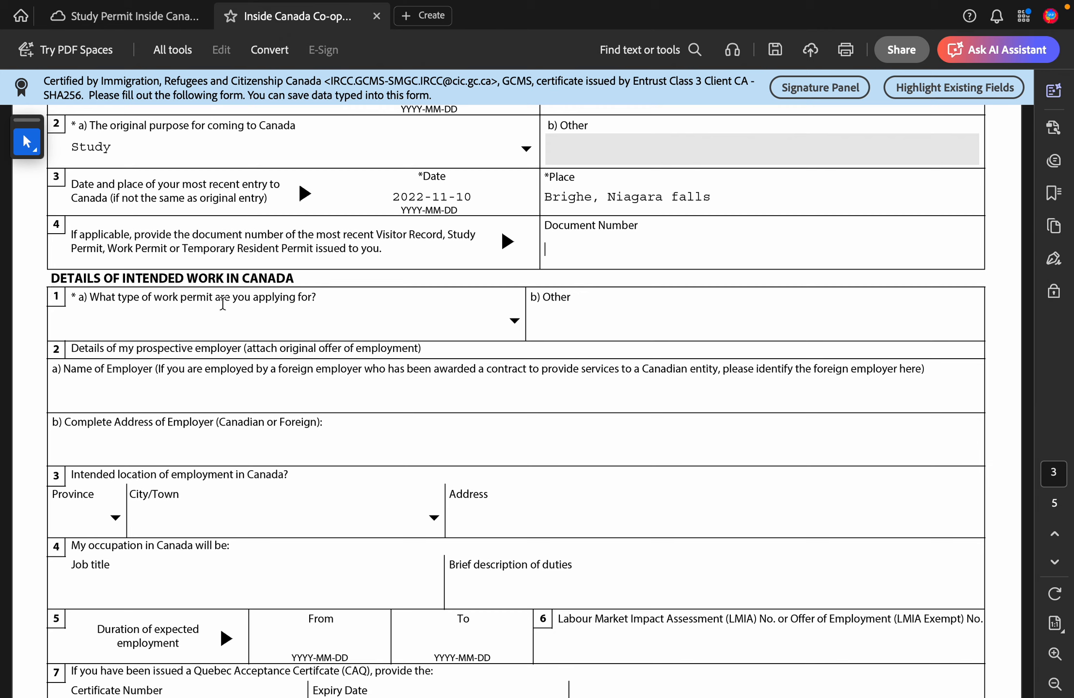
pyautogui.click(514, 321)
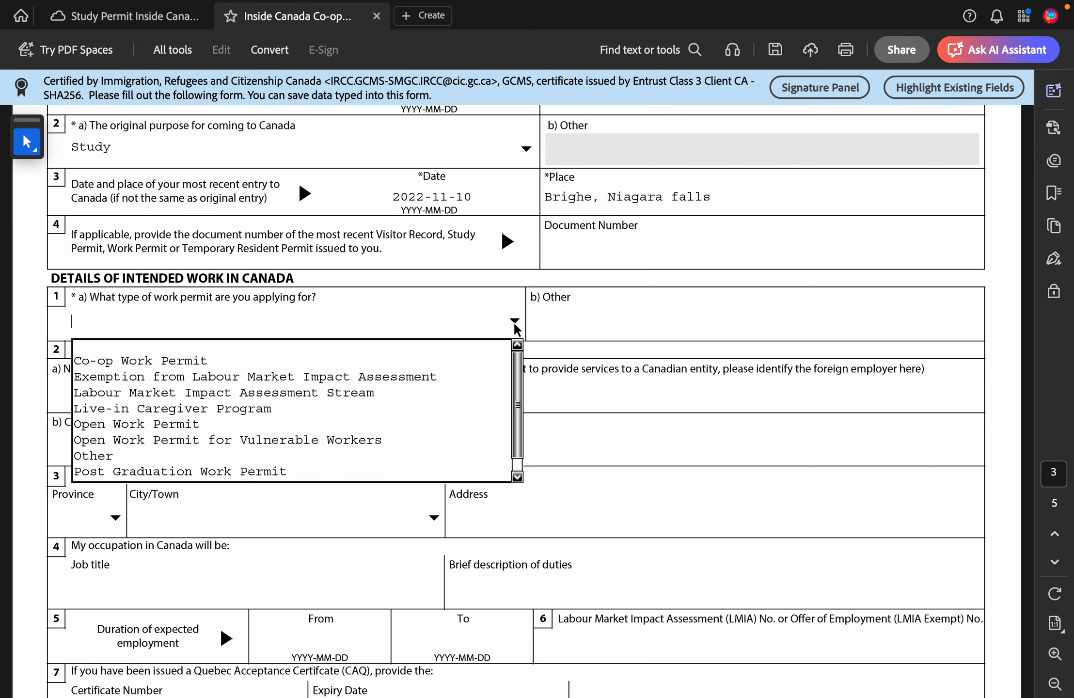
pyautogui.click(400, 363)
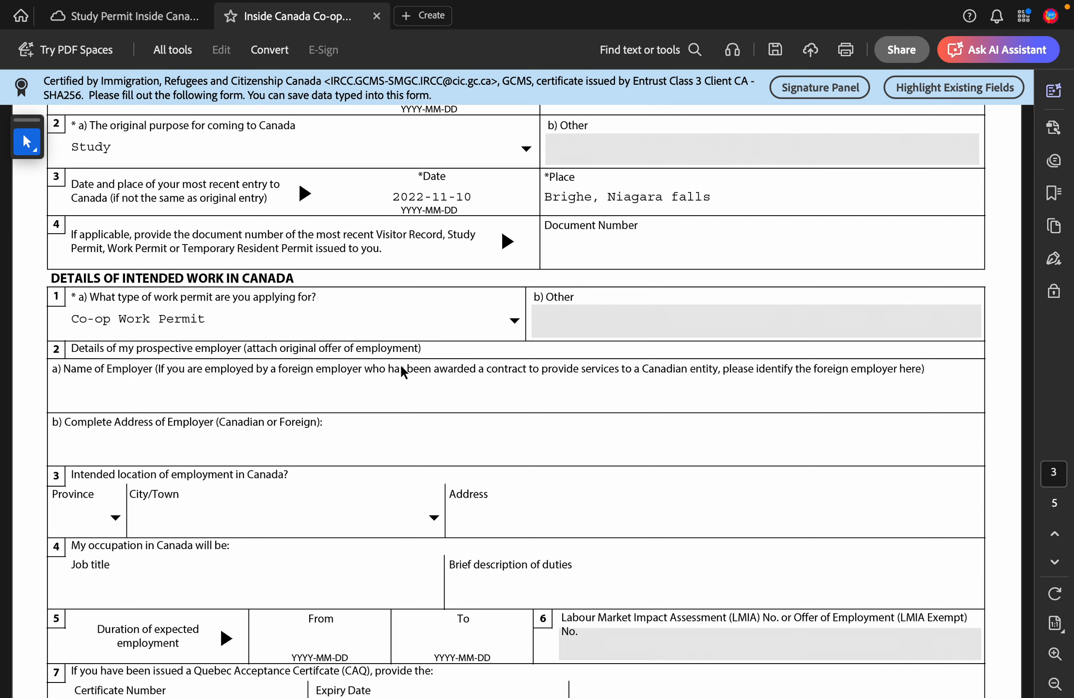
# Step: Enter Humber College as the employer's name
pyautogui.click(64, 384)
pyautogui.write('Humber College')
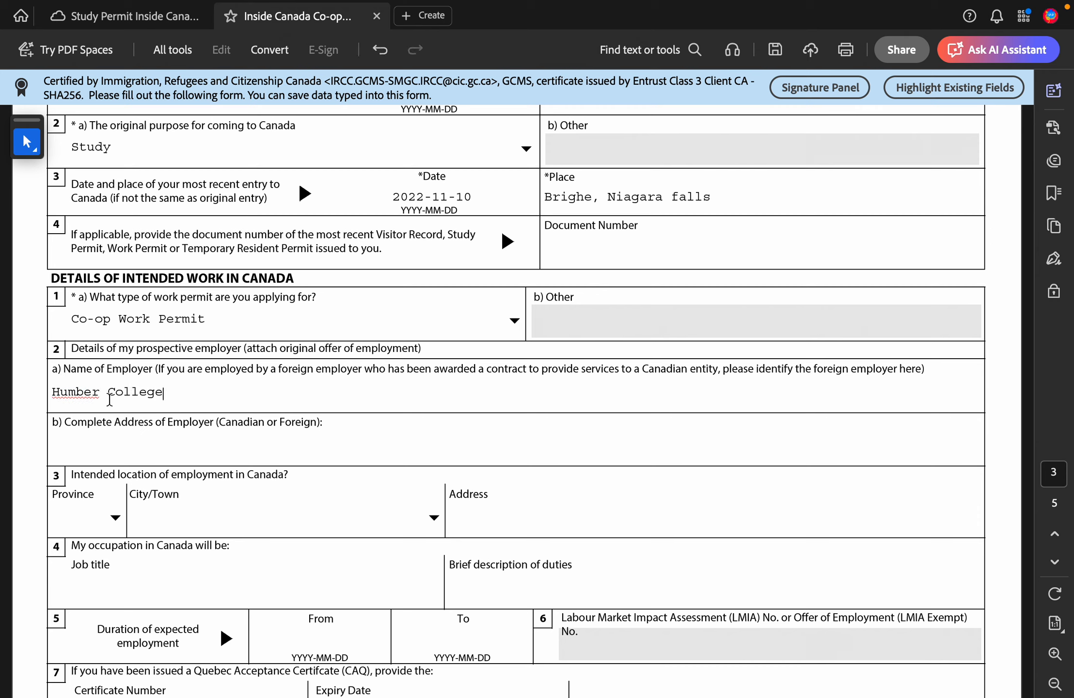
pyautogui.click(139, 449)
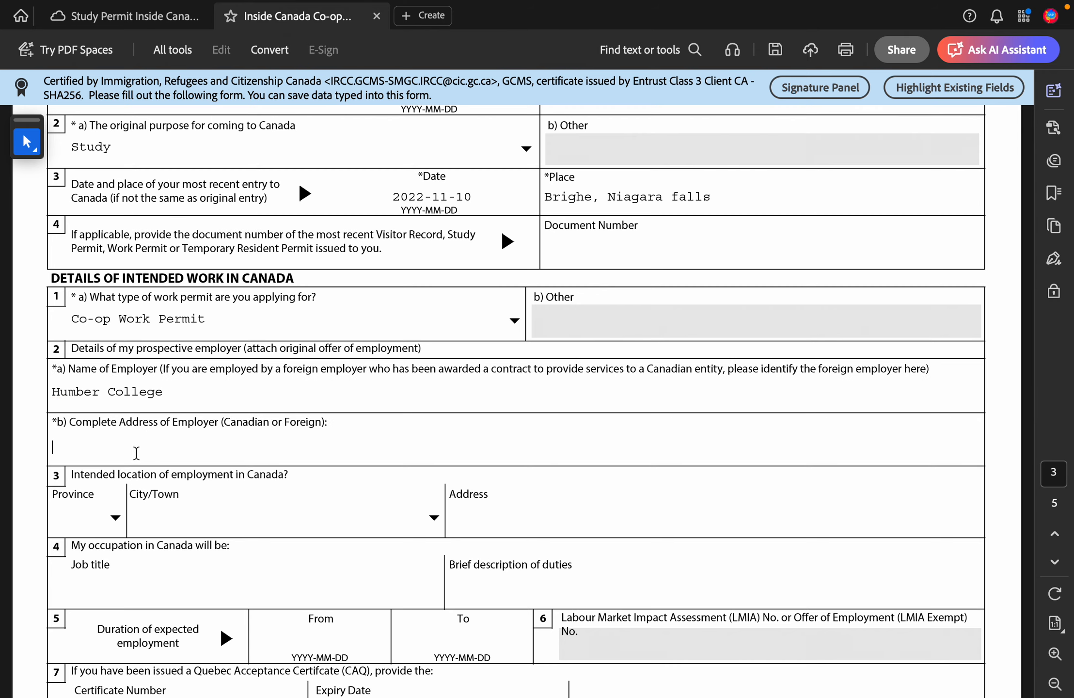
pyautogui.scroll(-3, 116, 448)
pyautogui.scroll(-2, 116, 448)
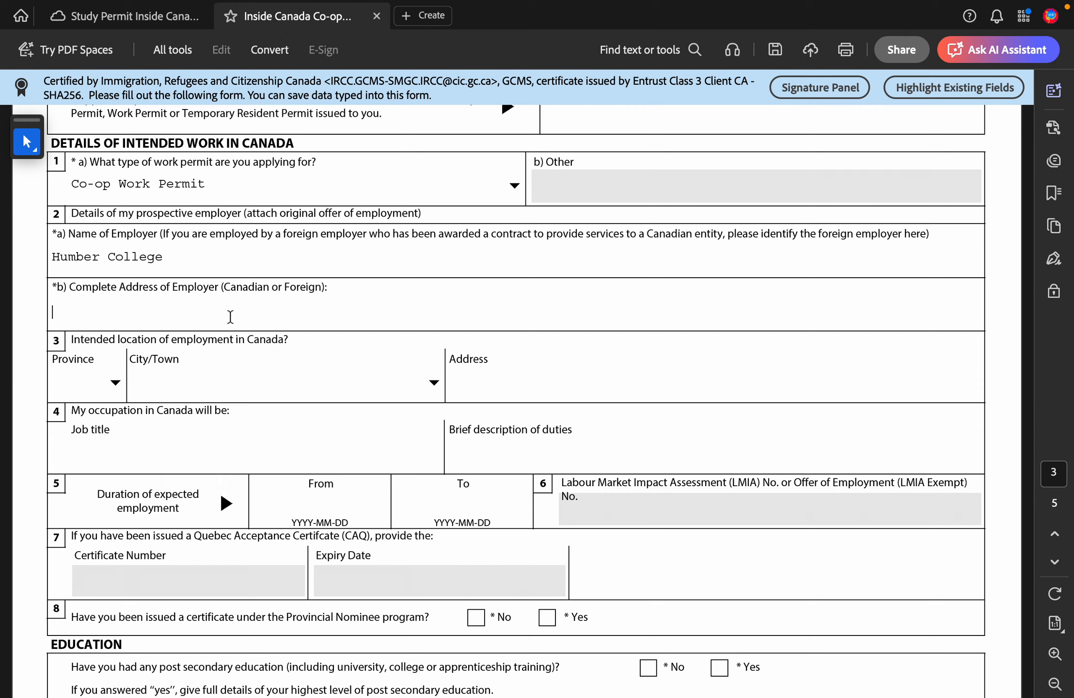
# Step: Select ON as the province of intended employment
pyautogui.click(115, 388)
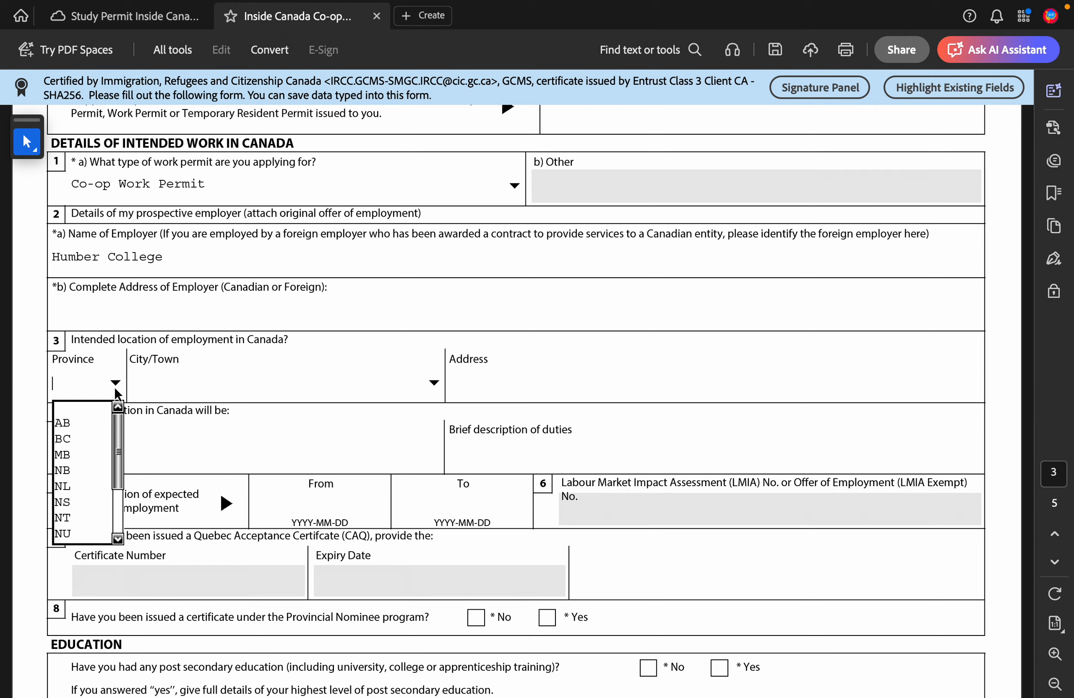
pyautogui.write('on')
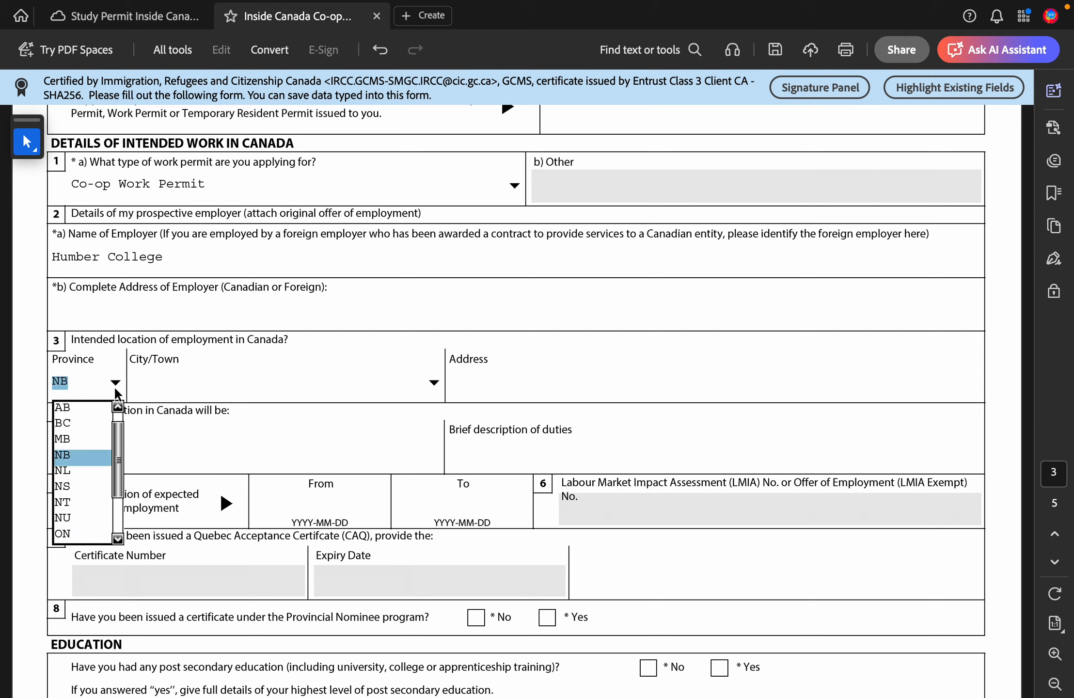
pyautogui.write('o')
pyautogui.press('Tab')
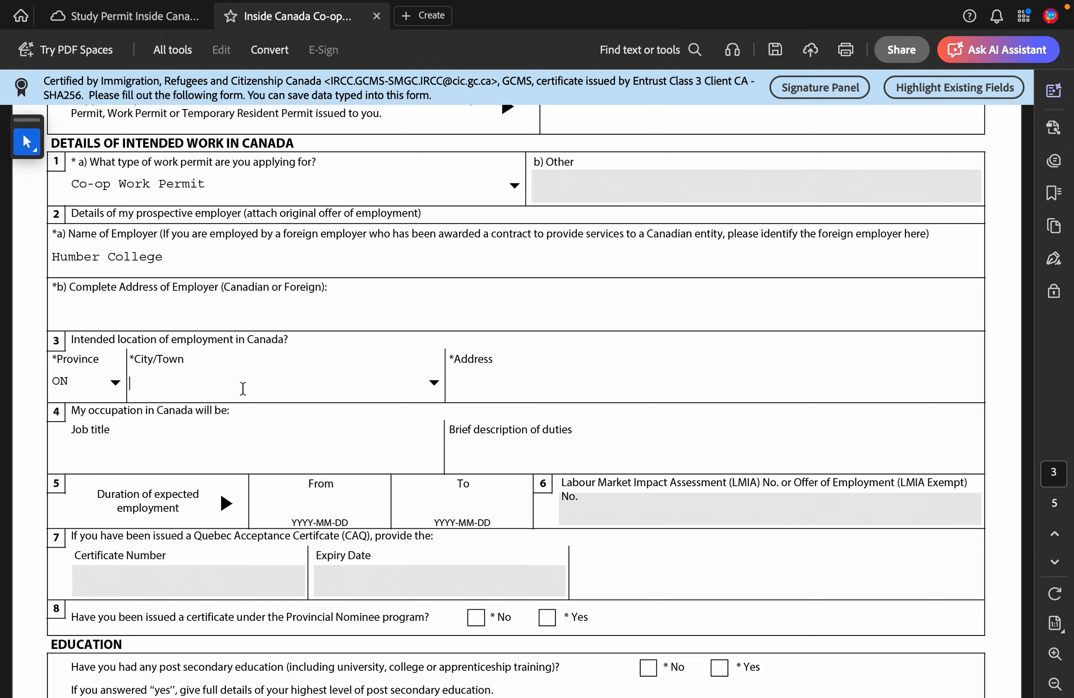
# Step: Select Toronto from the City/Town list
pyautogui.click(438, 382)
pyautogui.press('m')
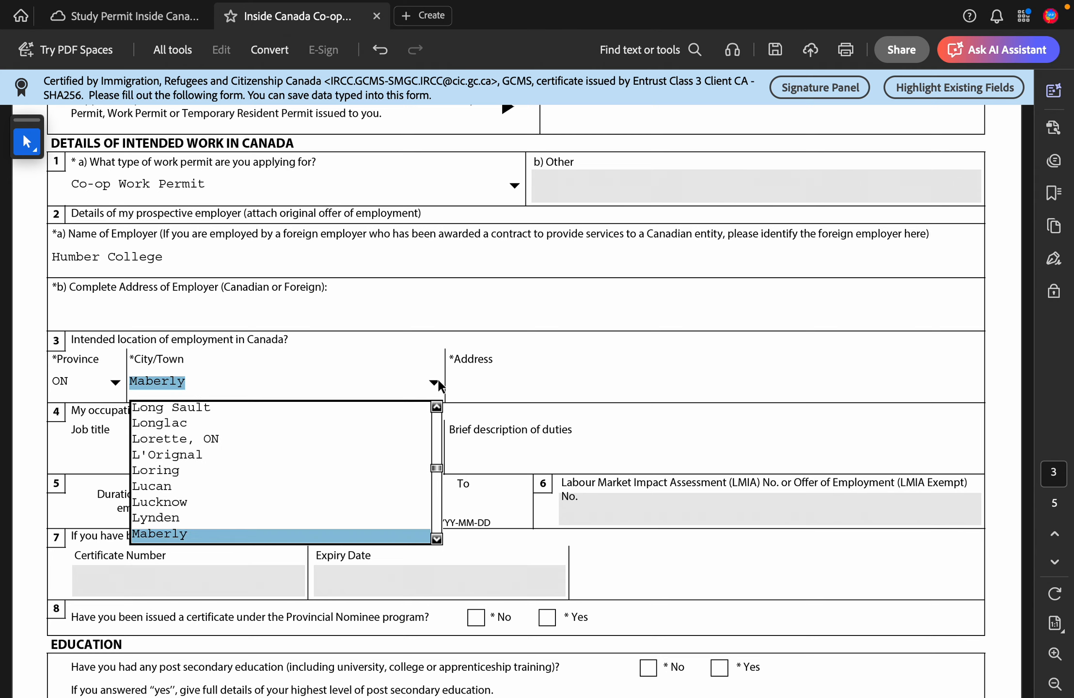
pyautogui.press('Down')
pyautogui.press('Down')
pyautogui.press('Down')
pyautogui.press('Down')
pyautogui.press('Down')
pyautogui.press('Down')
pyautogui.press('Down')
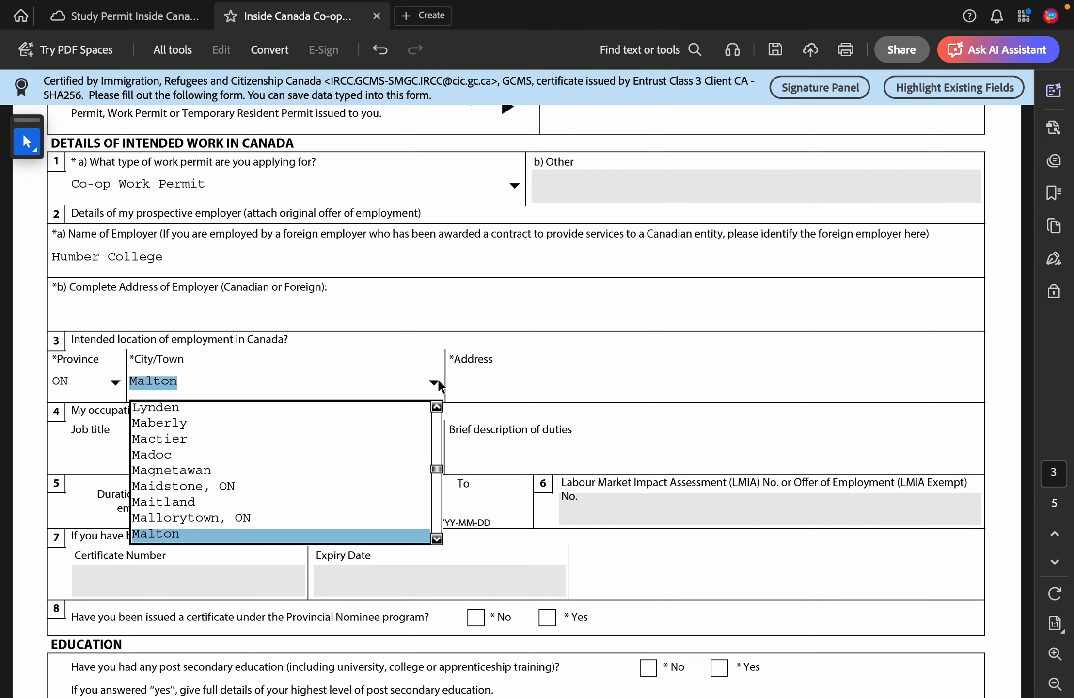
pyautogui.press('Up')
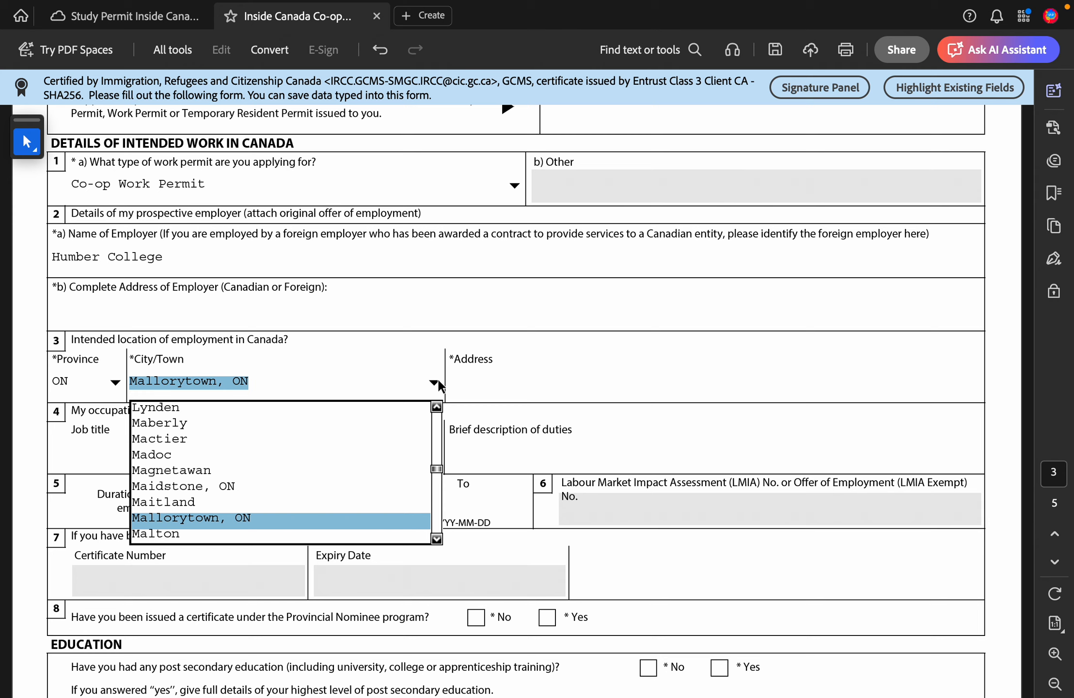
pyautogui.press('t')
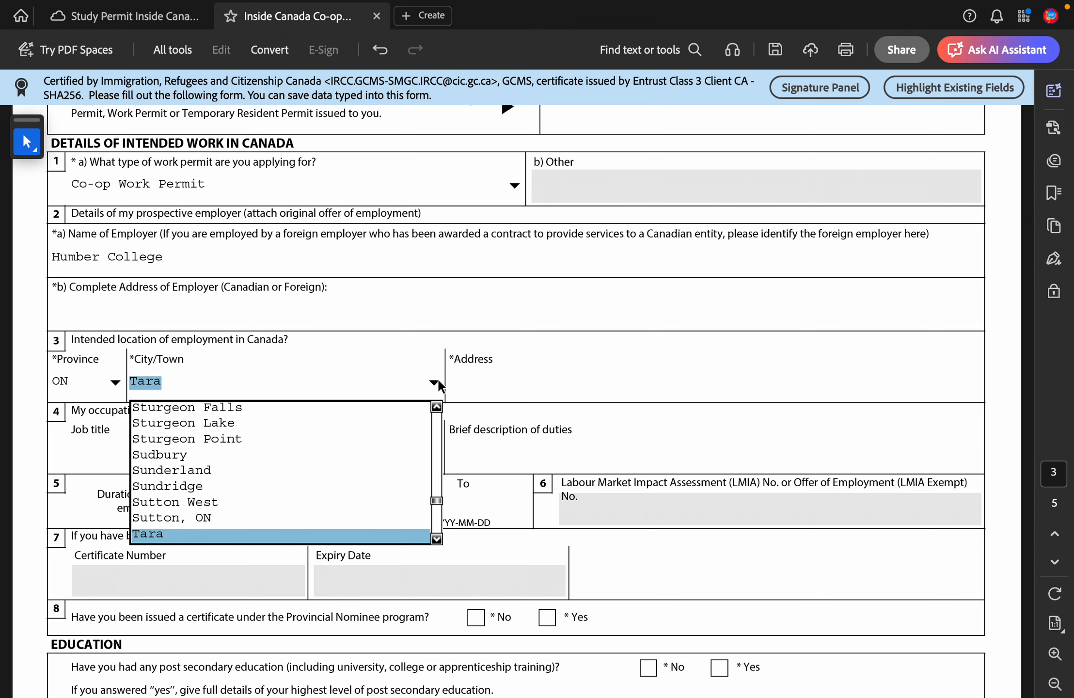
pyautogui.press('Down')
pyautogui.press('Down')
pyautogui.press('Down')
pyautogui.press('Down')
pyautogui.press('Down')
pyautogui.press('Down')
pyautogui.press('Down')
pyautogui.press('Down')
pyautogui.press('Down')
pyautogui.press('Down')
pyautogui.press('Down')
pyautogui.press('Down')
pyautogui.press('Down')
pyautogui.press('Down')
pyautogui.press('Down')
pyautogui.press('Down')
pyautogui.press('Down')
pyautogui.press('Down')
pyautogui.press('Down')
pyautogui.press('Down')
pyautogui.press('Down')
pyautogui.press('Down')
pyautogui.press('Down')
pyautogui.press('Down')
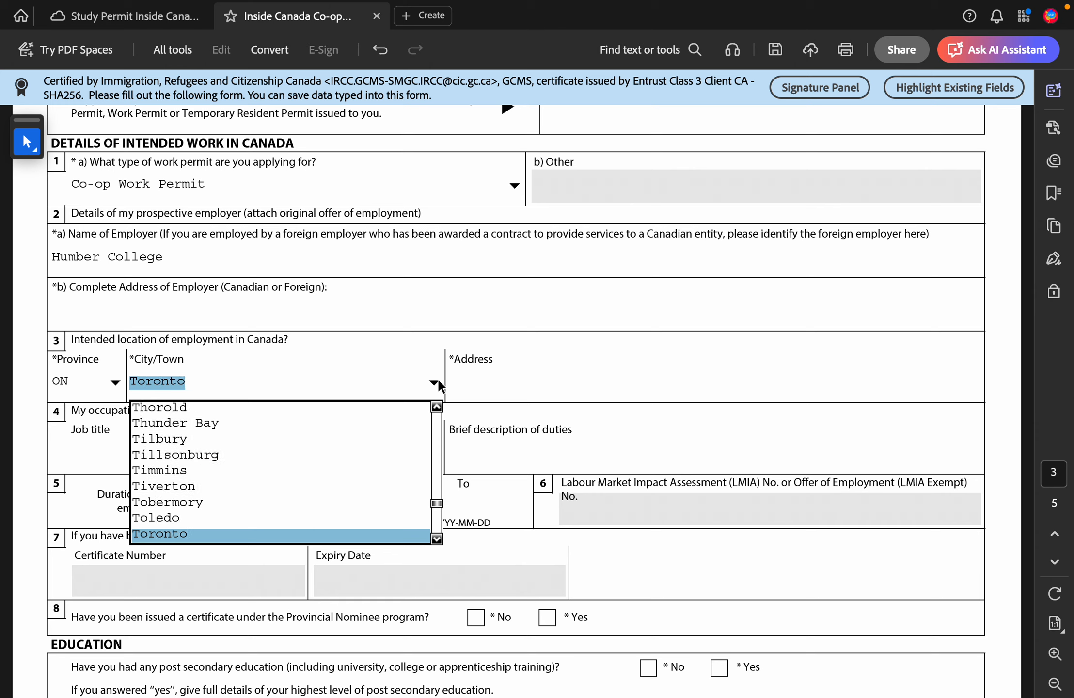
pyautogui.press('Tab')
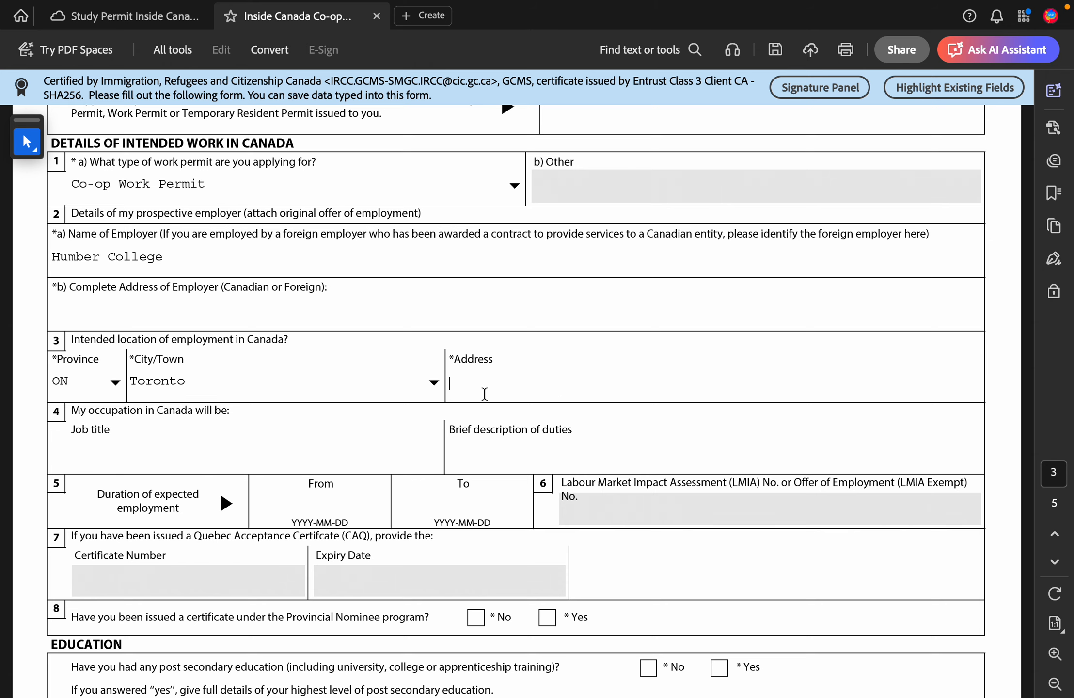
pyautogui.scroll(-3, 482, 391)
pyautogui.scroll(3, 275, 290)
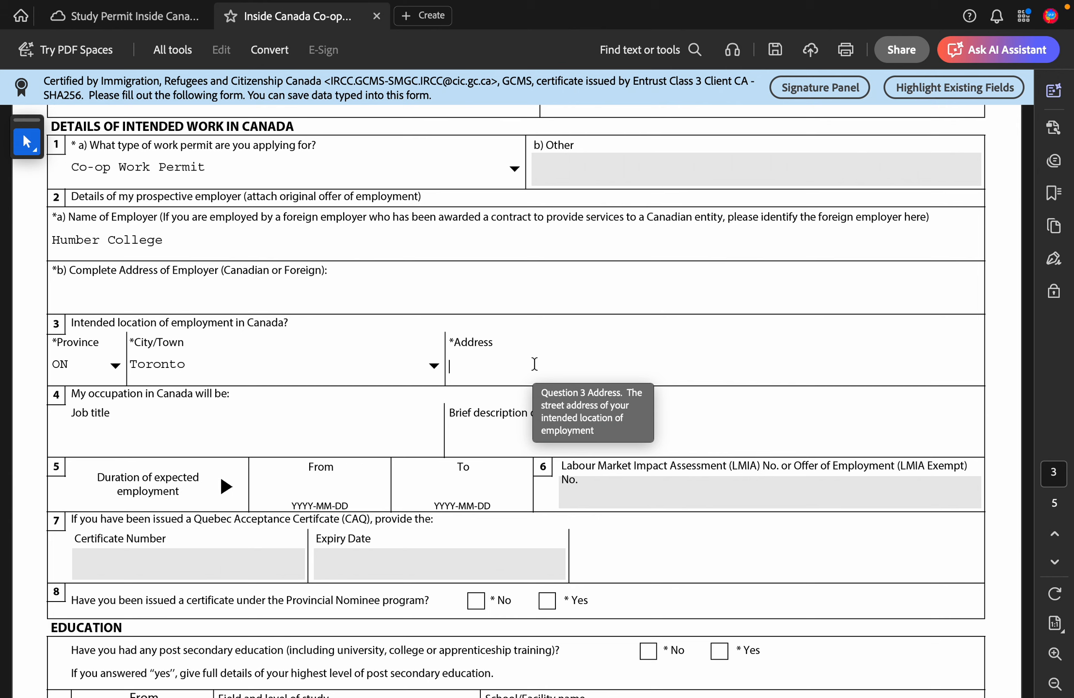
# Step: Enter the job title, correcting it to Engineer with the spelling suggestion
pyautogui.scroll(-2, 534, 364)
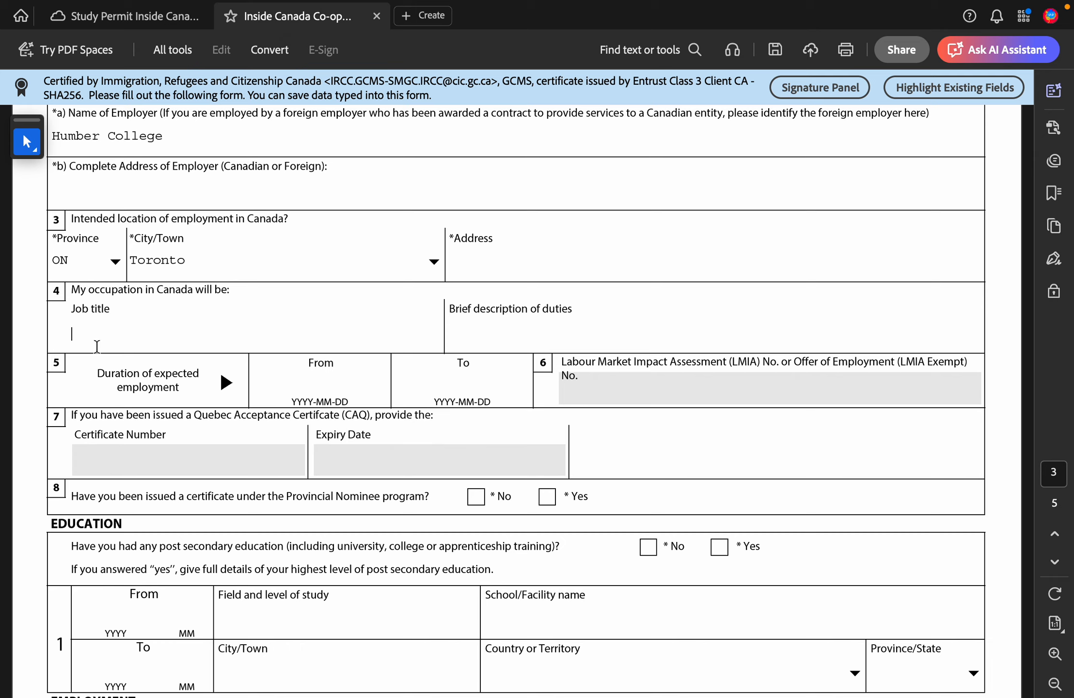
pyautogui.write('Engeer')
pyautogui.press('BackSpace')
pyautogui.press('BackSpace')
pyautogui.press('BackSpace')
pyautogui.press('BackSpace')
pyautogui.press('BackSpace')
pyautogui.write('geerner\\')
pyautogui.press('BackSpace')
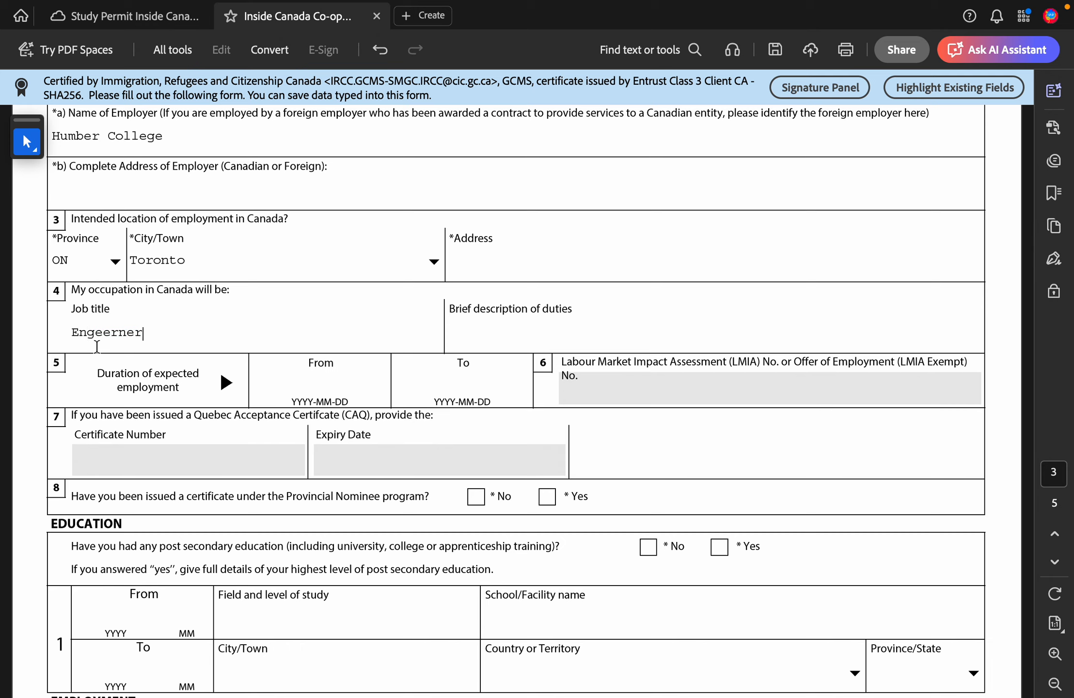
pyautogui.doubleClick(115, 333)
pyautogui.rightClick(117, 335)
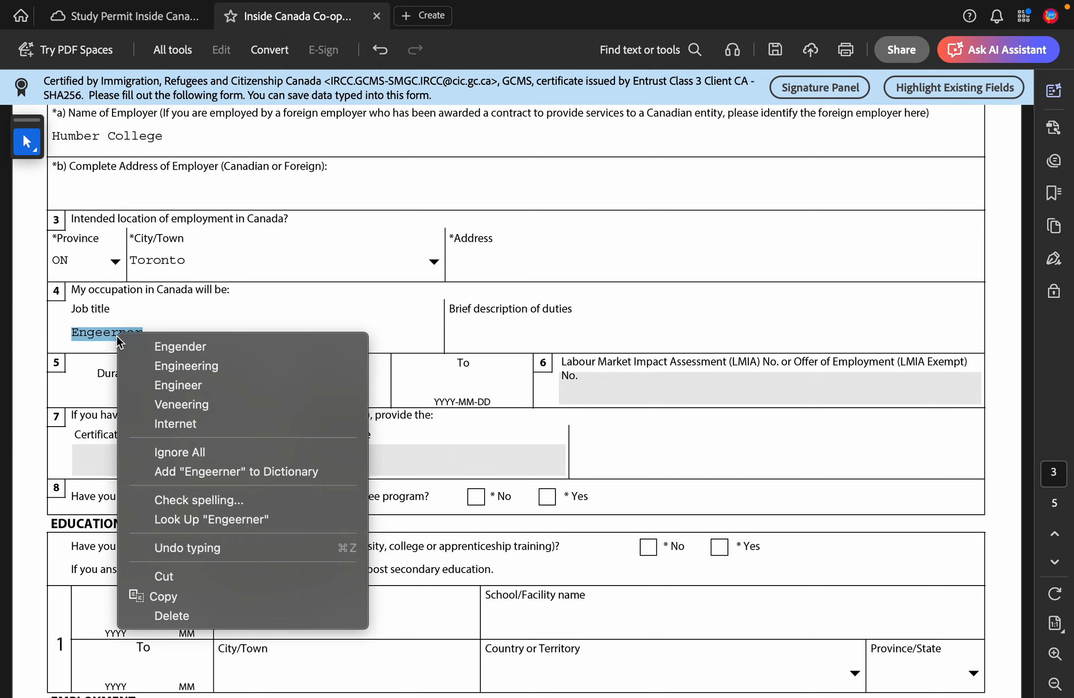
pyautogui.click(195, 385)
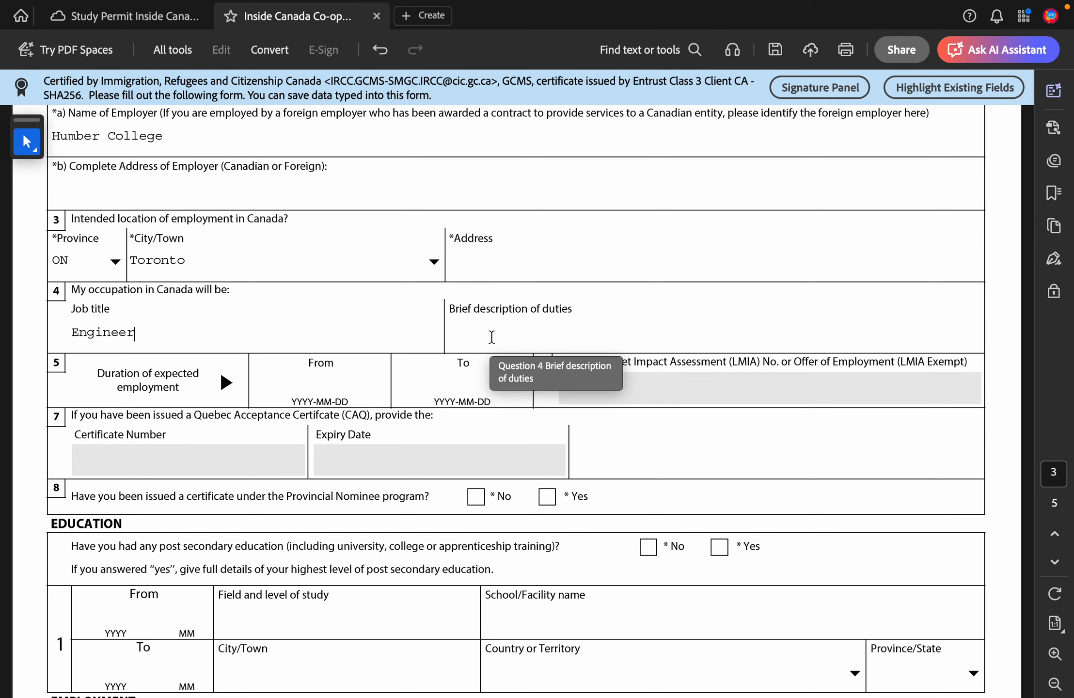
# Step: Leave the duties, dates, LMIA and CAQ fields blank and answer No to question 8
pyautogui.click(492, 336)
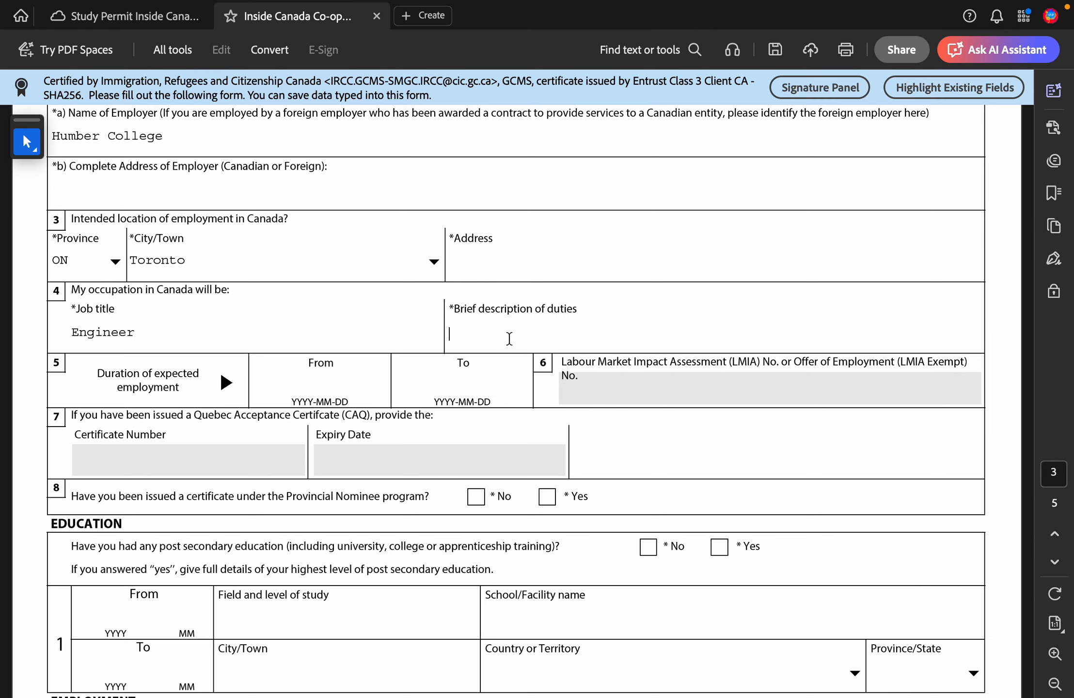
pyautogui.scroll(-4, 509, 338)
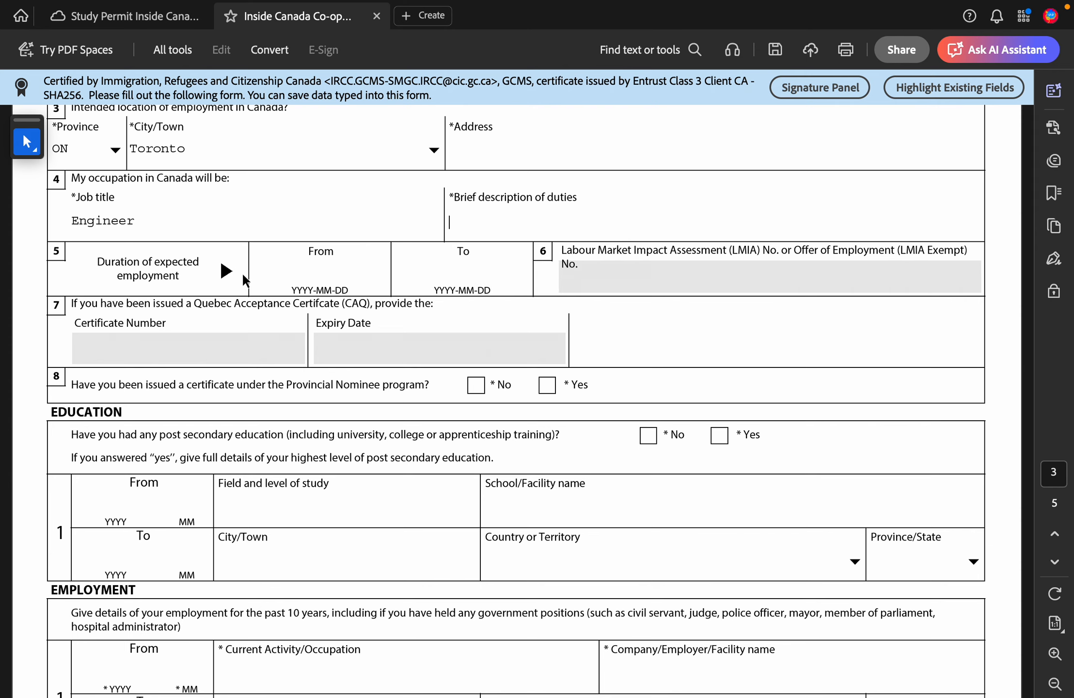
pyautogui.scroll(-1, 237, 270)
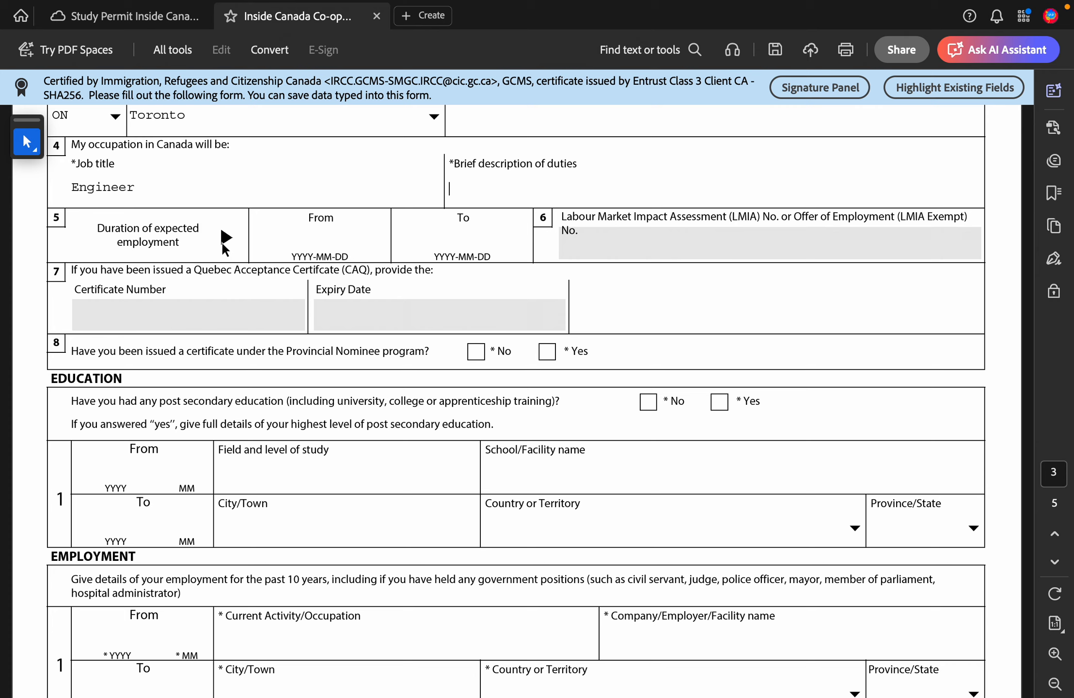
pyautogui.click(328, 240)
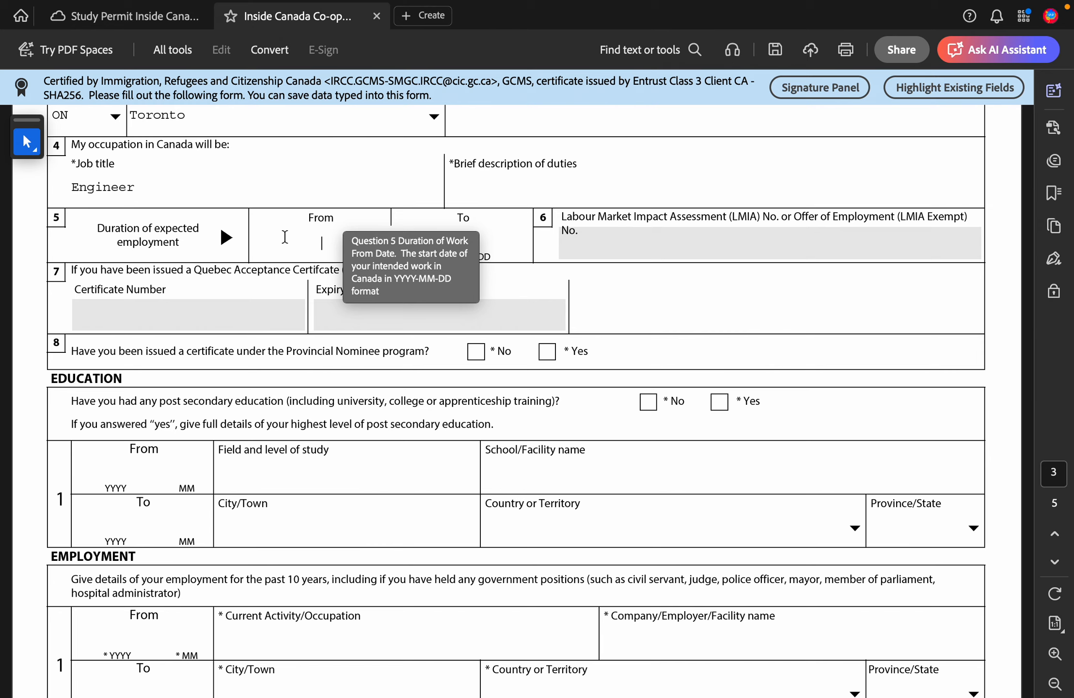
pyautogui.click(494, 236)
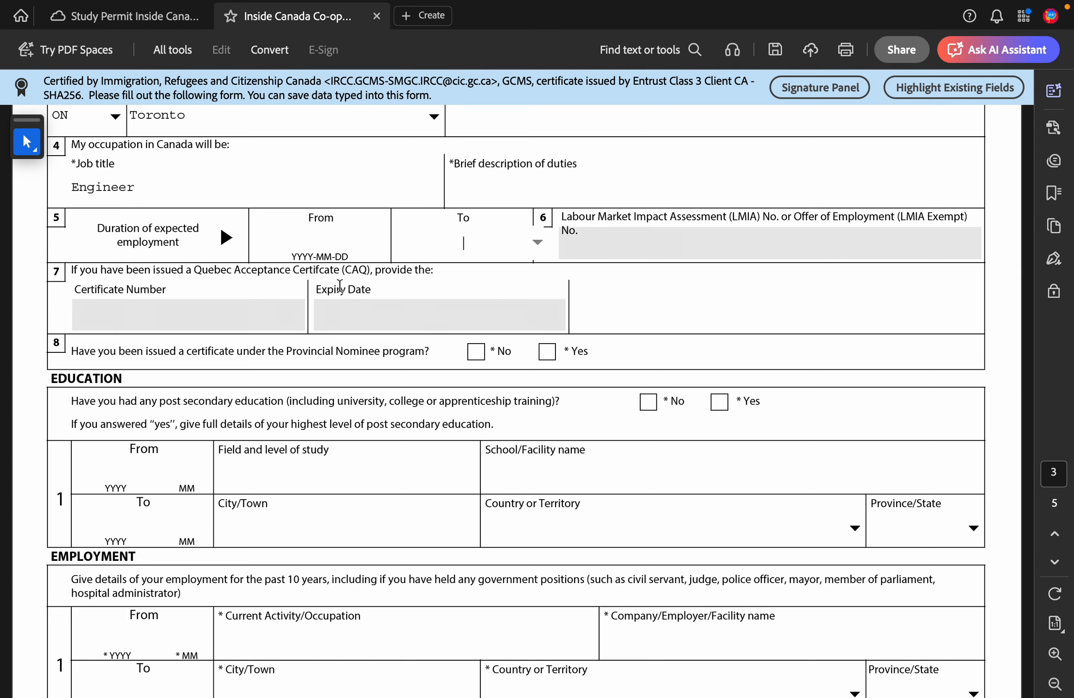
pyautogui.scroll(-2, 154, 313)
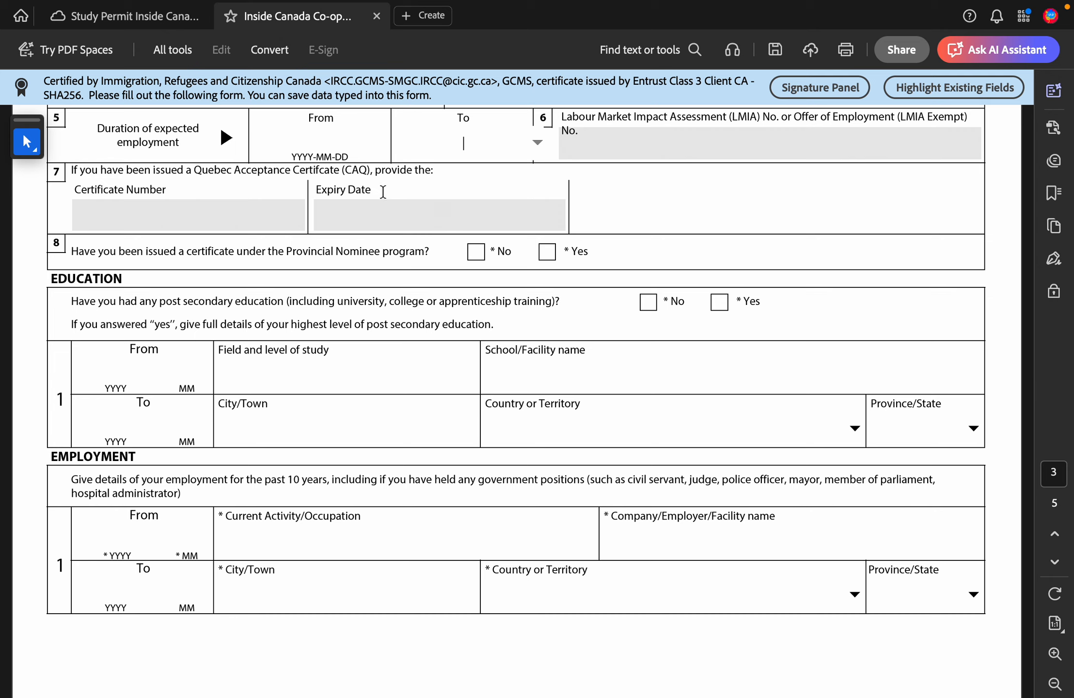
pyautogui.click(255, 211)
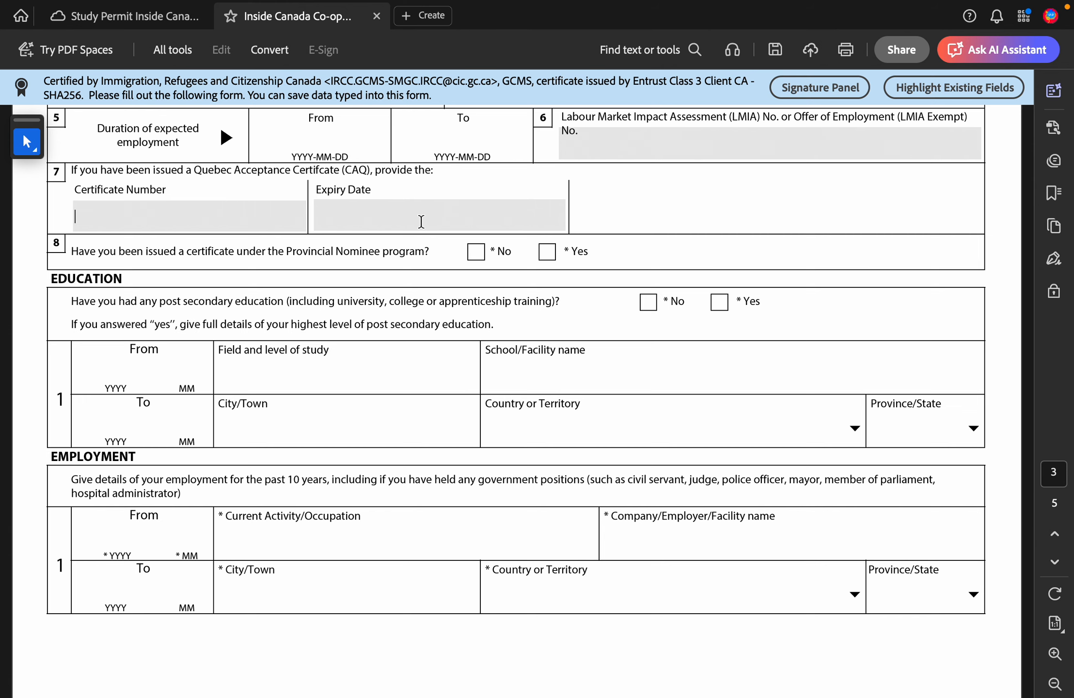
pyautogui.scroll(2, 421, 222)
pyautogui.click(605, 233)
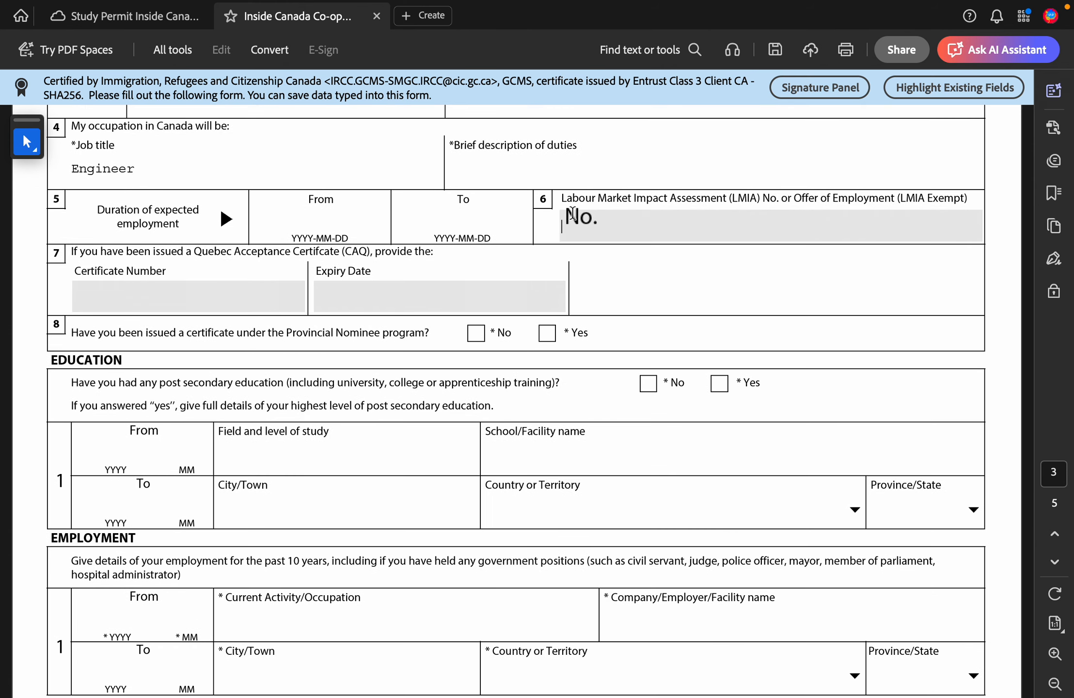
pyautogui.click(545, 286)
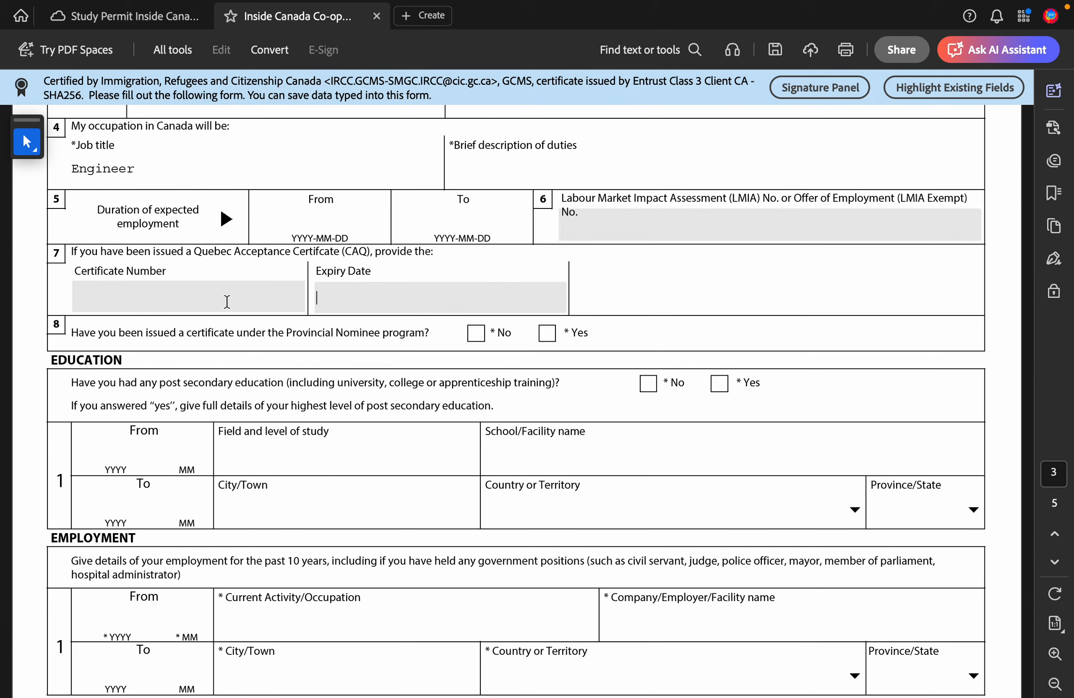
pyautogui.click(260, 301)
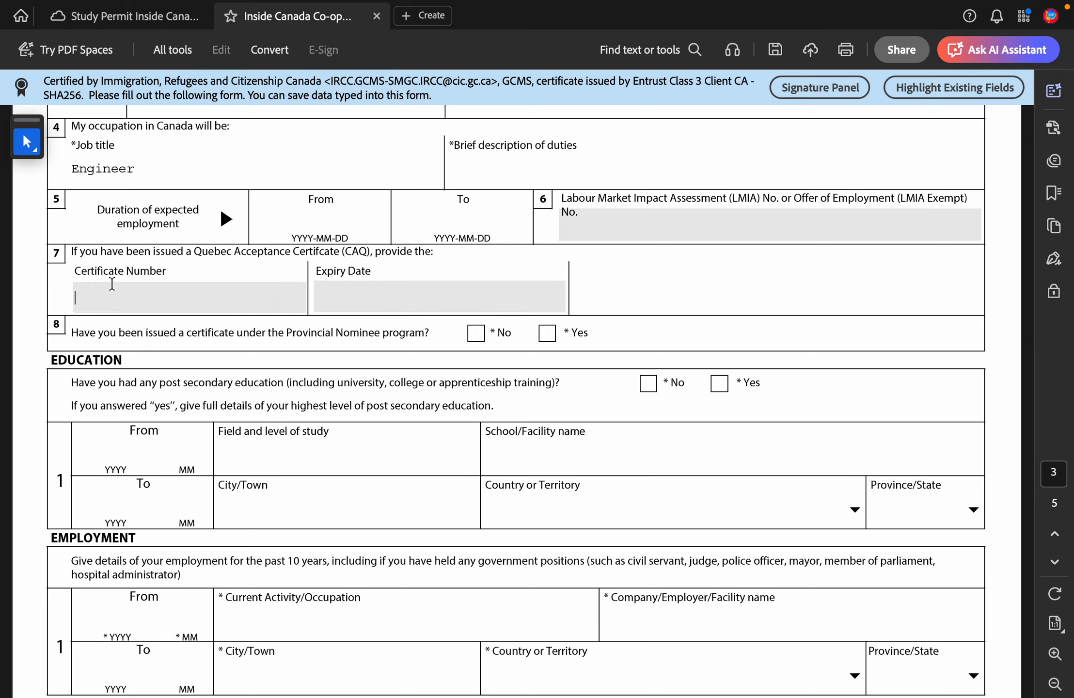
pyautogui.scroll(-2, 562, 348)
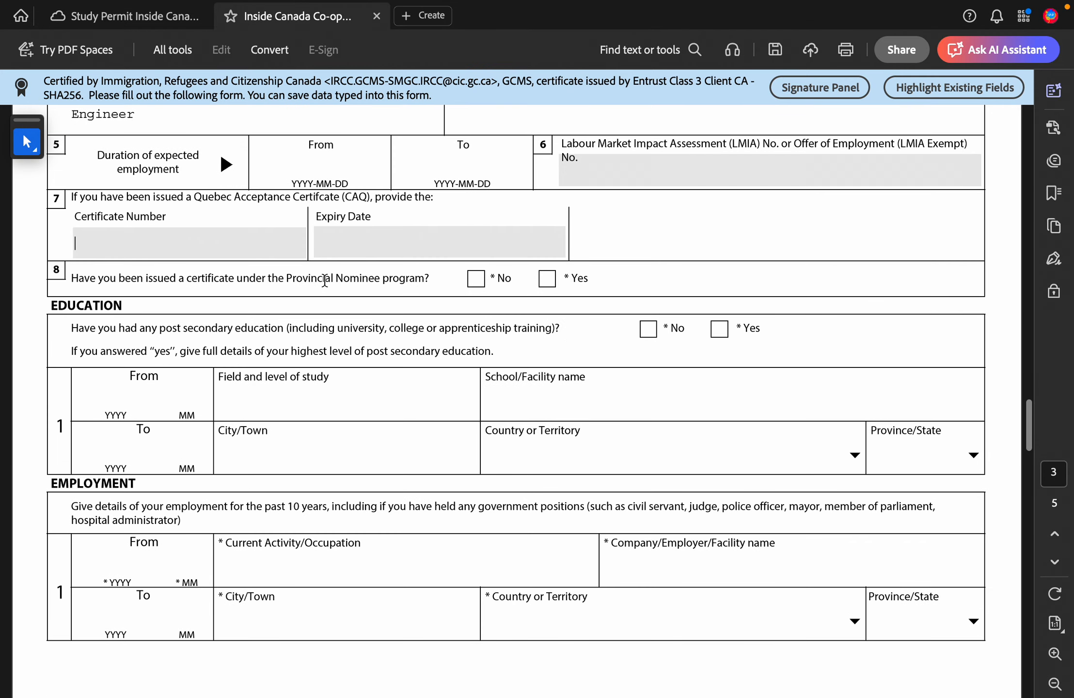
pyautogui.click(478, 285)
# Step: Answer Yes to the post-secondary education question, after briefly choosing No
pyautogui.scroll(-2, 478, 285)
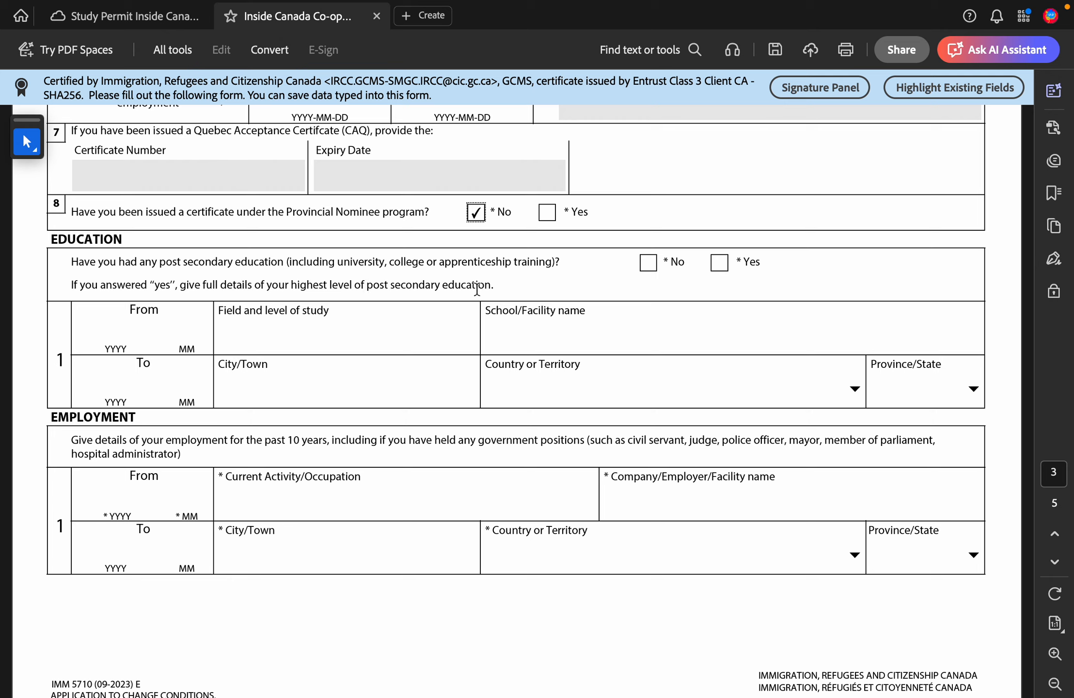
pyautogui.click(720, 263)
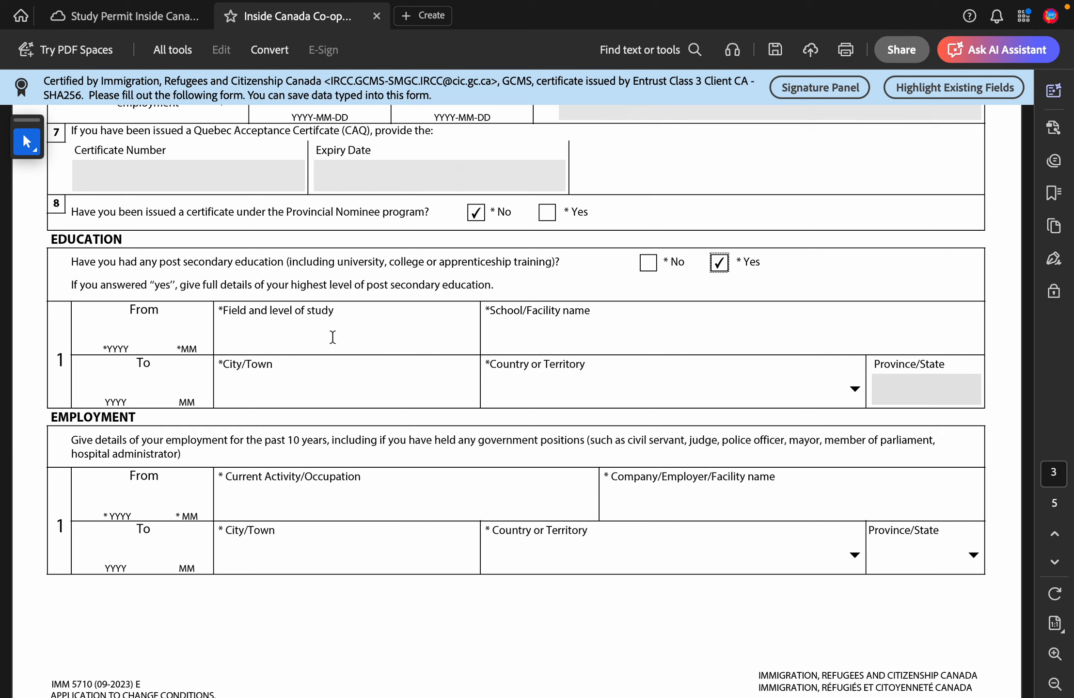
pyautogui.click(648, 265)
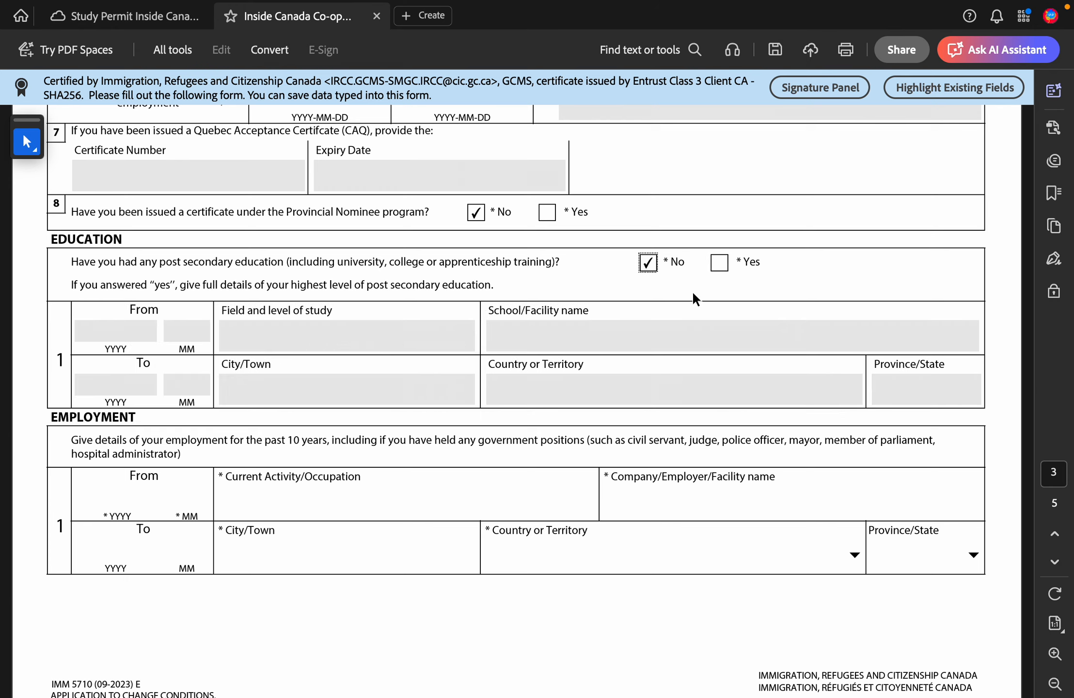
pyautogui.click(720, 264)
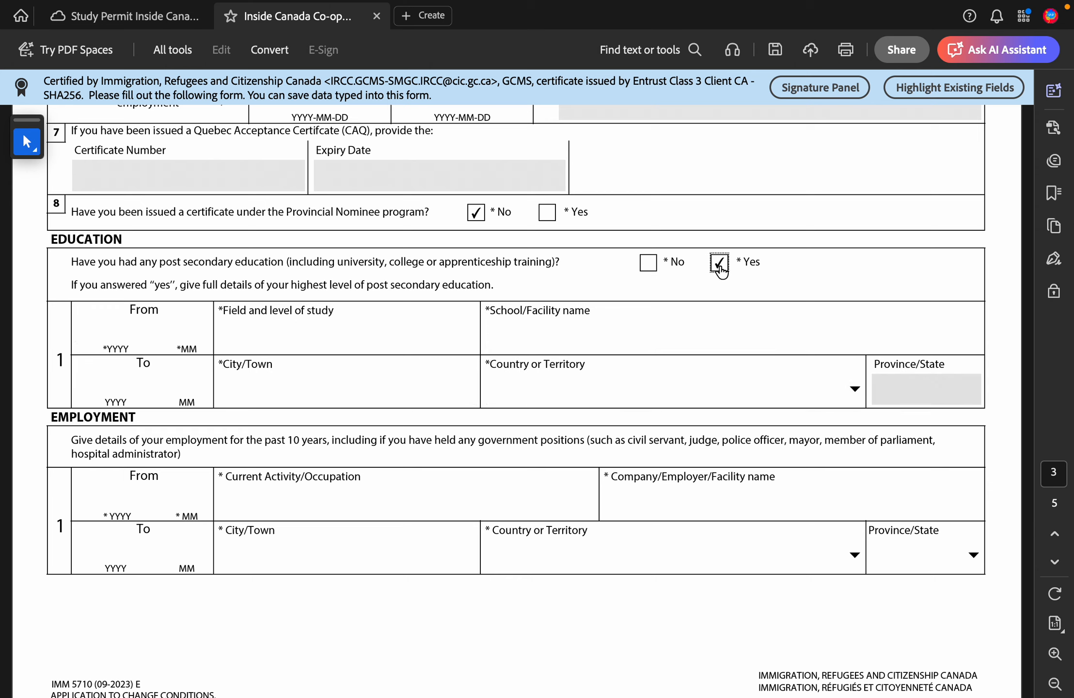
# Step: Enter Nursing as the field of study and Senecene College as the school
pyautogui.click(130, 335)
pyautogui.click(256, 325)
pyautogui.write('Nursing')
pyautogui.click(517, 342)
pyautogui.write('Sece')
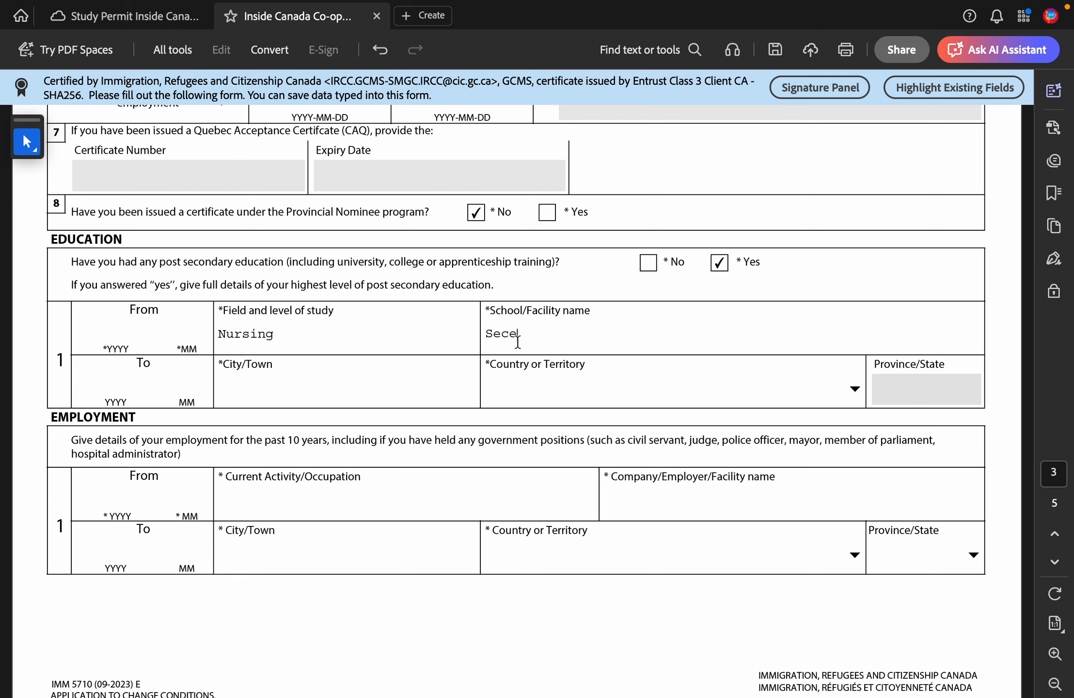
pyautogui.write('ne College')
pyautogui.press('Home')
pyautogui.press('Right')
pyautogui.press('Right')
pyautogui.write('ne')
# Step: Enter study dates 2020-06 to 2023-06 and city Toronto
pyautogui.click(304, 333)
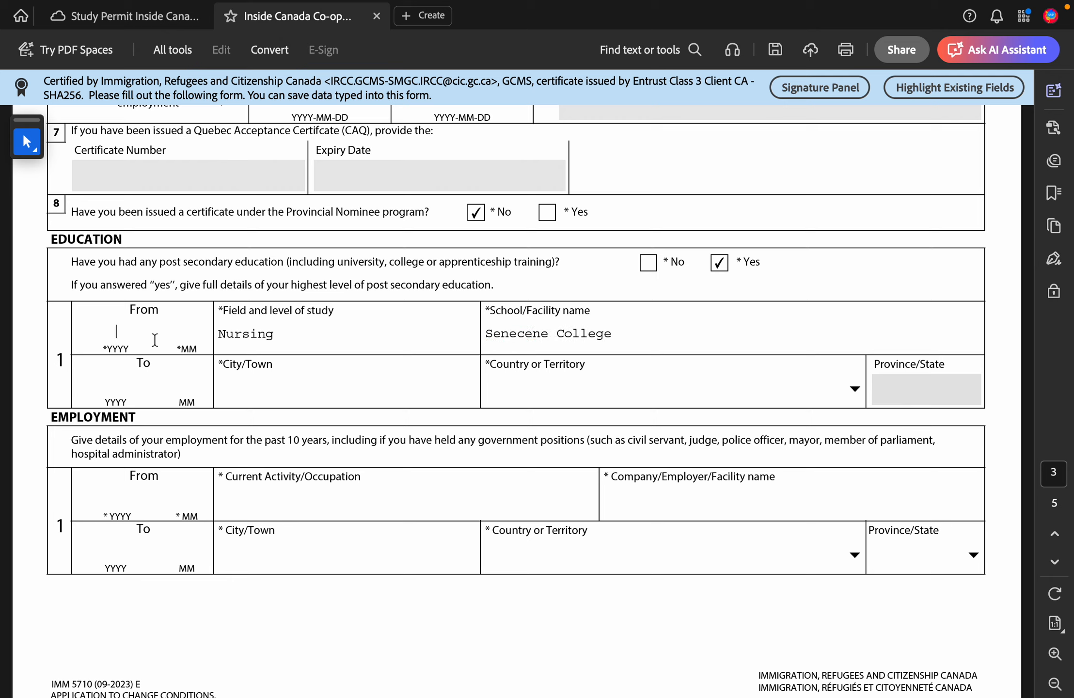
pyautogui.write('2020-')
pyautogui.press('BackSpace')
pyautogui.write('-10')
pyautogui.press('BackSpace')
pyautogui.press('BackSpace')
pyautogui.write('06')
pyautogui.click(112, 380)
pyautogui.write('2')
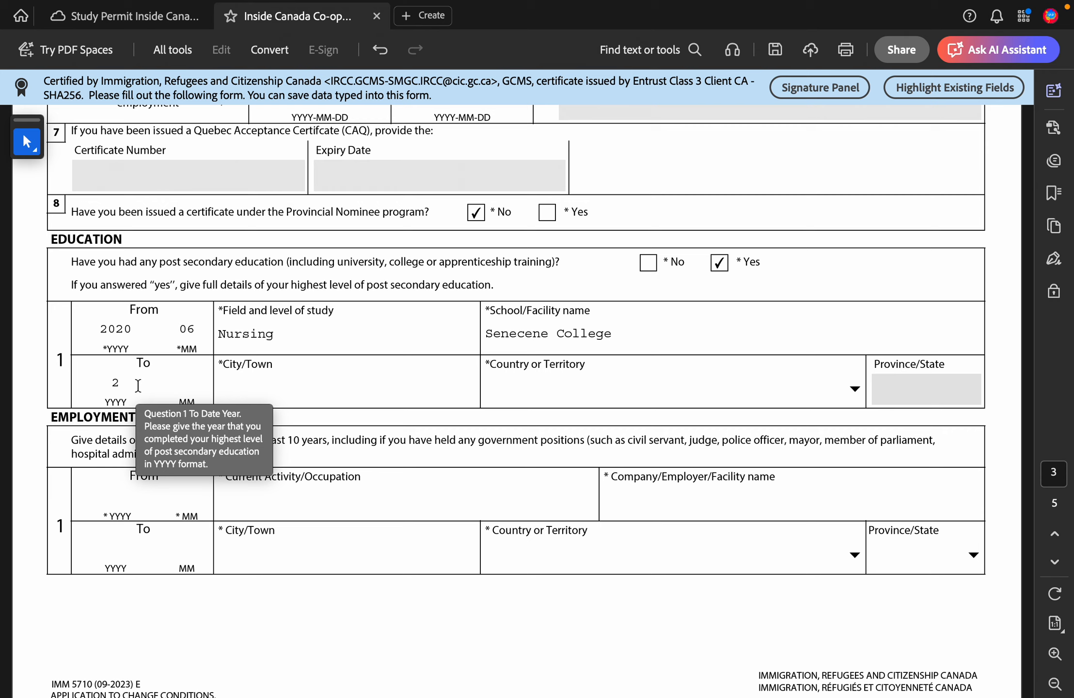
pyautogui.write('023')
pyautogui.write('06')
pyautogui.write('Toronto')
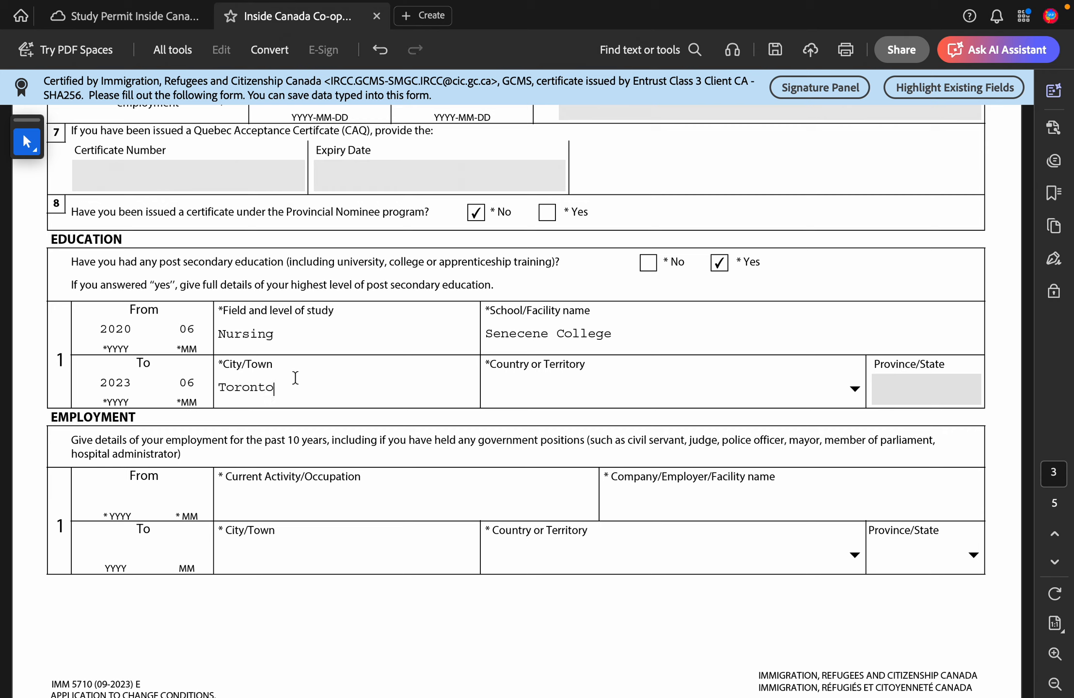
# Step: Choose Canada as the study country and ON as the province
pyautogui.click(545, 400)
pyautogui.click(861, 387)
pyautogui.press('c')
pyautogui.press('a')
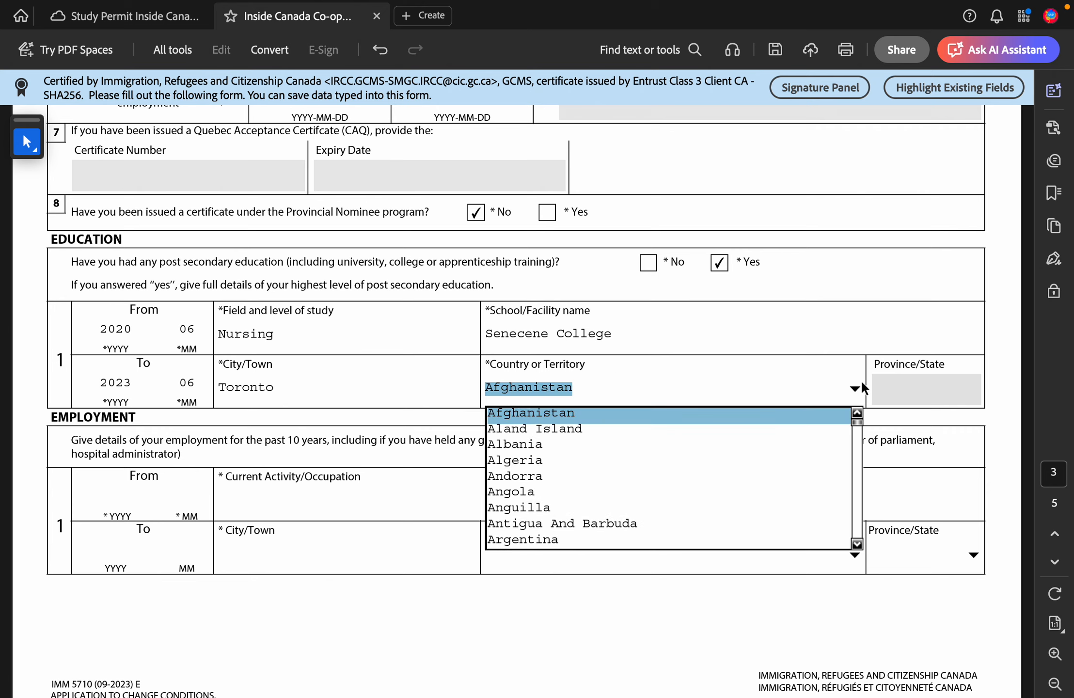
pyautogui.press('c')
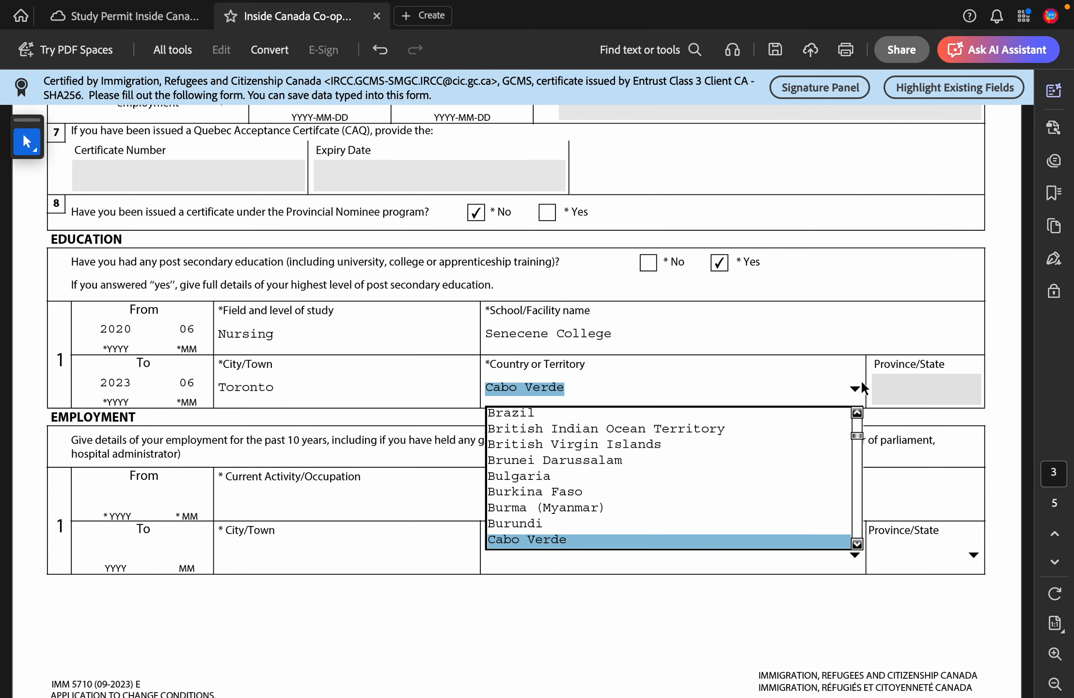
pyautogui.press('Down')
pyautogui.press('Down')
pyautogui.press('Down')
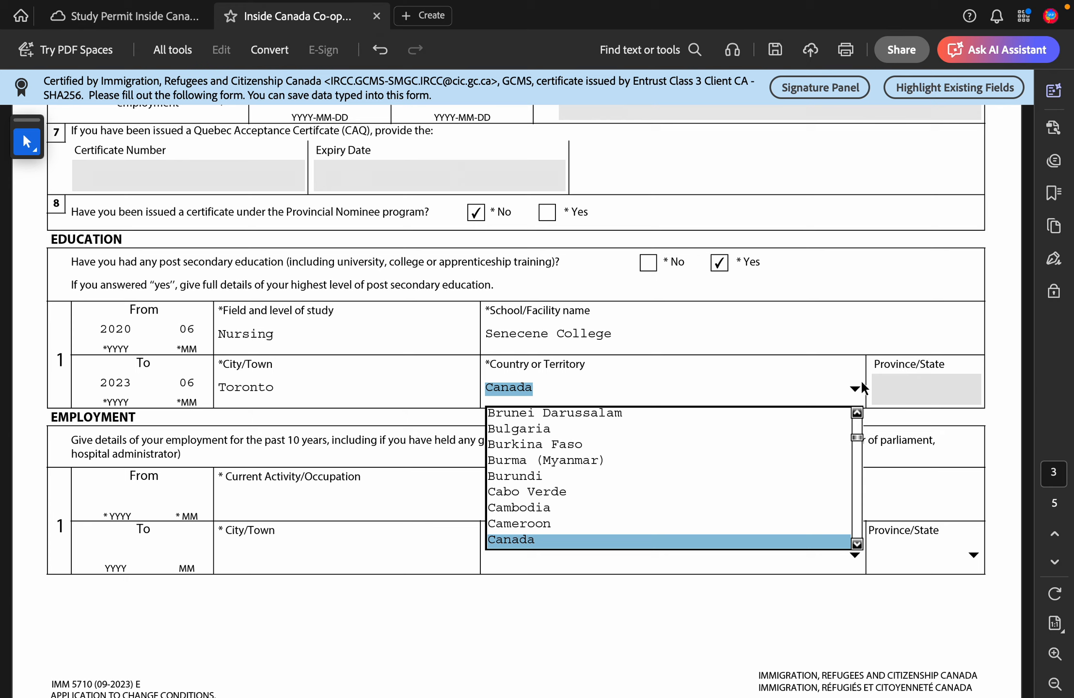
pyautogui.press('Return')
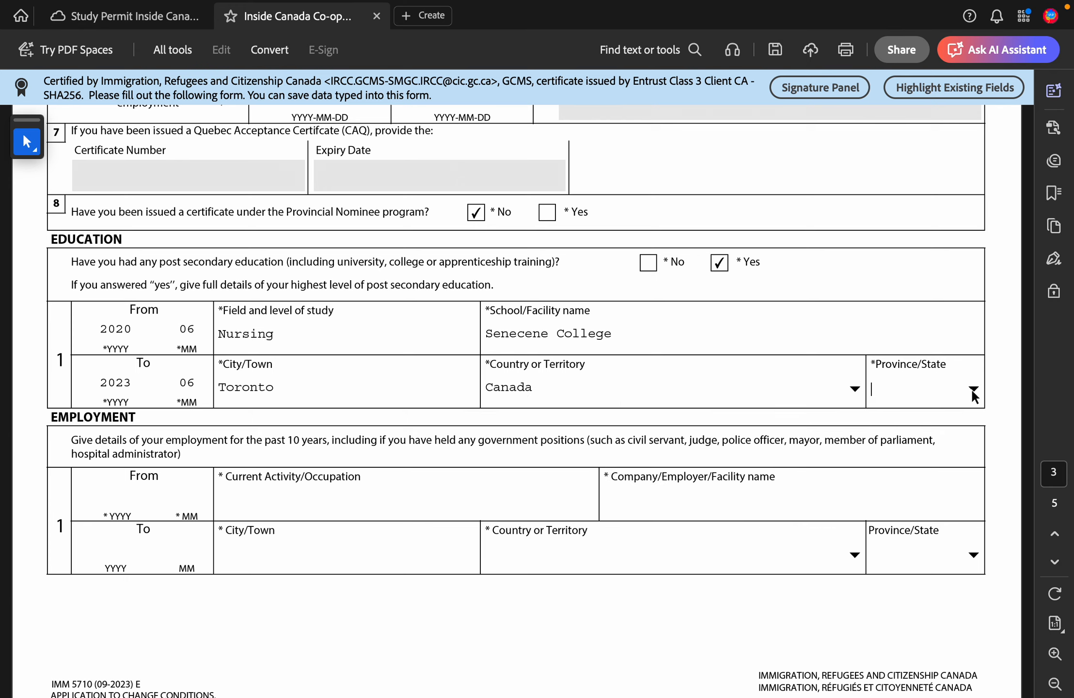
pyautogui.click(979, 387)
pyautogui.press('o')
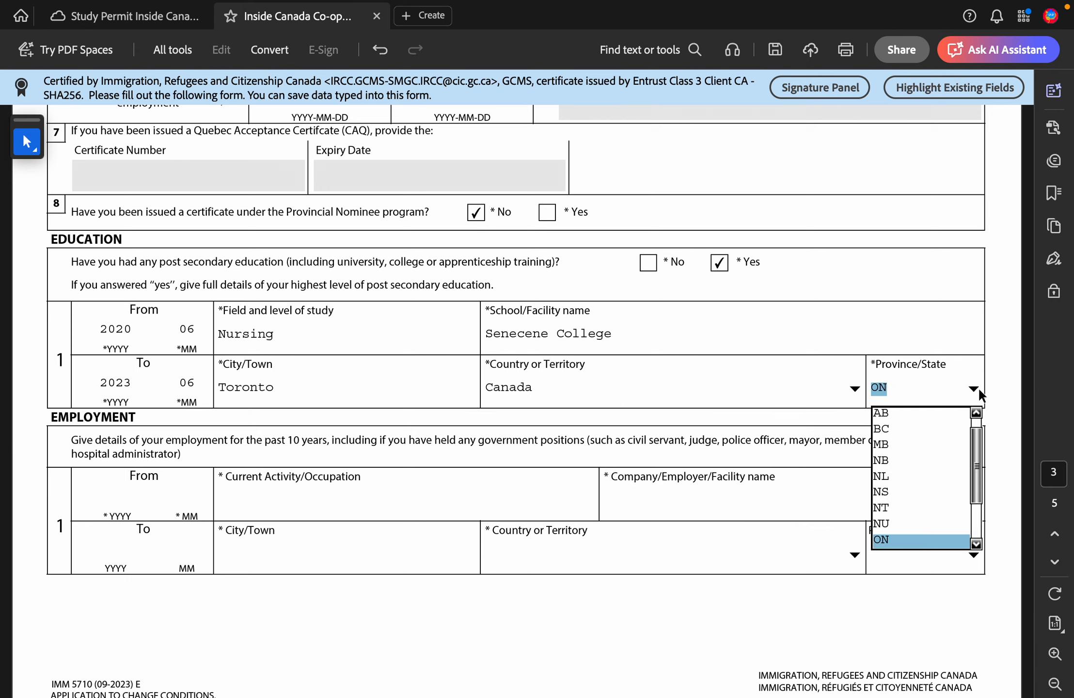
pyautogui.press('Return')
pyautogui.scroll(-3, 621, 461)
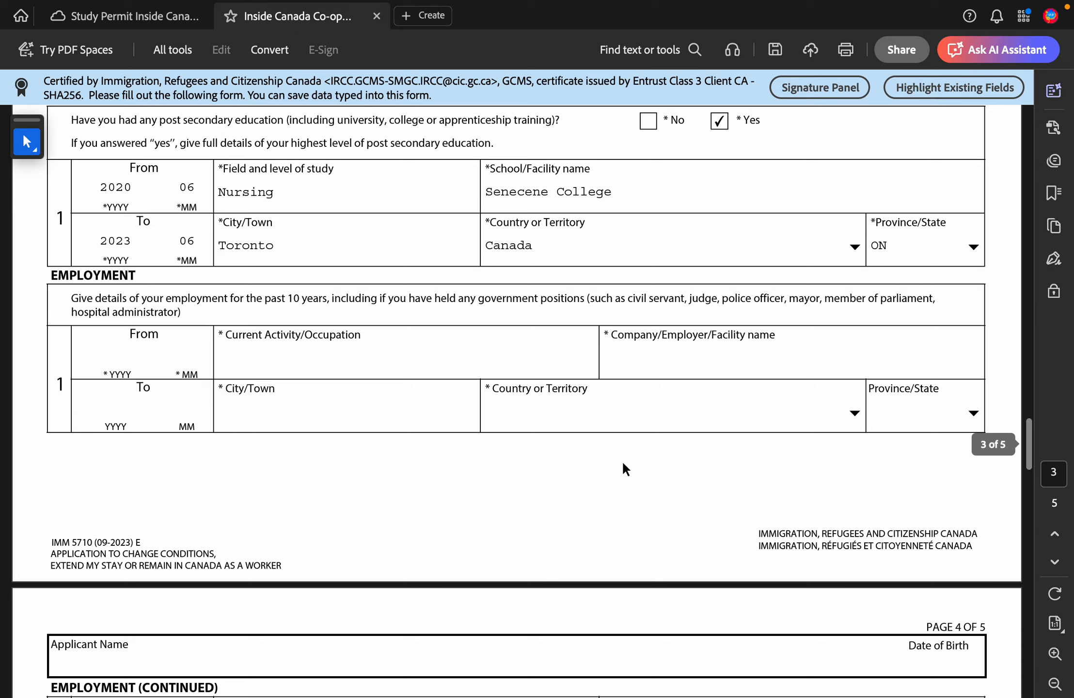
# Step: Enter Receptionist as the occupation, with dates 2021 05 to 2023 07
pyautogui.scroll(-1, 621, 460)
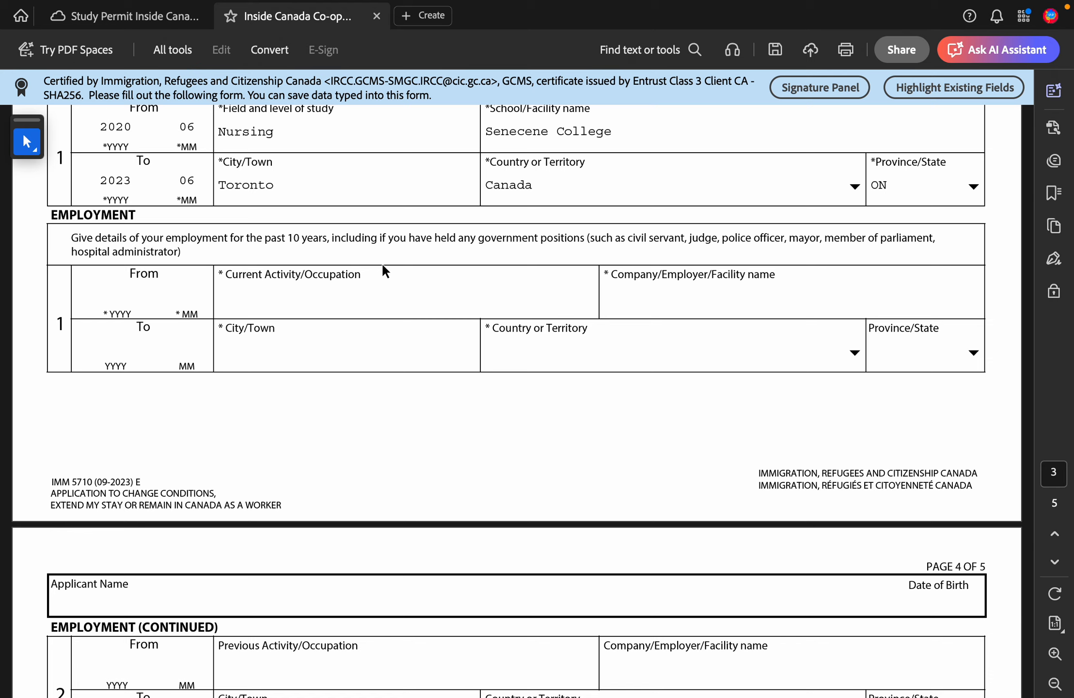
pyautogui.click(347, 297)
pyautogui.write('Receptionst')
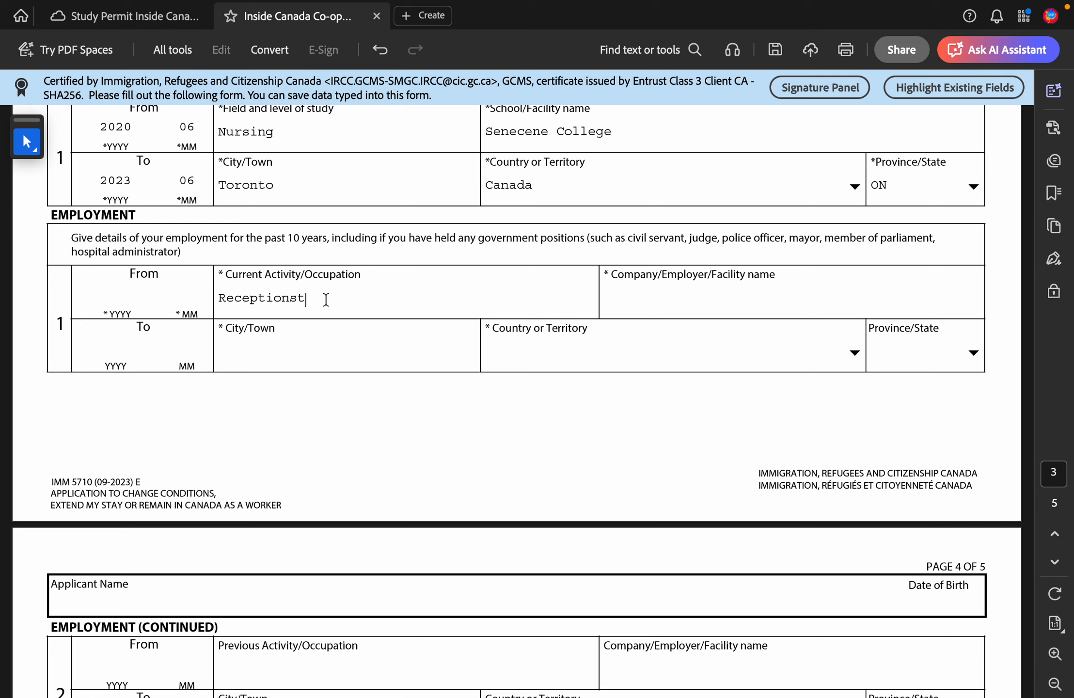
pyautogui.rightClick(283, 297)
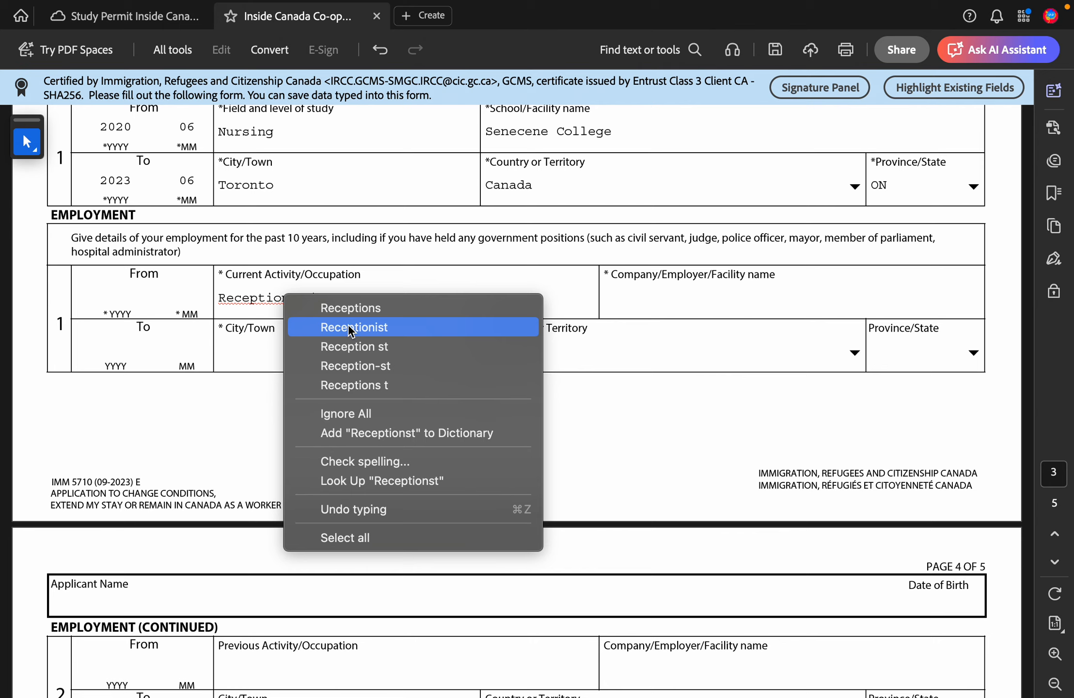
pyautogui.click(351, 329)
pyautogui.click(139, 302)
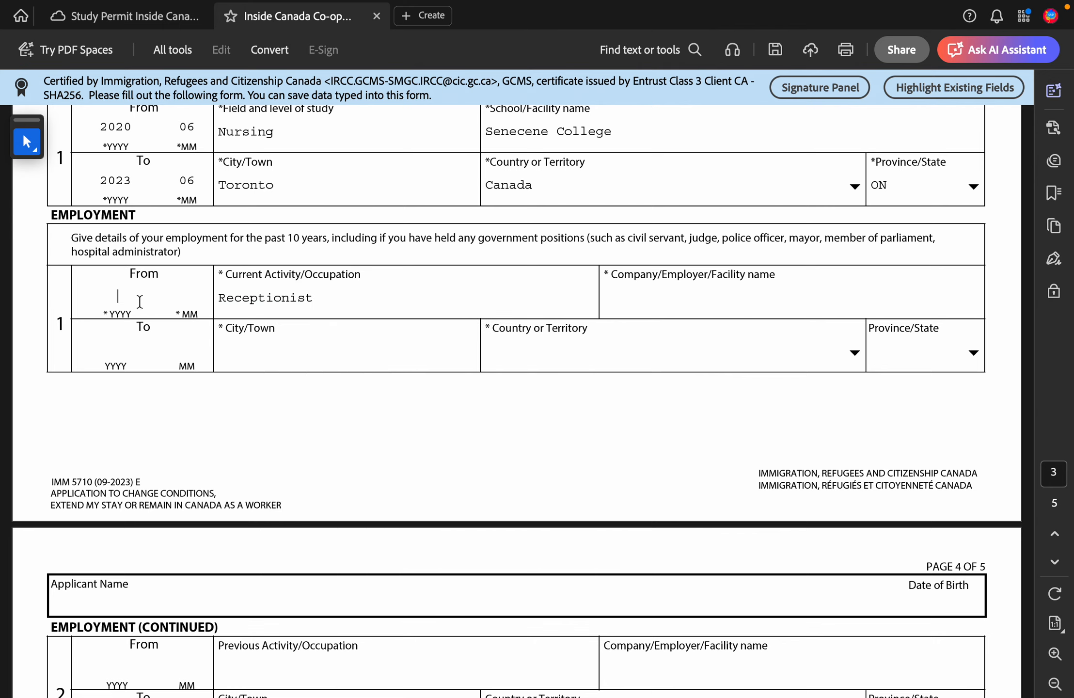
pyautogui.write('202105202')
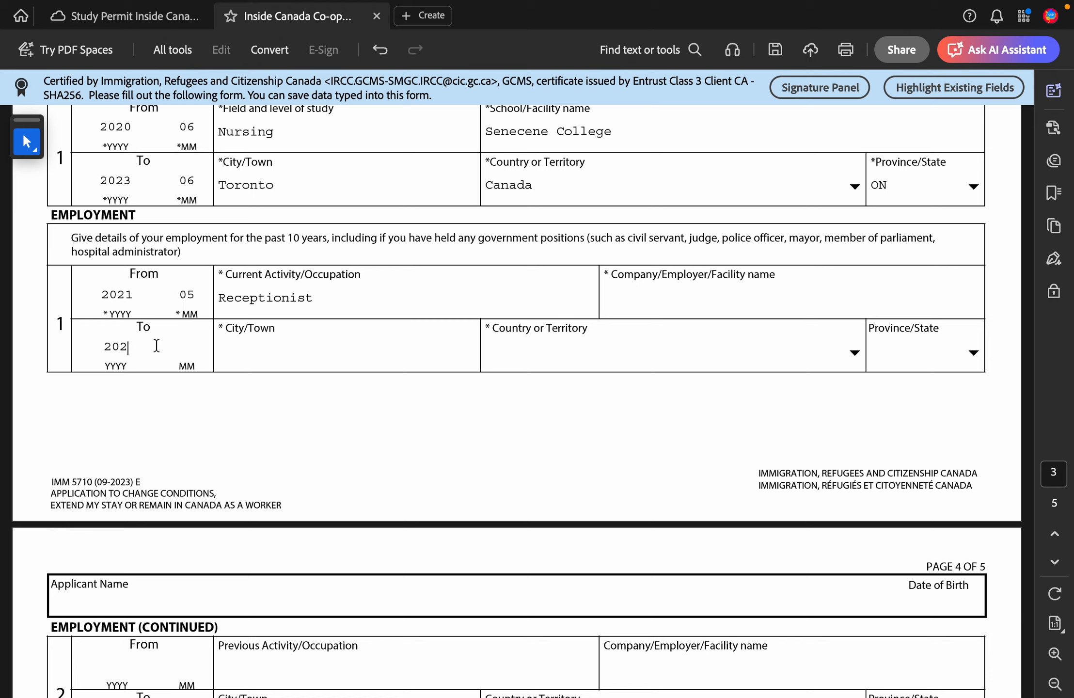
pyautogui.write('307')
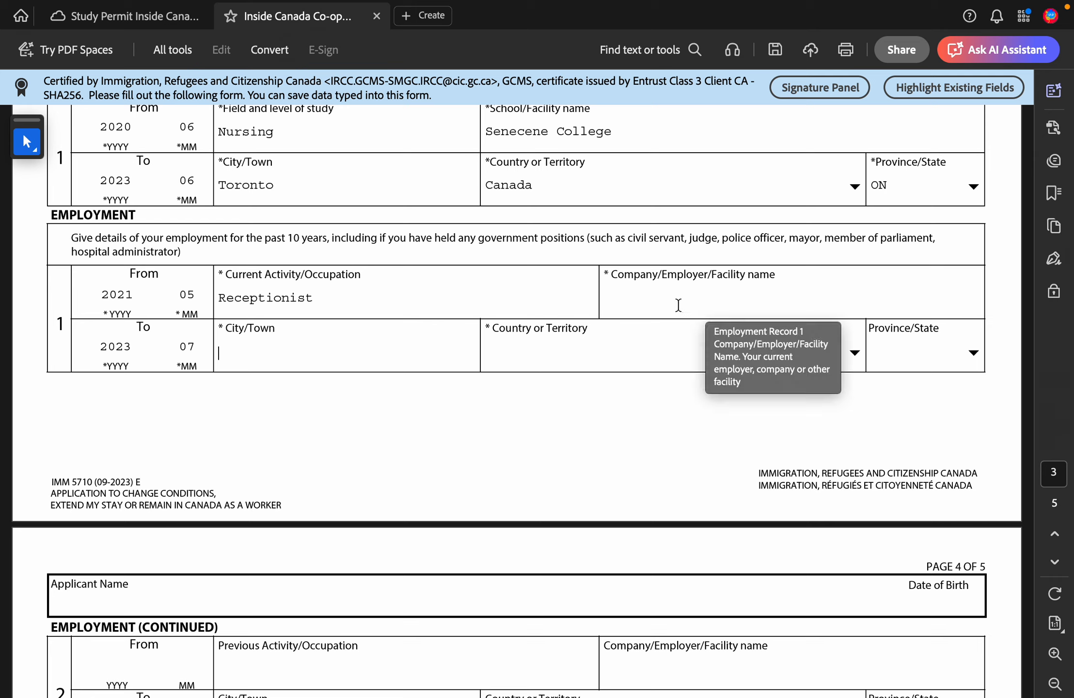
# Step: Scroll down past Employment (Continued) to page 4's Background Information questions
pyautogui.scroll(-7, 678, 305)
pyautogui.scroll(4, 678, 305)
pyautogui.scroll(-1, 678, 305)
pyautogui.scroll(-4, 678, 306)
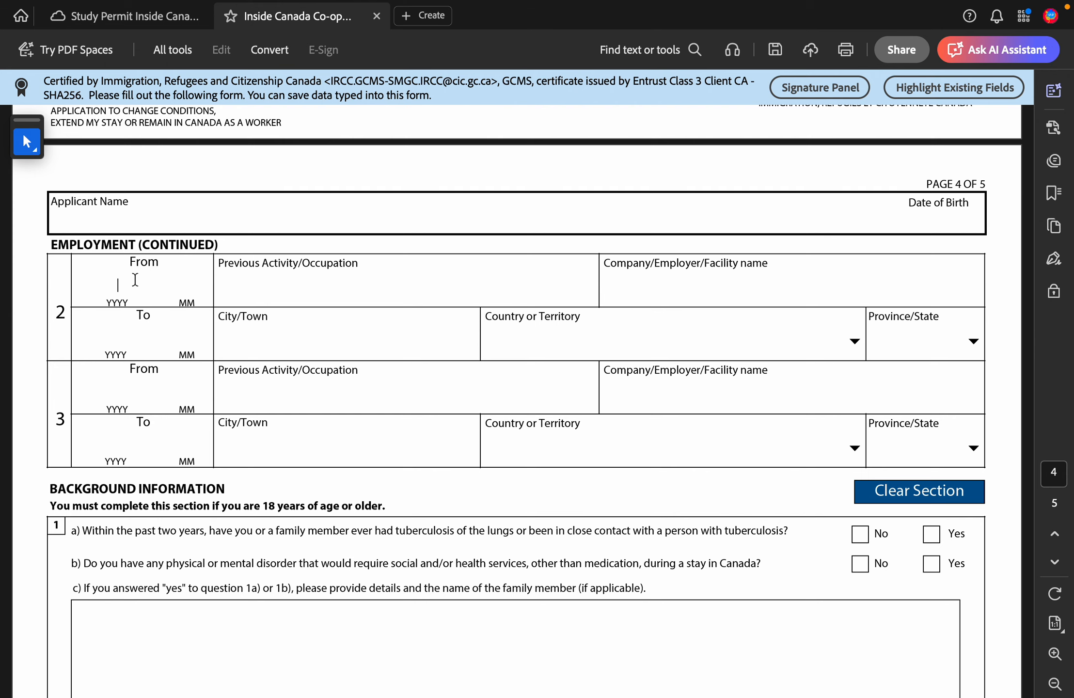
pyautogui.scroll(-3, 280, 278)
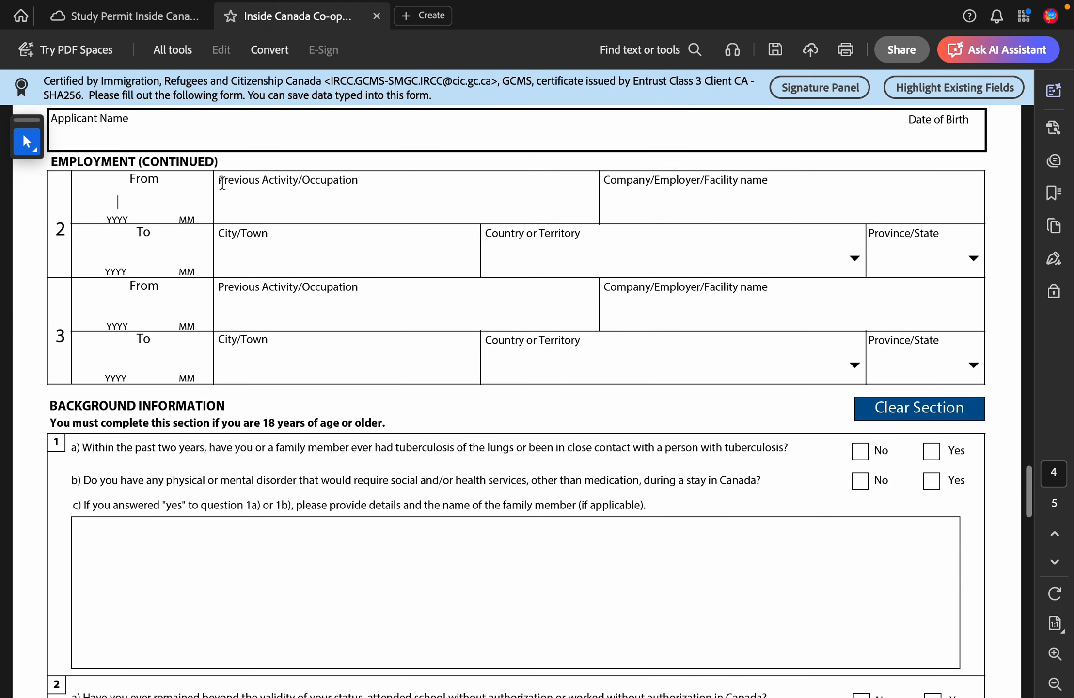
pyautogui.scroll(-3, 232, 252)
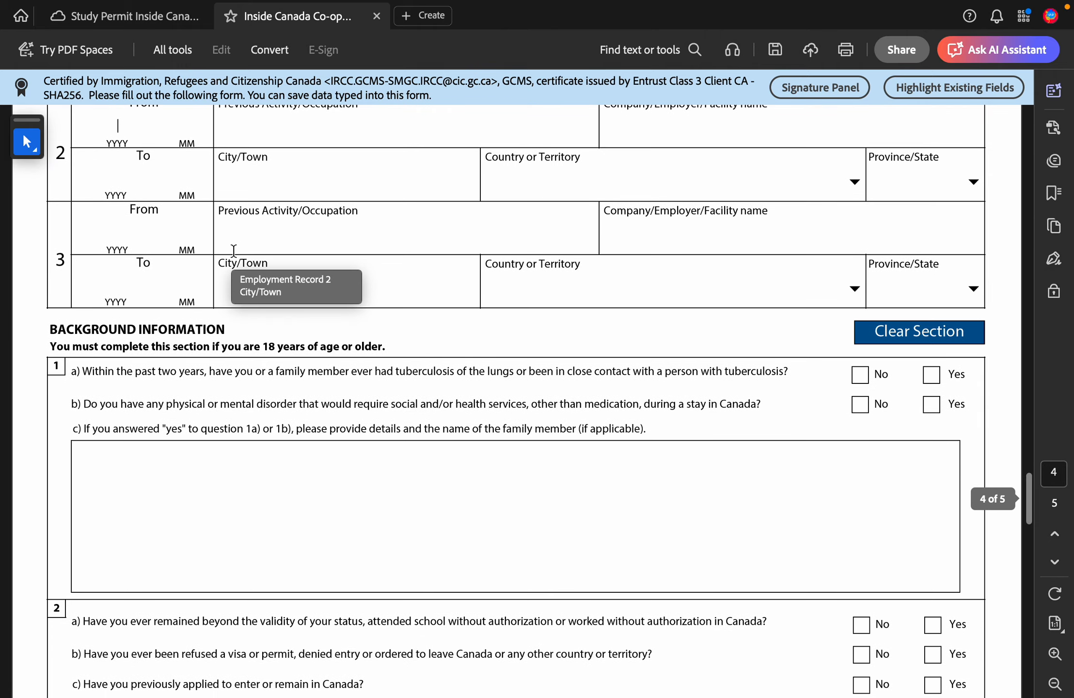
pyautogui.scroll(-7, 200, 333)
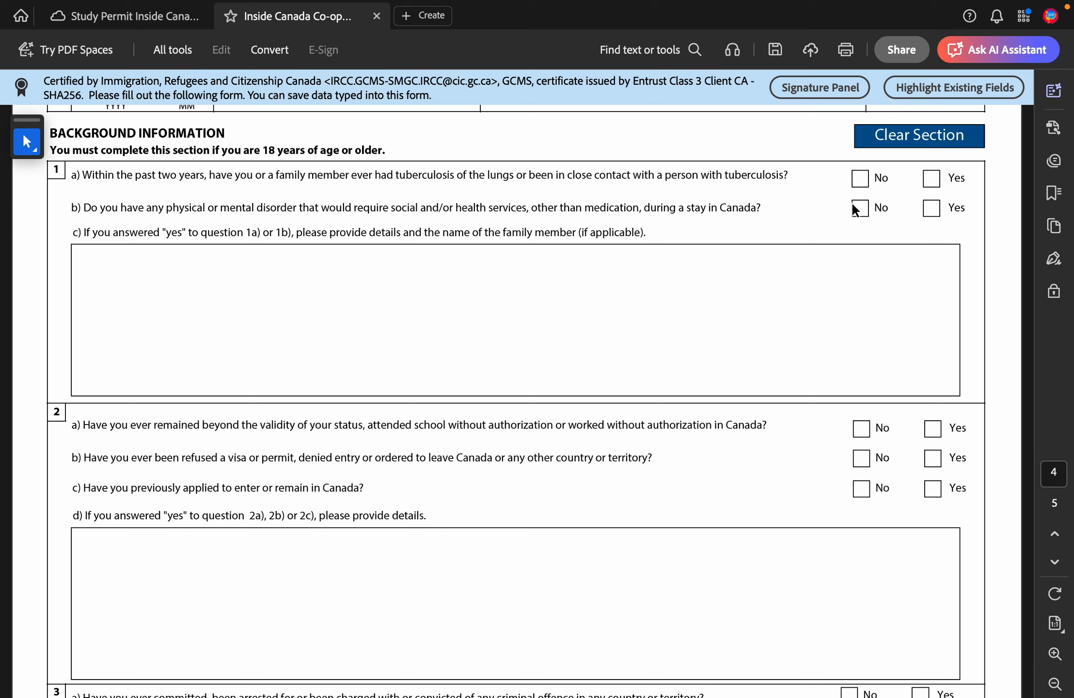
# Step: Answer No to the tuberculosis question 1a and the disorders question 1b
pyautogui.click(860, 179)
pyautogui.click(861, 179)
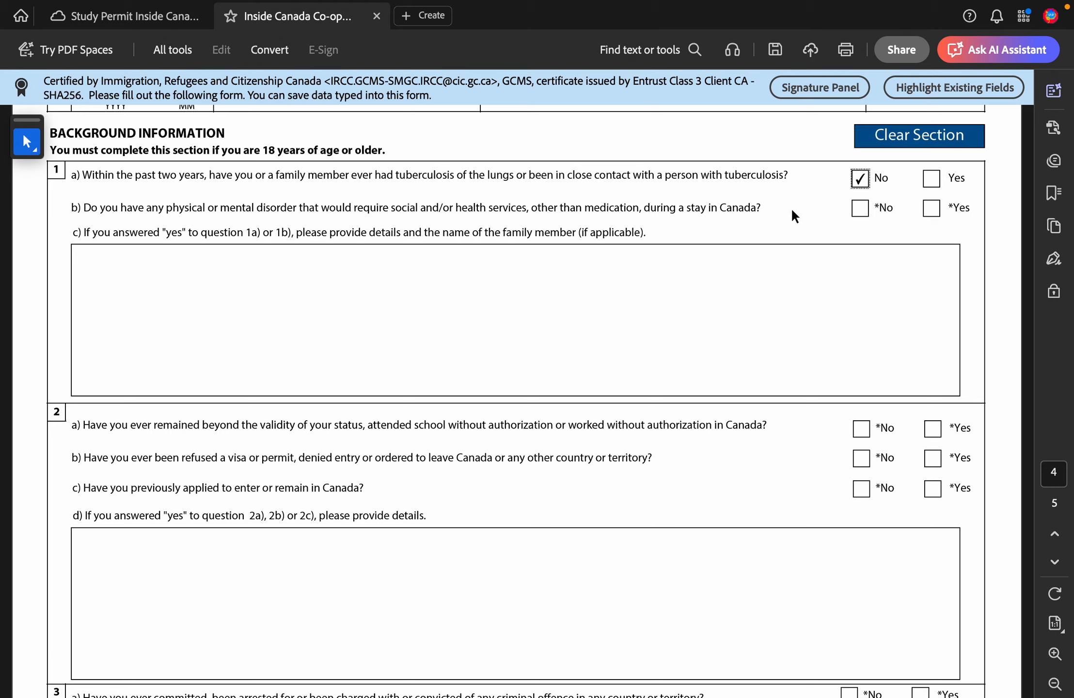
pyautogui.click(859, 208)
# Step: Answer No to questions 2a (overstaying), 2b (refusals) and 2c
pyautogui.scroll(-1, 260, 281)
pyautogui.scroll(-3, 260, 281)
pyautogui.scroll(1, 260, 281)
pyautogui.scroll(-2, 259, 280)
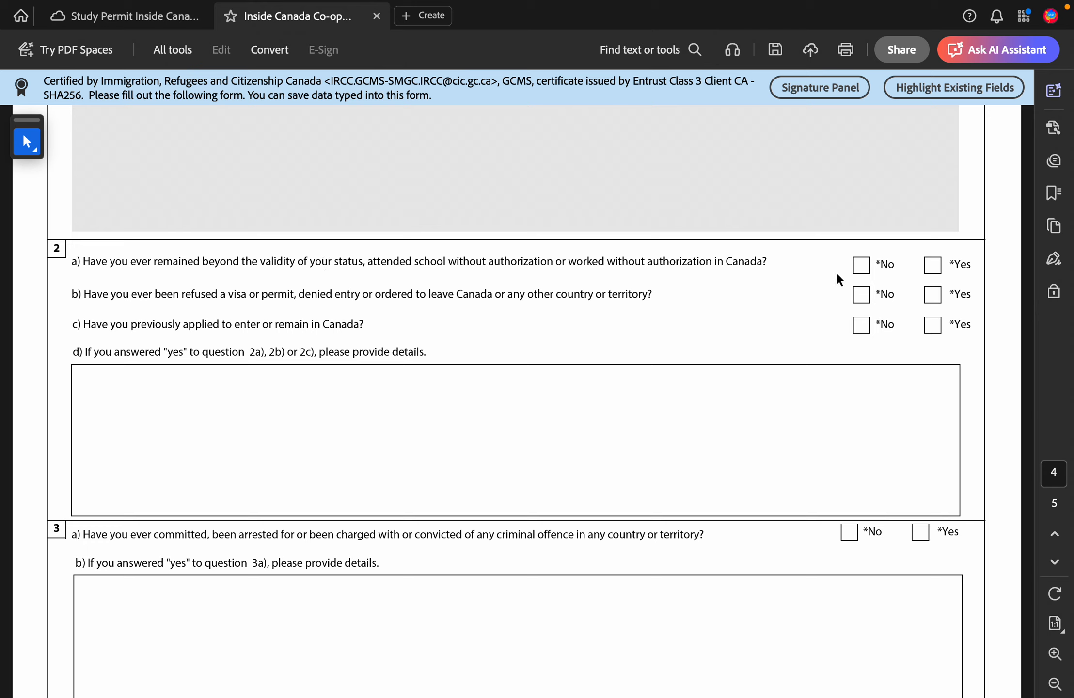
pyautogui.click(860, 266)
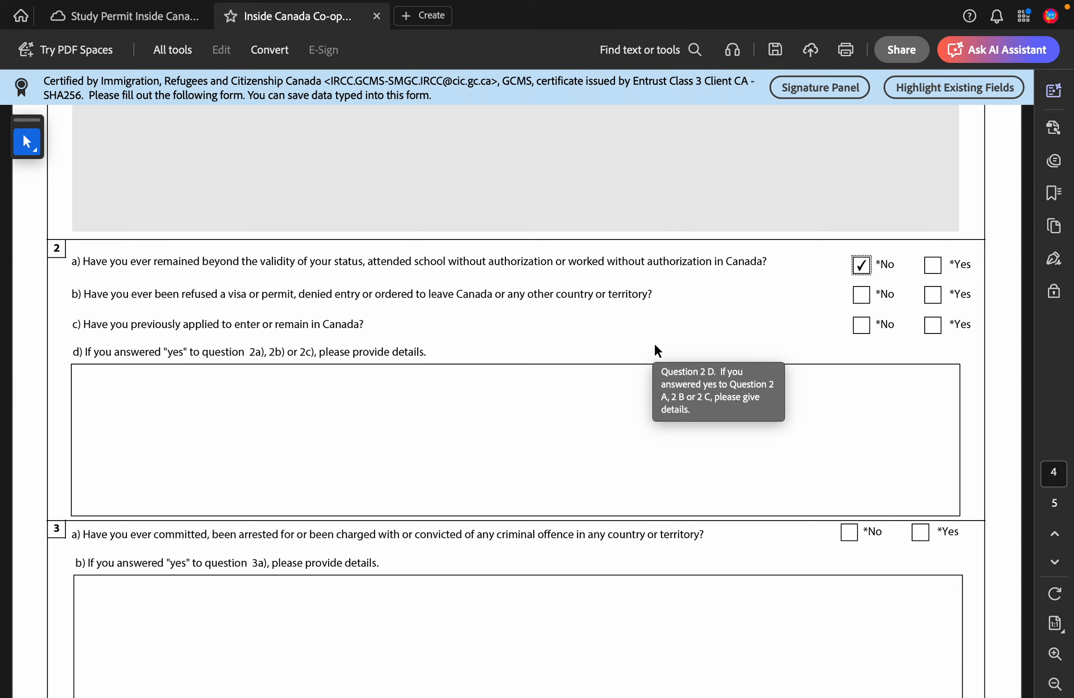
pyautogui.click(861, 296)
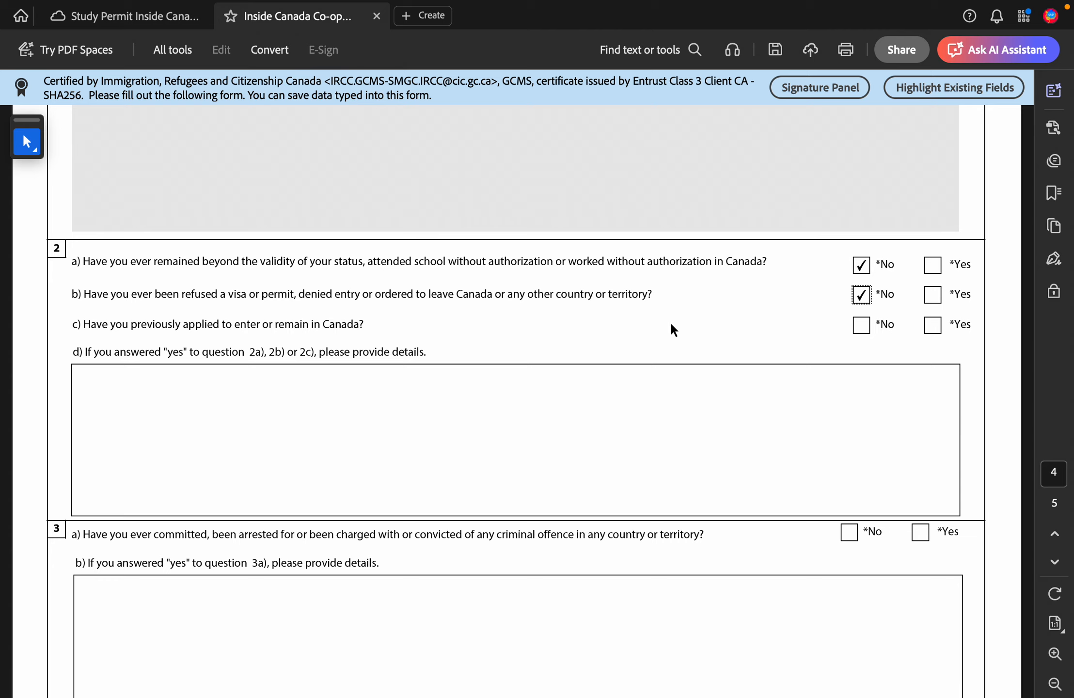
pyautogui.click(861, 331)
# Step: Change 2c to Yes and enter '2021 I applied a study permit for college after graduate' in 2d
pyautogui.click(934, 326)
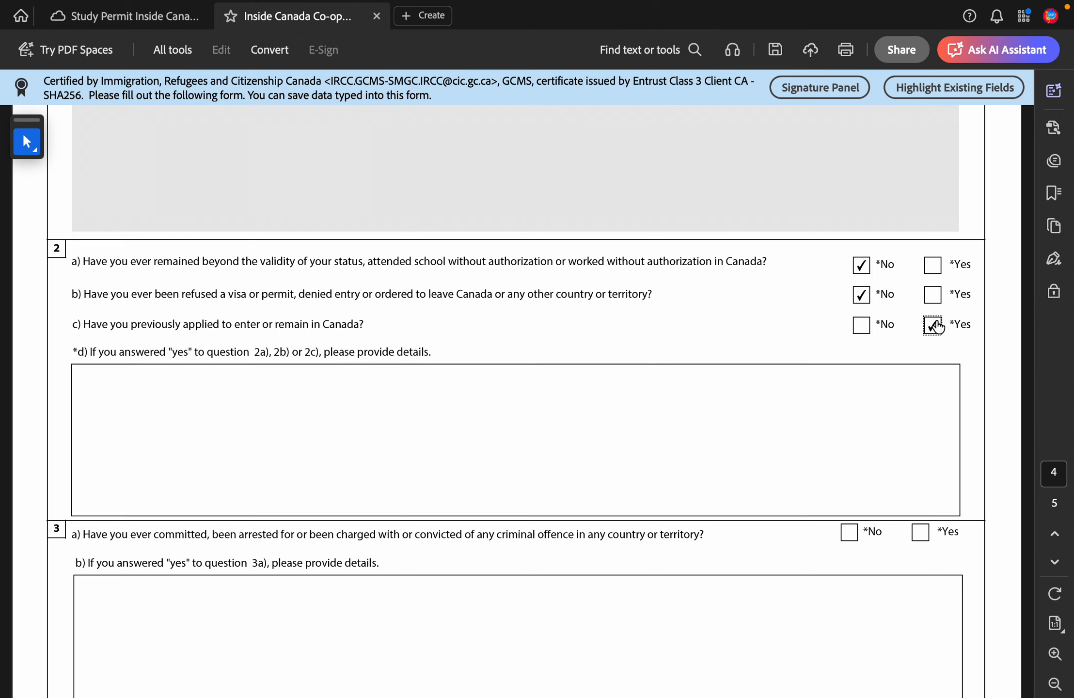
pyautogui.click(584, 413)
pyautogui.write('202')
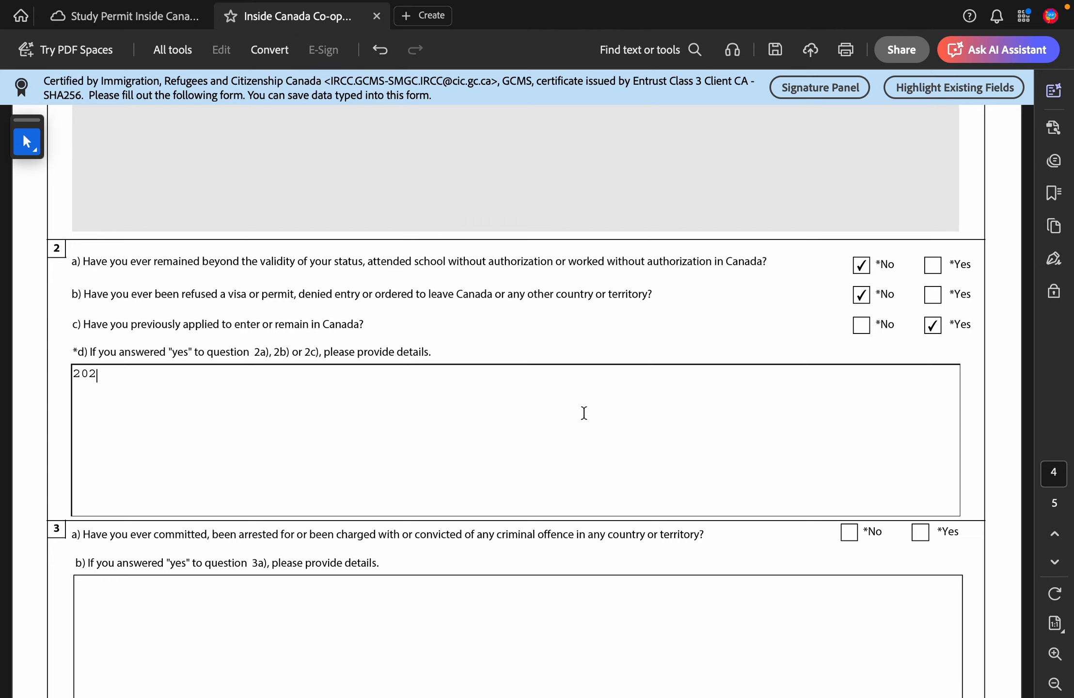
pyautogui.write('1 I applied')
pyautogui.write('a study o')
pyautogui.press('BackSpace')
pyautogui.write('permit for ')
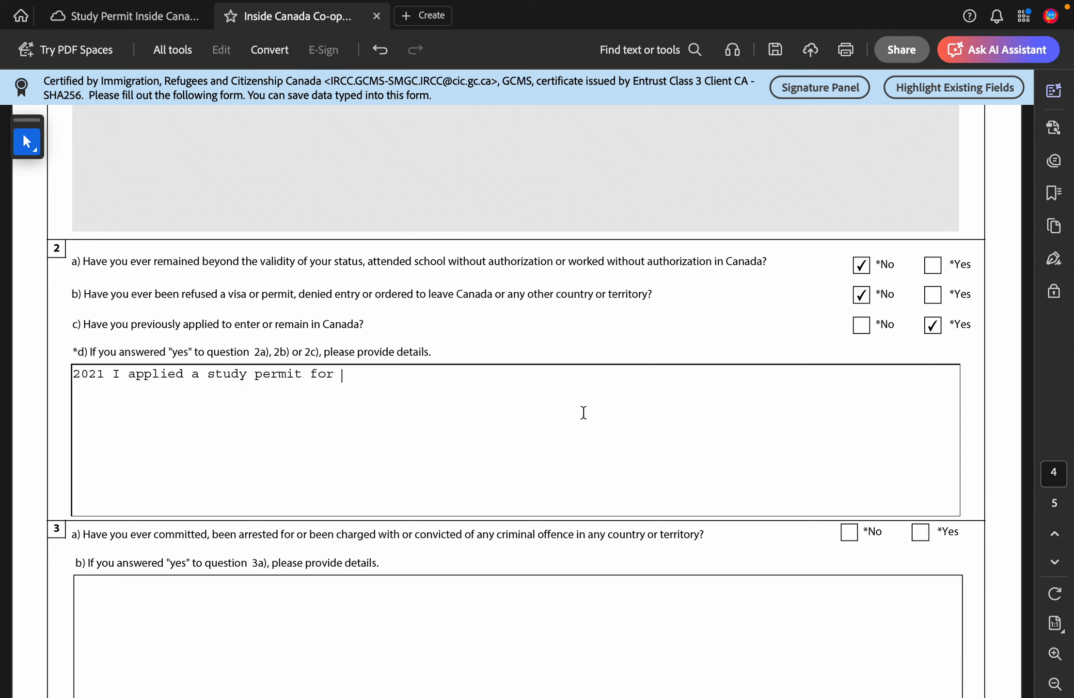
pyautogui.write('college after graduate')
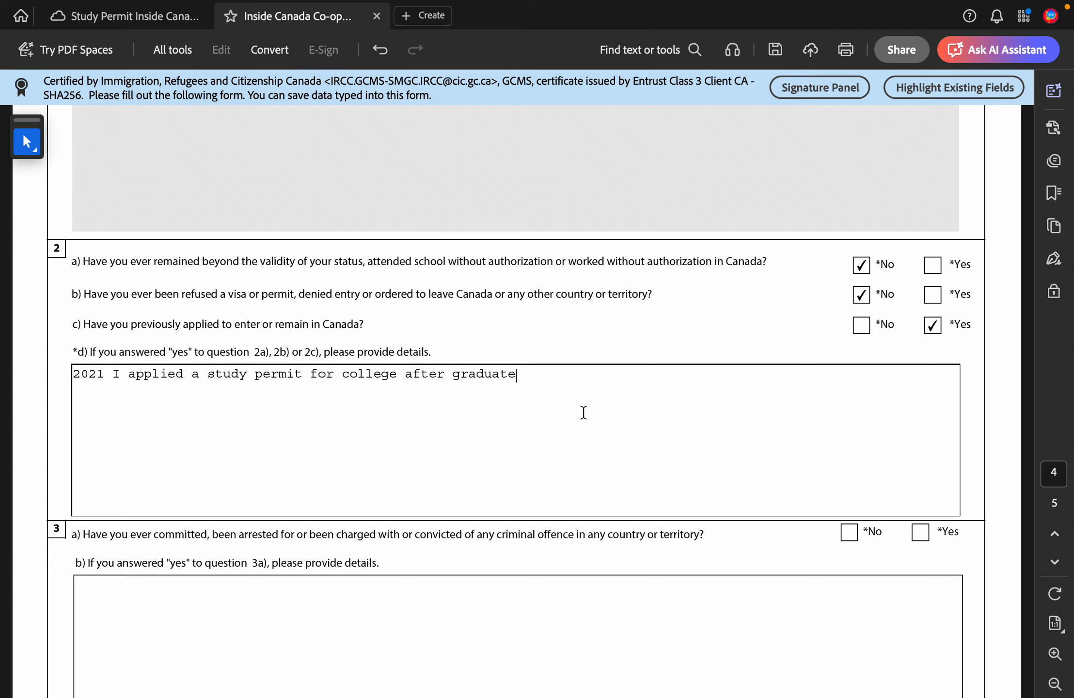
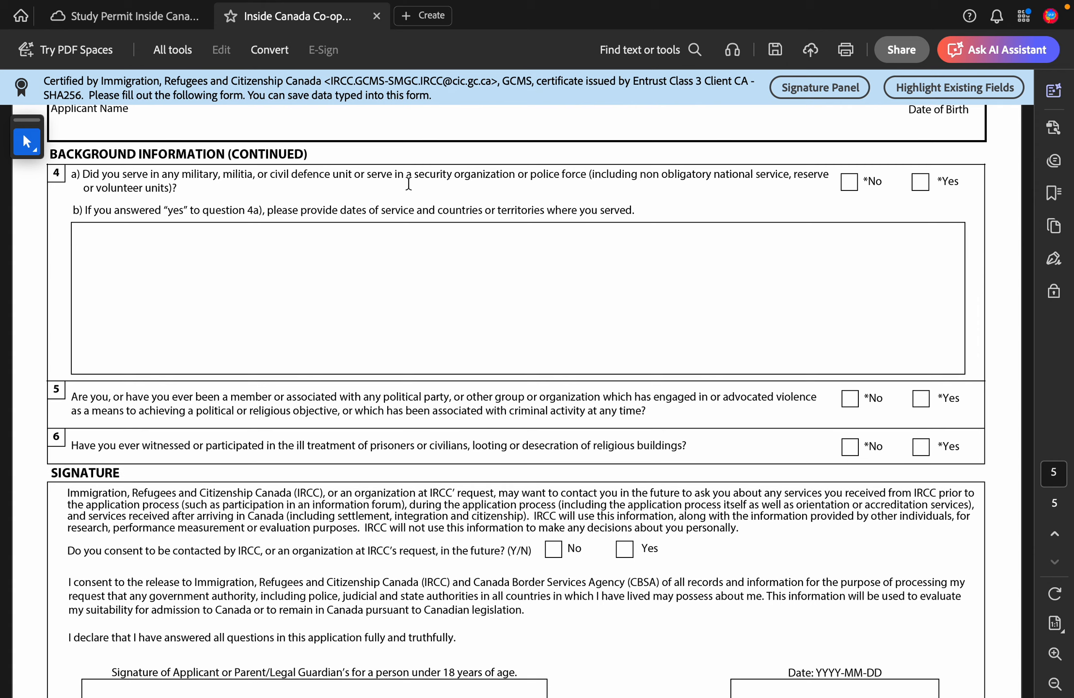
# Step: Answer No to question 4a (military service), question 5 and question 6
pyautogui.click(849, 184)
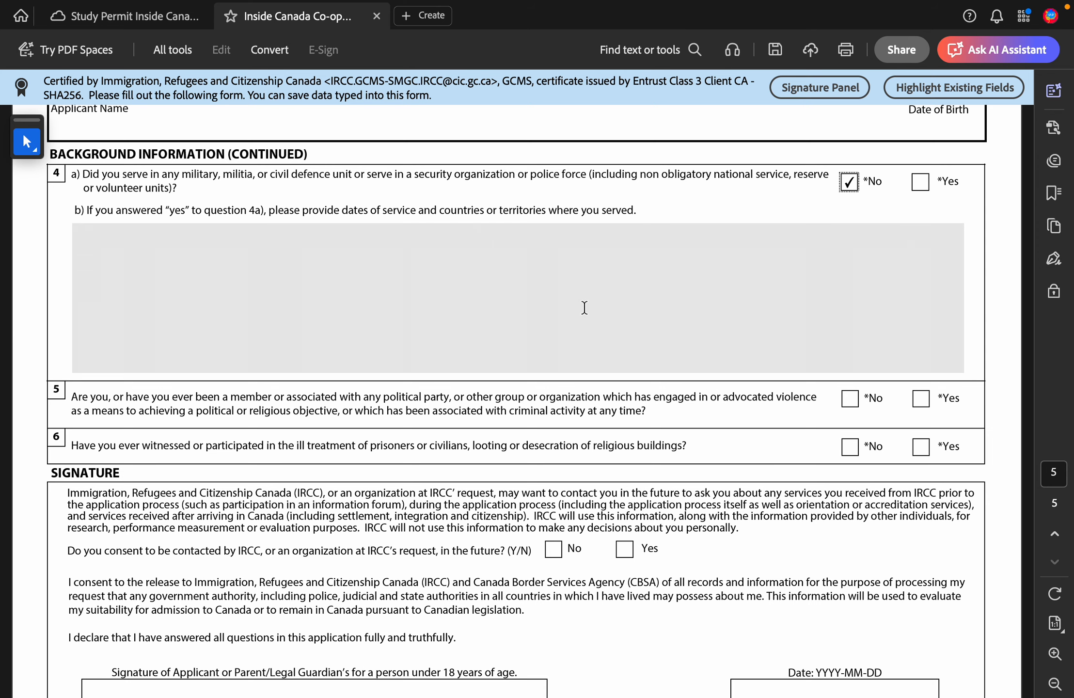
pyautogui.scroll(-3, 584, 308)
pyautogui.scroll(-2, 584, 307)
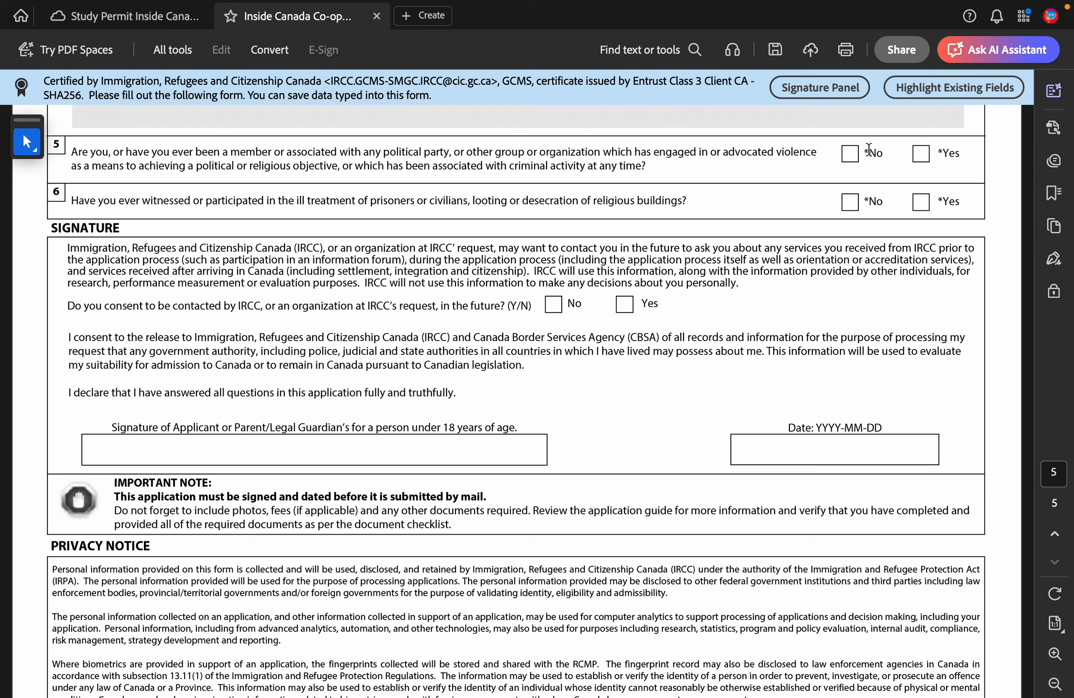
pyautogui.click(851, 156)
pyautogui.click(851, 203)
# Step: Tick Yes to consent to being contacted by IRCC and select the applicant signature field
pyautogui.scroll(-2, 443, 306)
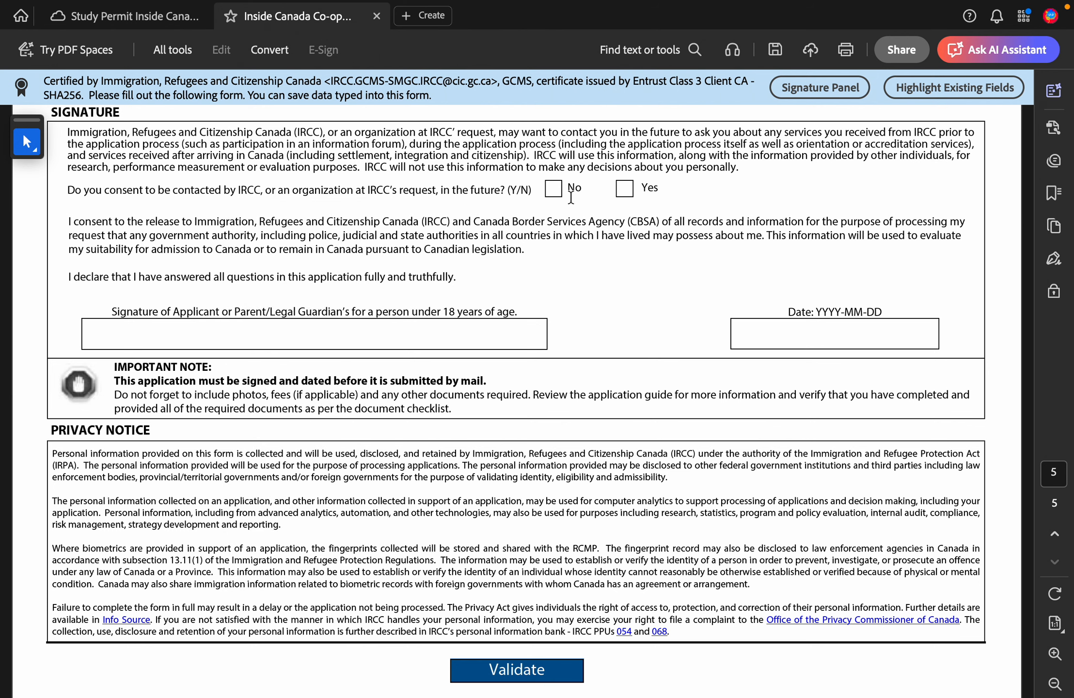
pyautogui.click(624, 190)
pyautogui.click(173, 336)
# Step: Type the applicant's name in the signature field, then erase it, leaving it blank
pyautogui.scroll(5, 431, 316)
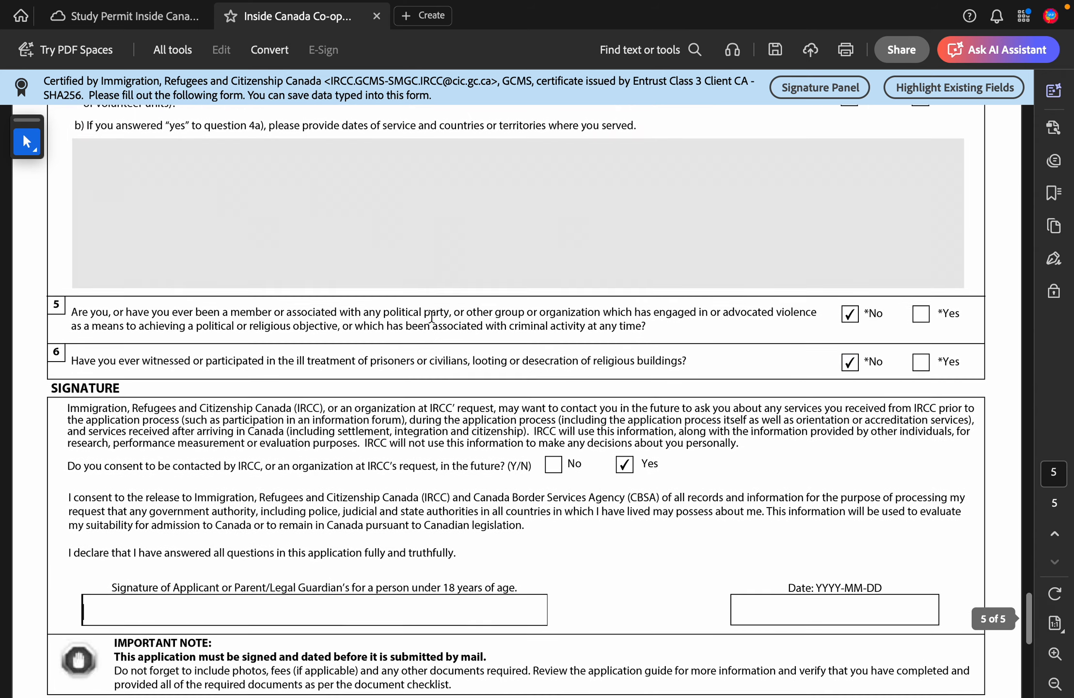
pyautogui.scroll(-3, 405, 352)
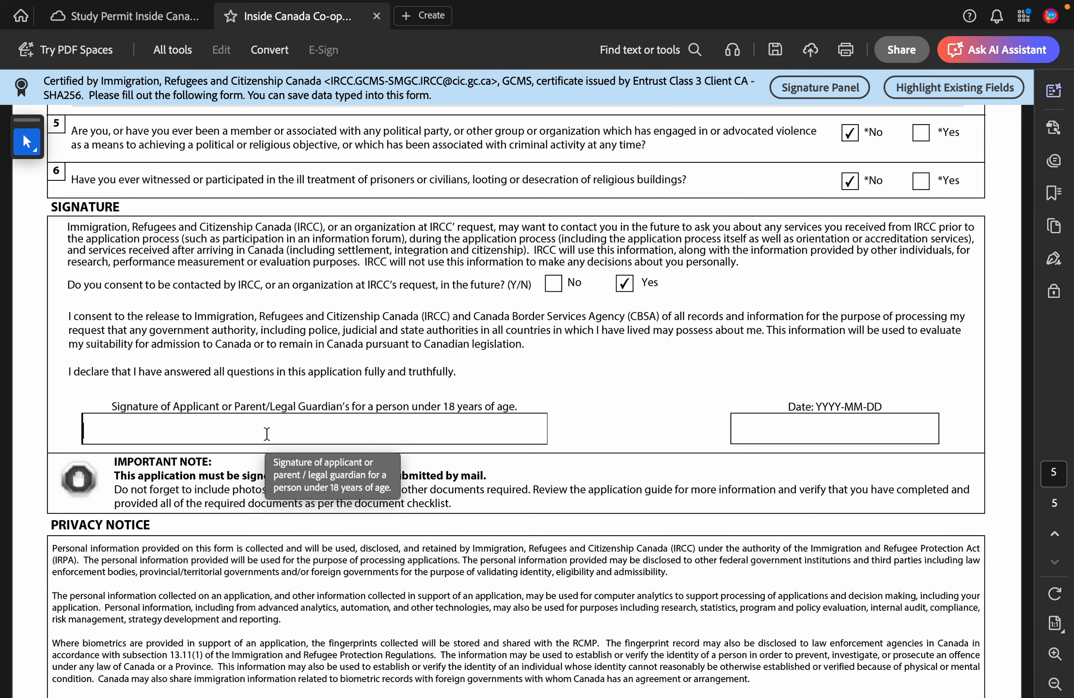
pyautogui.write('Hong')
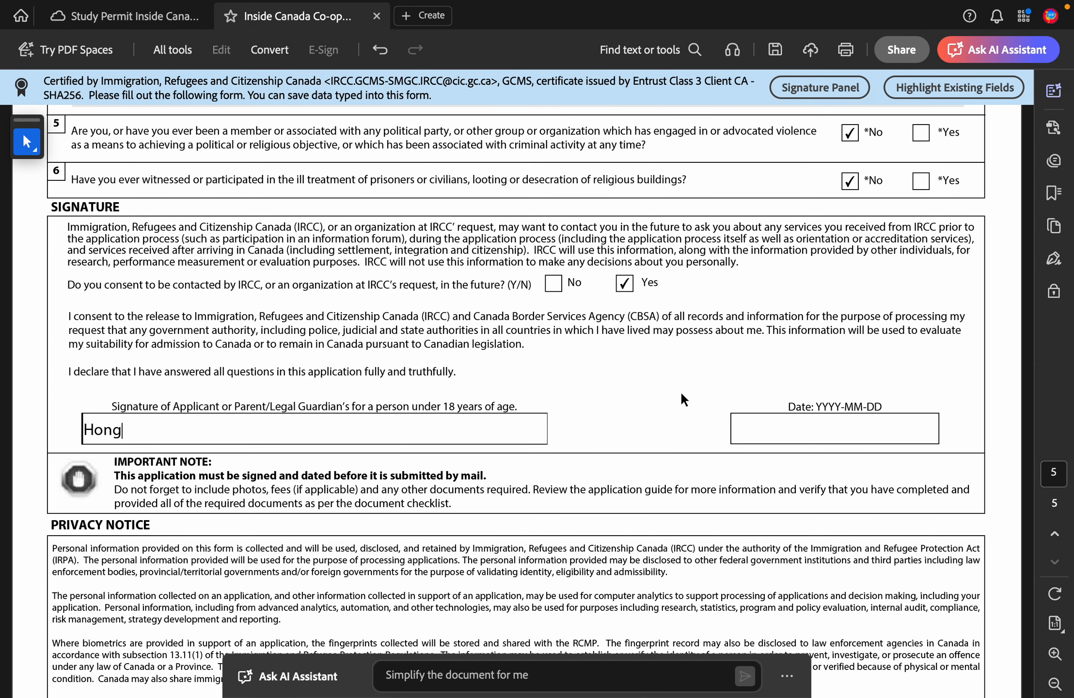
pyautogui.press('BackSpace')
pyautogui.press('BackSpace')
pyautogui.press('BackSpace')
pyautogui.press('BackSpace')
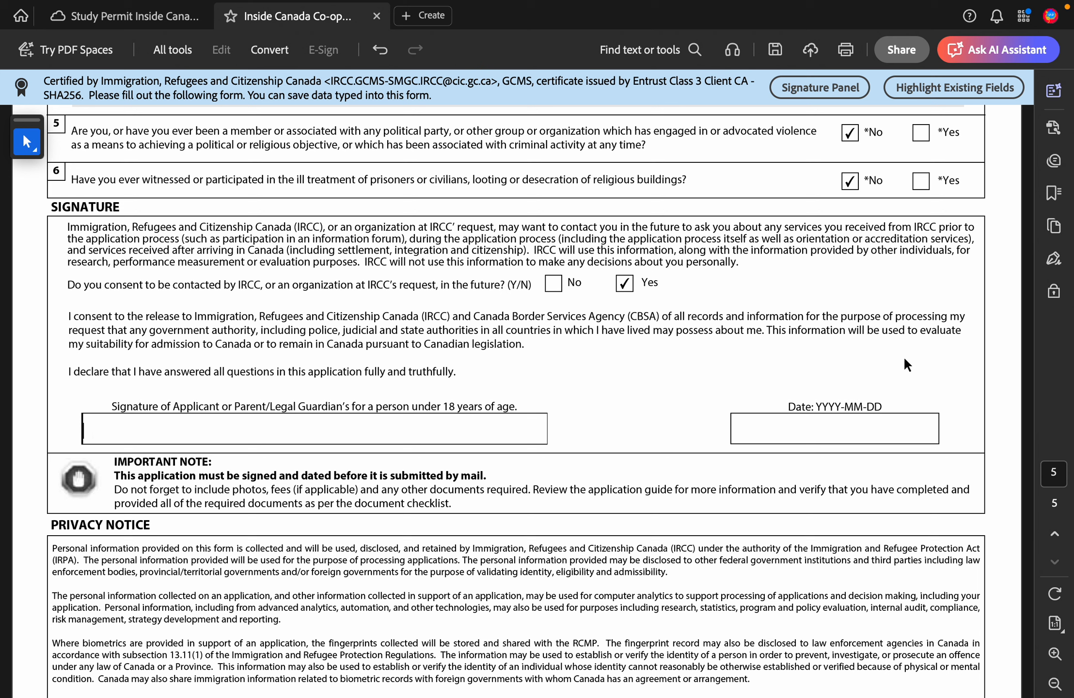
# Step: Enter 2025-12-21 as the signature date
pyautogui.click(827, 428)
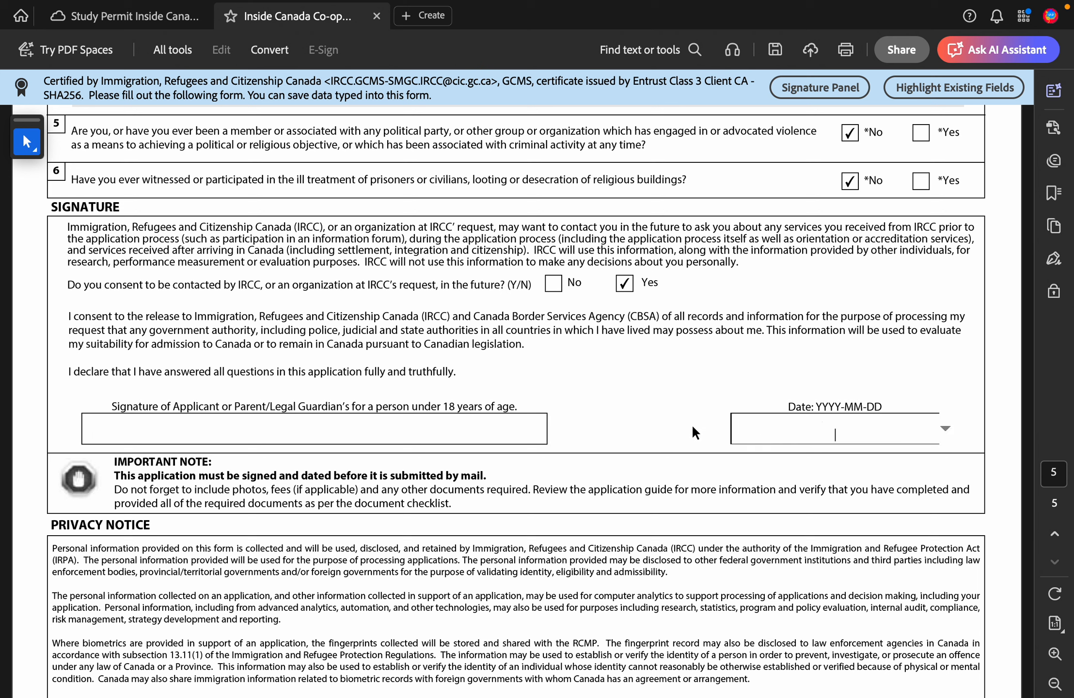
pyautogui.write('2025-12-21')
pyautogui.scroll(-5, 693, 427)
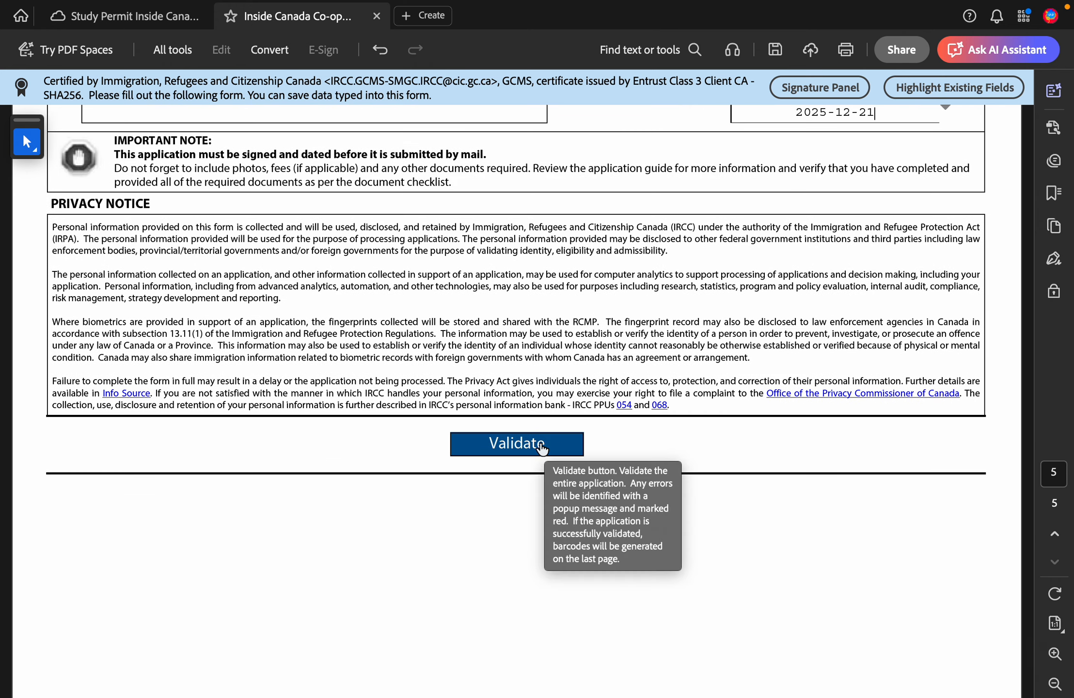
# Step: Validate the form and dismiss the missing family name and date format alerts
pyautogui.scroll(-2, 442, 435)
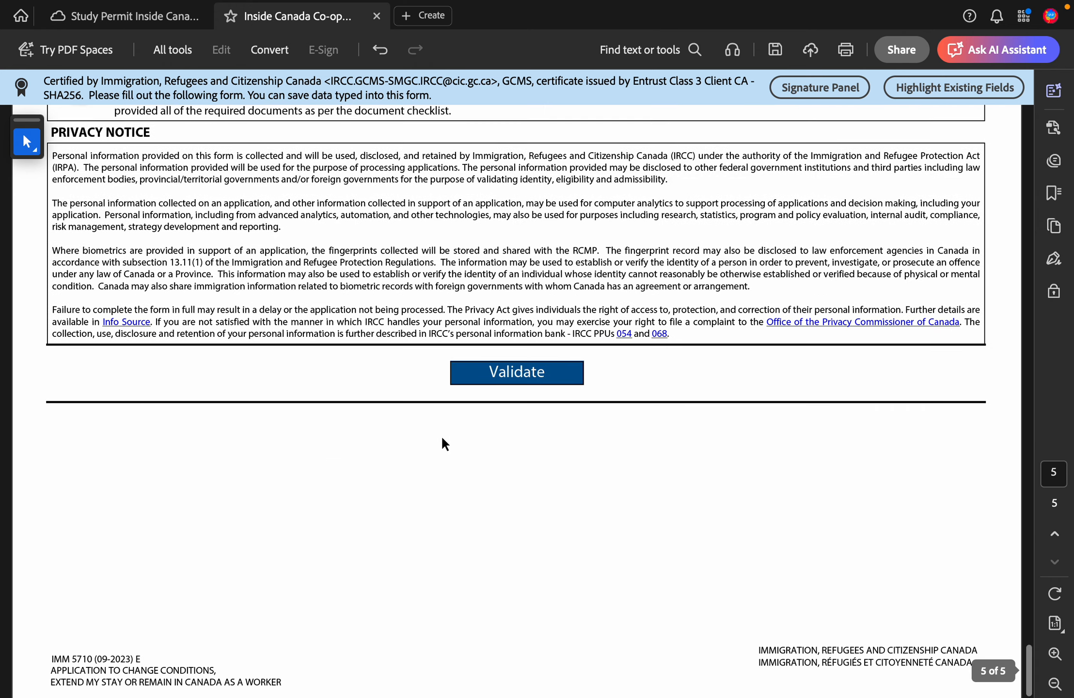
pyautogui.click(477, 382)
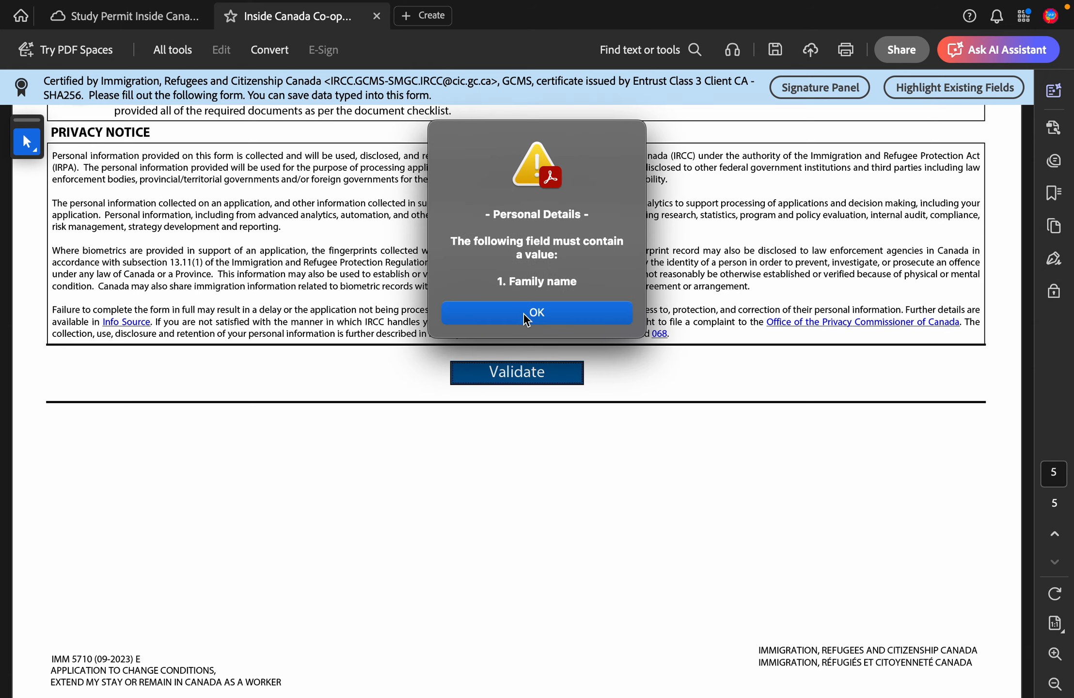
pyautogui.click(524, 314)
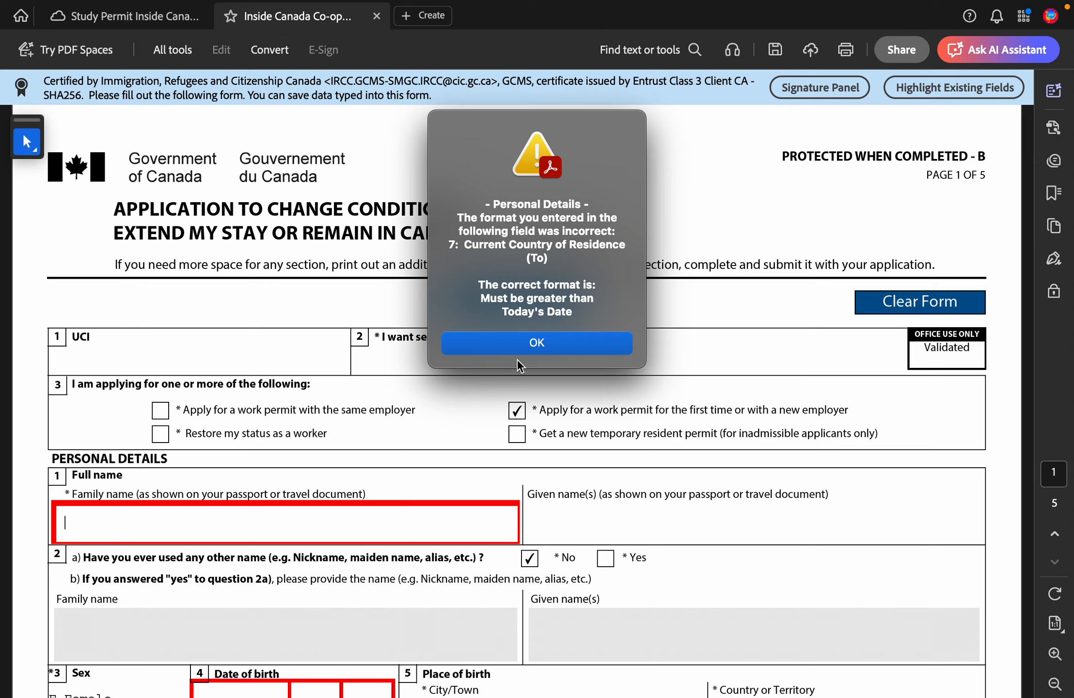
pyautogui.click(514, 344)
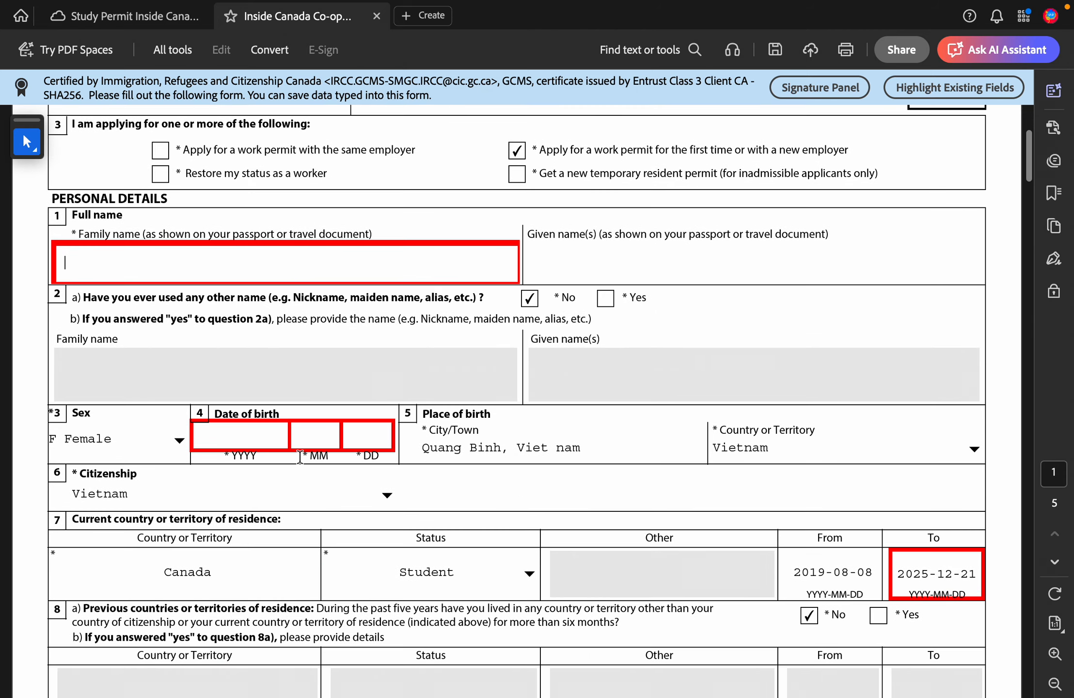
# Step: Review the red-flagged required fields, then switch to the Study Permit document
pyautogui.scroll(-10, 266, 371)
pyautogui.scroll(-10, 298, 454)
pyautogui.scroll(7, 299, 455)
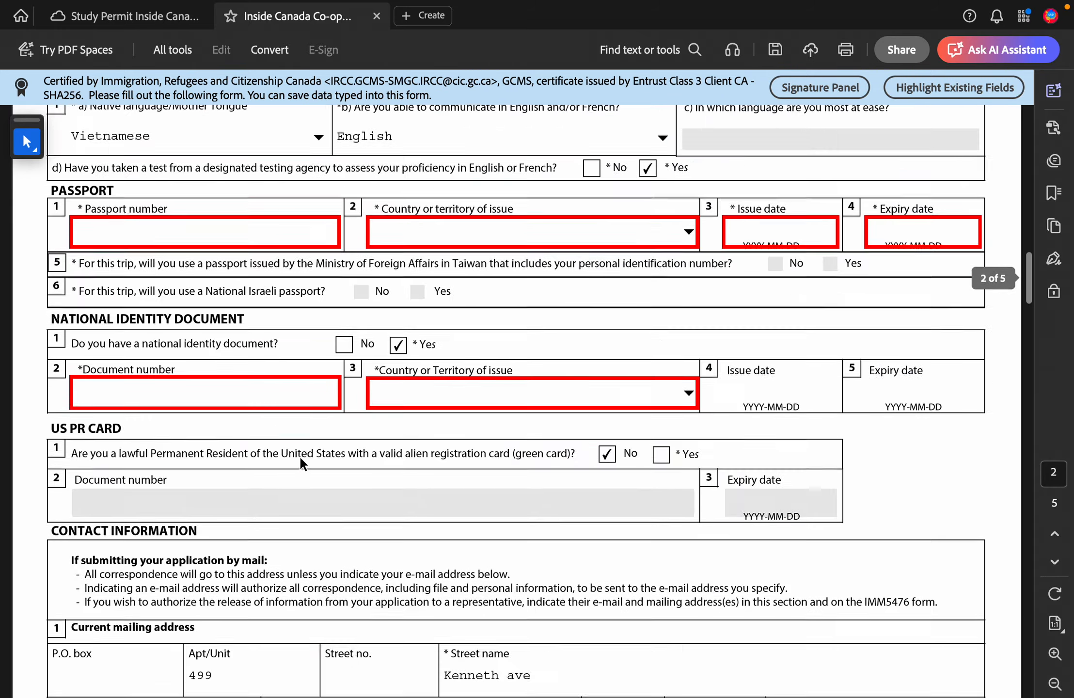
pyautogui.scroll(-15, 648, 505)
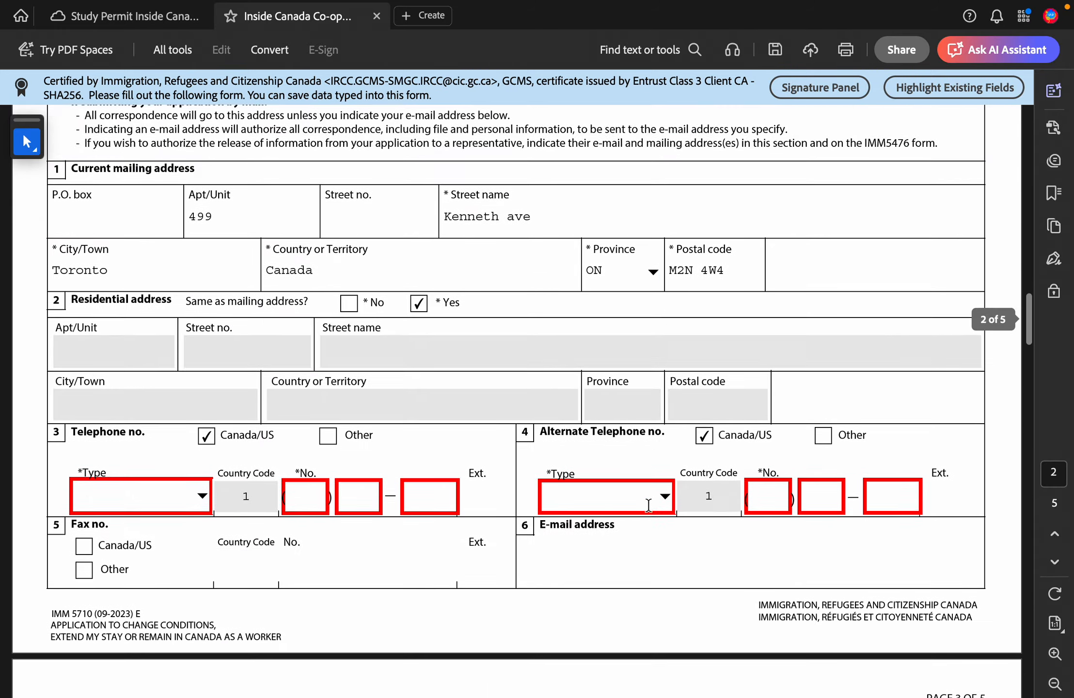
pyautogui.scroll(-20, 649, 505)
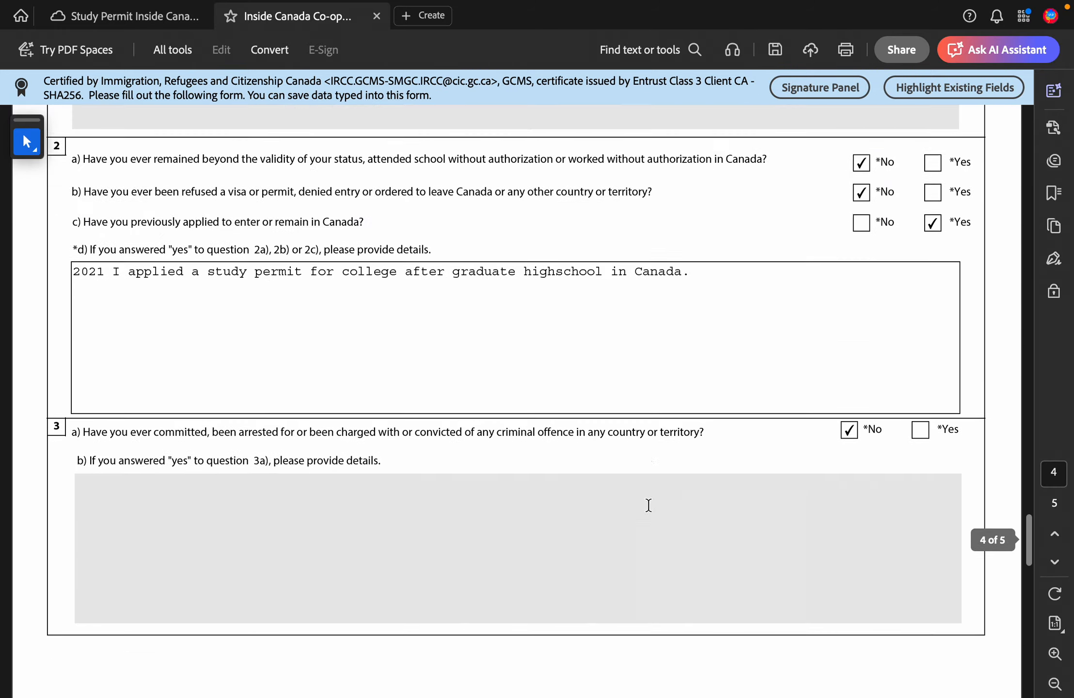
pyautogui.scroll(-5, 648, 505)
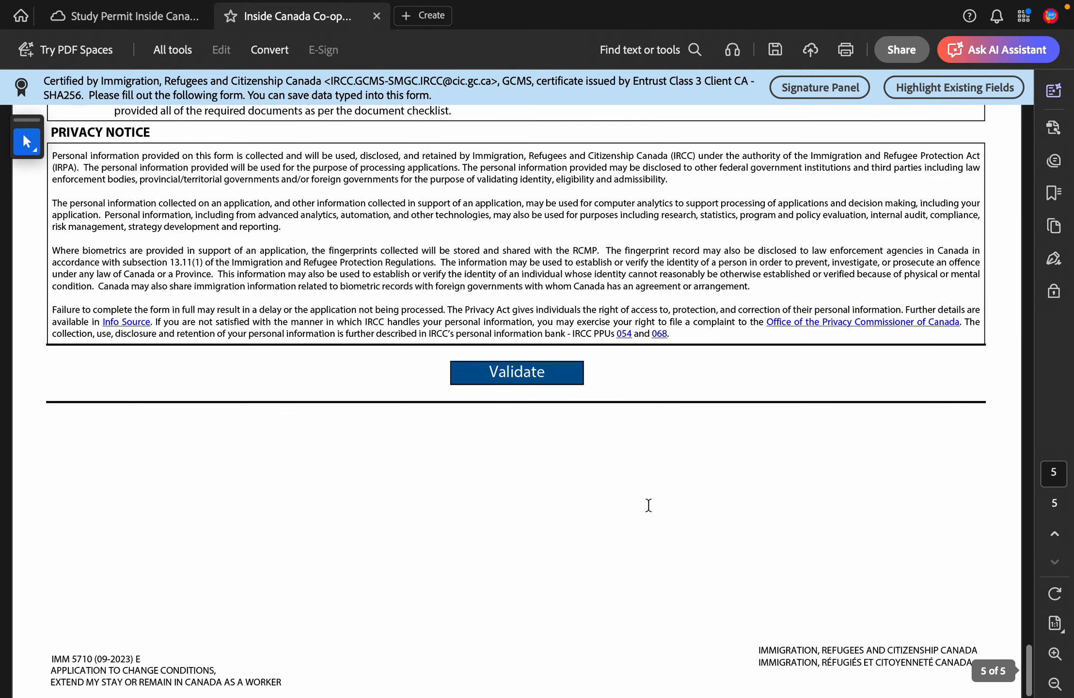
pyautogui.scroll(10, 648, 504)
pyautogui.scroll(-8, 648, 504)
pyautogui.scroll(-3, 648, 505)
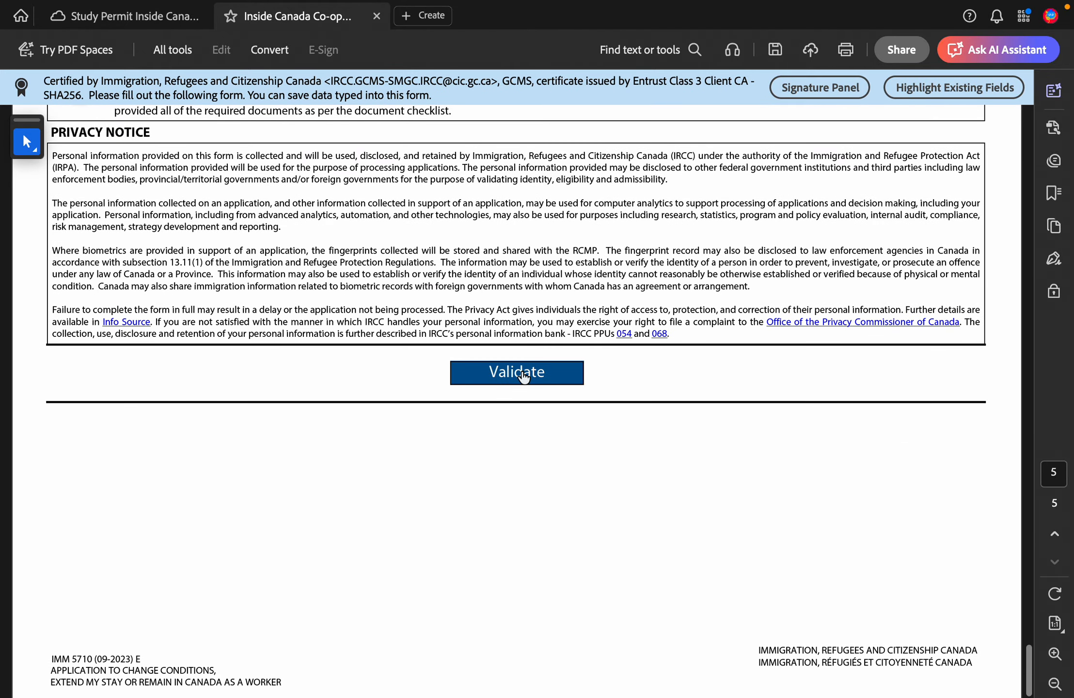
pyautogui.click(137, 27)
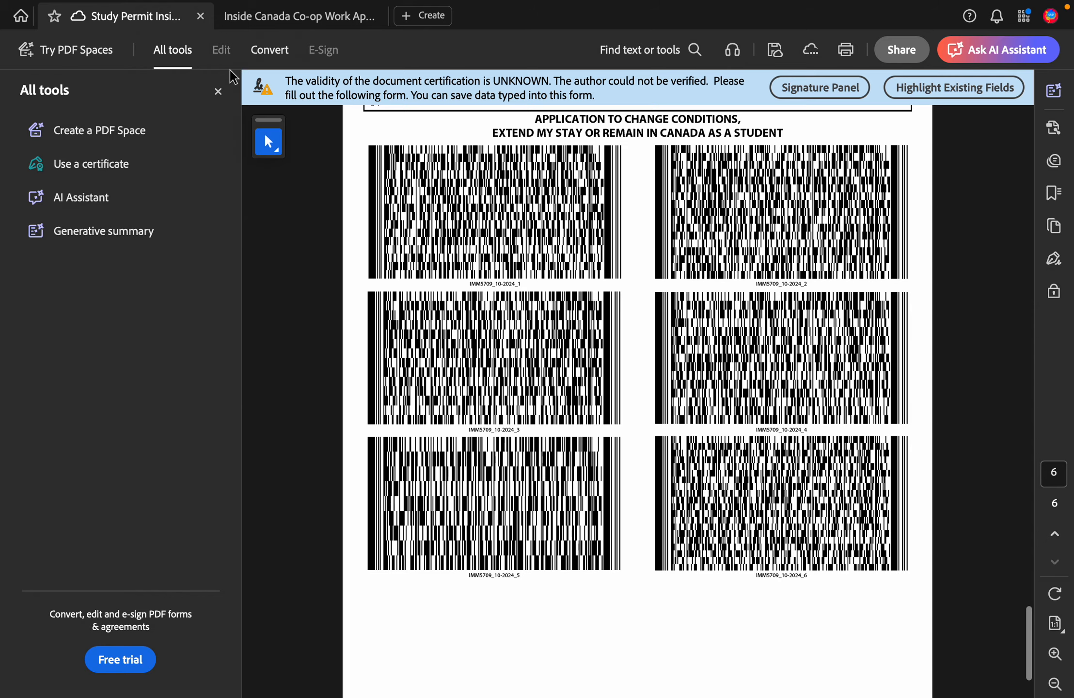
# Step: Hide the tools panel, check the Study Permit's signed page 5, and return to the Inside Canada Co-op form
pyautogui.click(218, 91)
pyautogui.scroll(9, 529, 453)
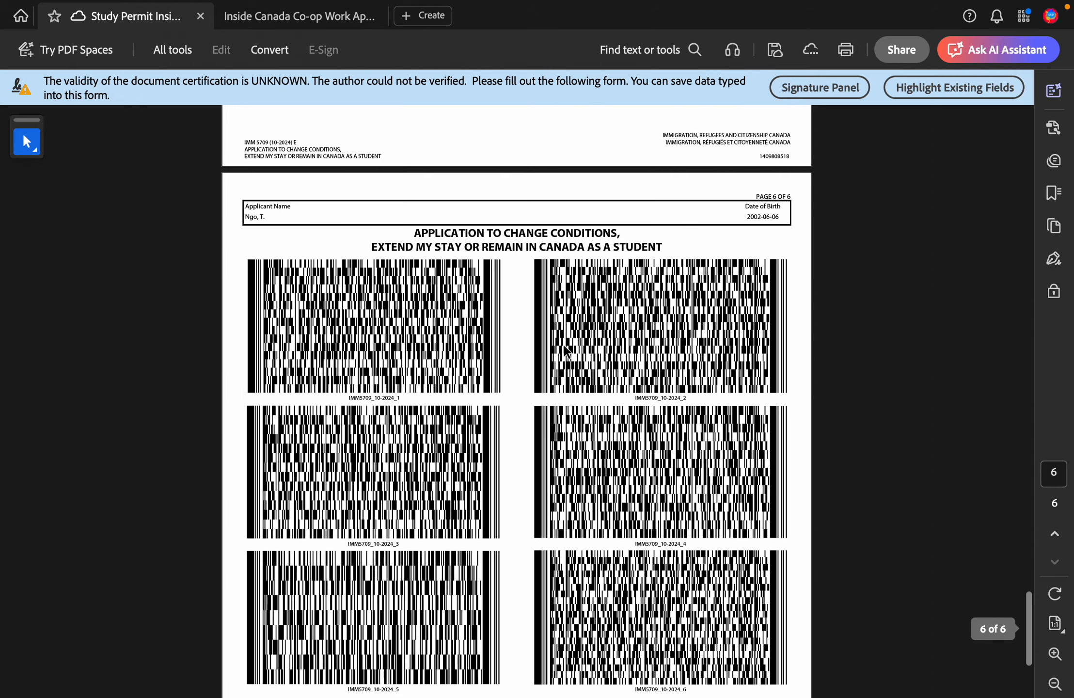
pyautogui.scroll(8, 528, 451)
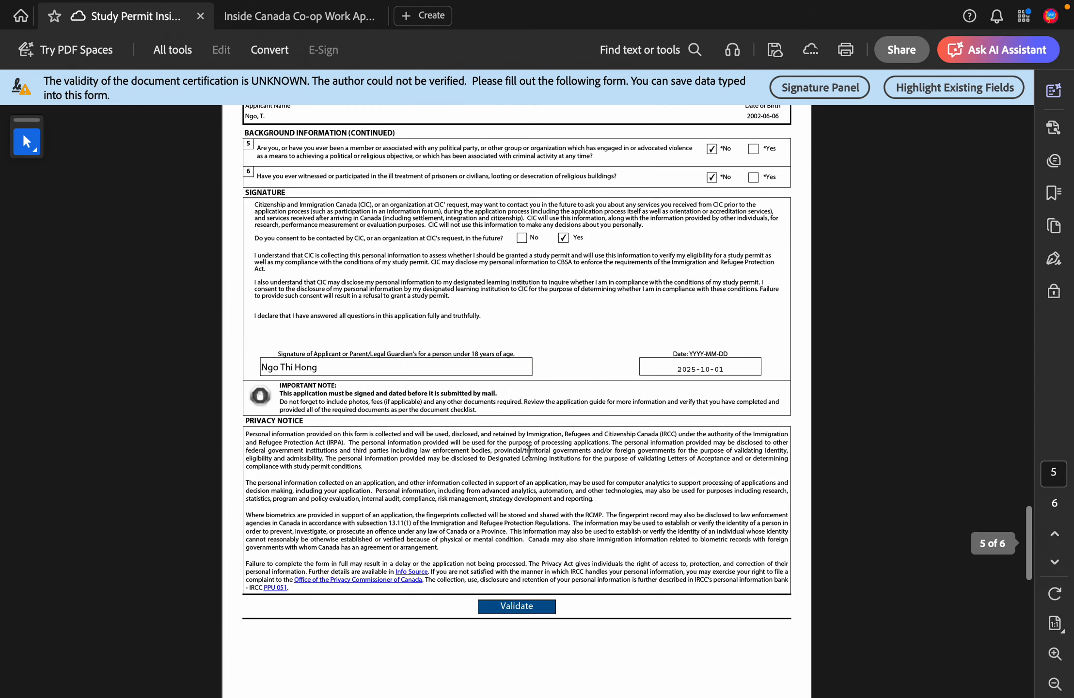
pyautogui.scroll(2, 529, 451)
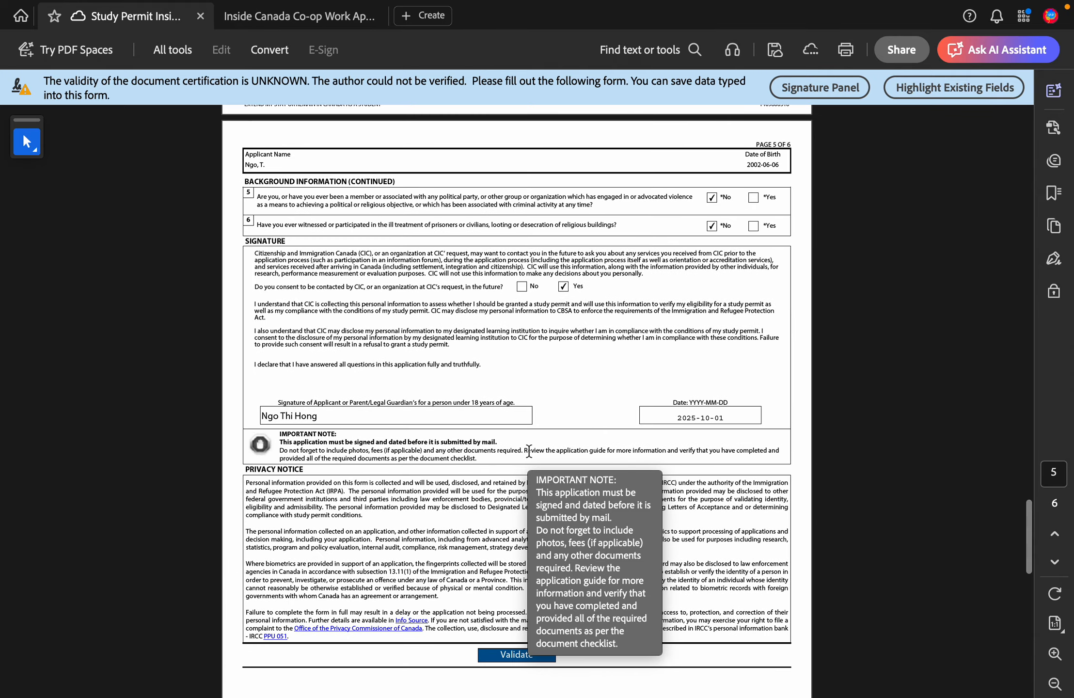
pyautogui.scroll(-1, 528, 450)
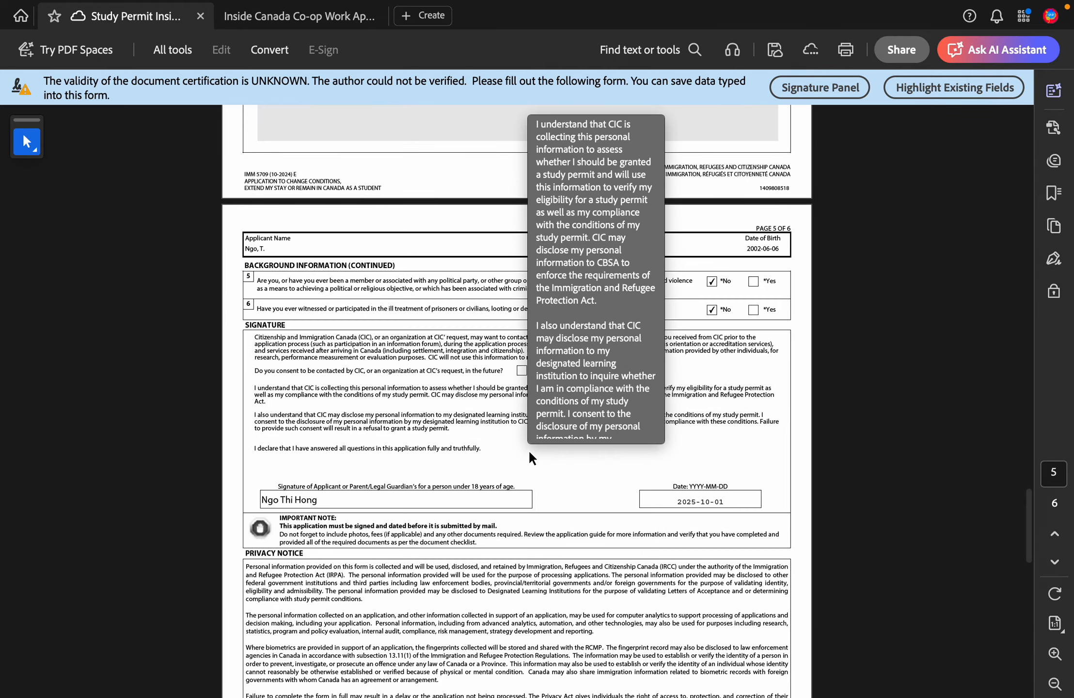
pyautogui.scroll(-20, 529, 454)
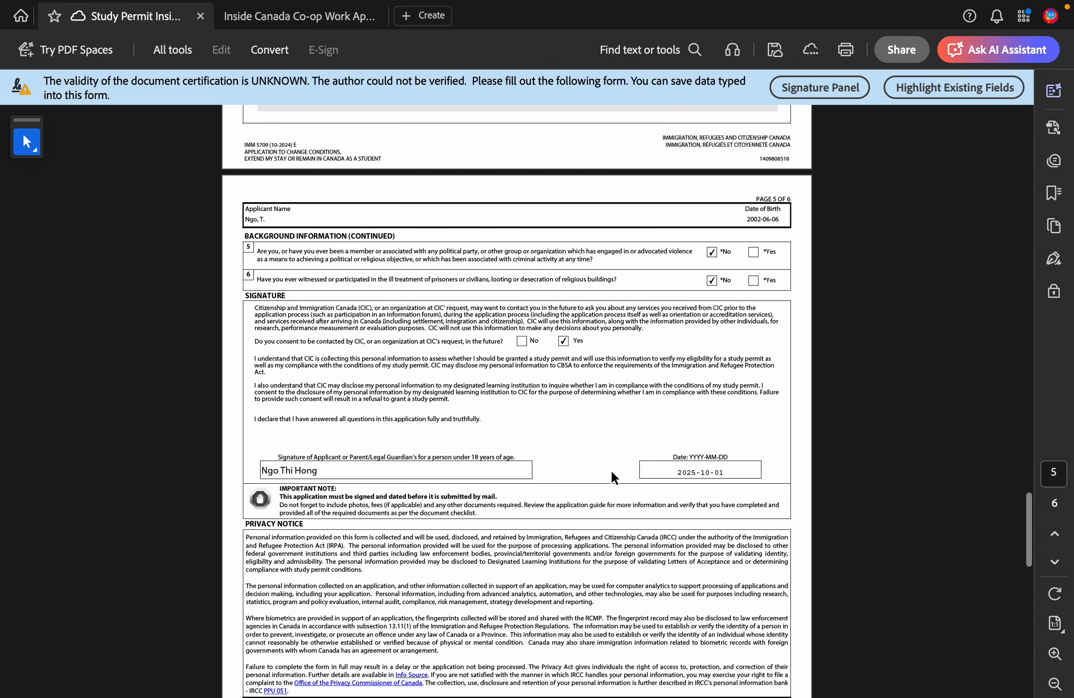
pyautogui.scroll(3, 611, 469)
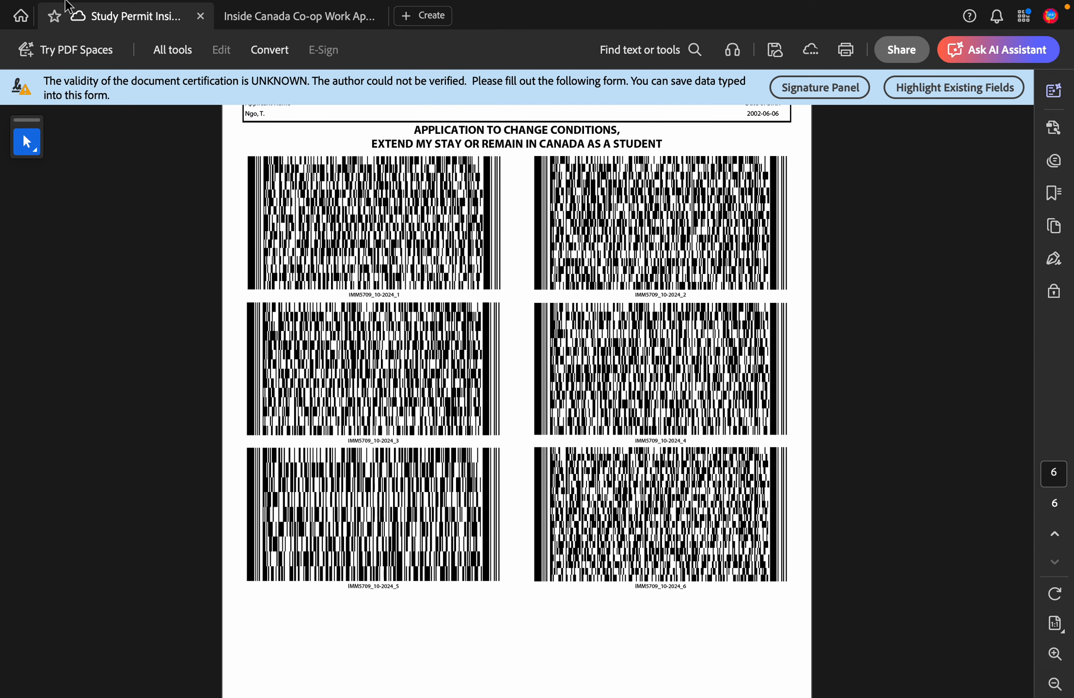
pyautogui.click(253, 16)
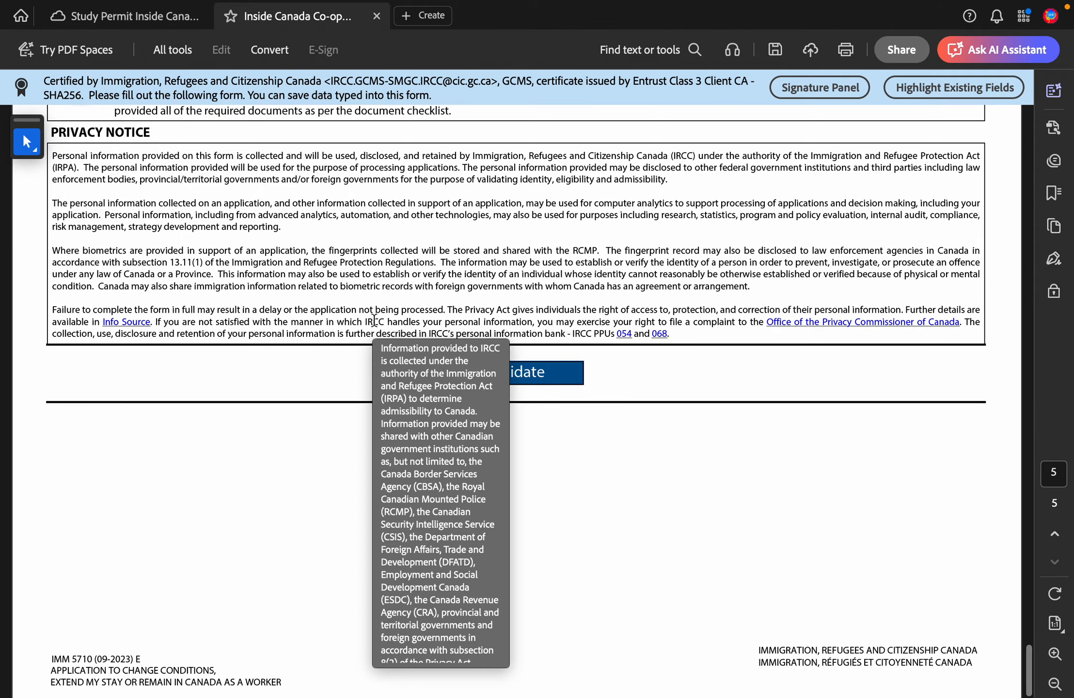
# Step: Scroll the work permit form back to the top of page 1
pyautogui.scroll(15, 374, 321)
pyautogui.scroll(15, 375, 321)
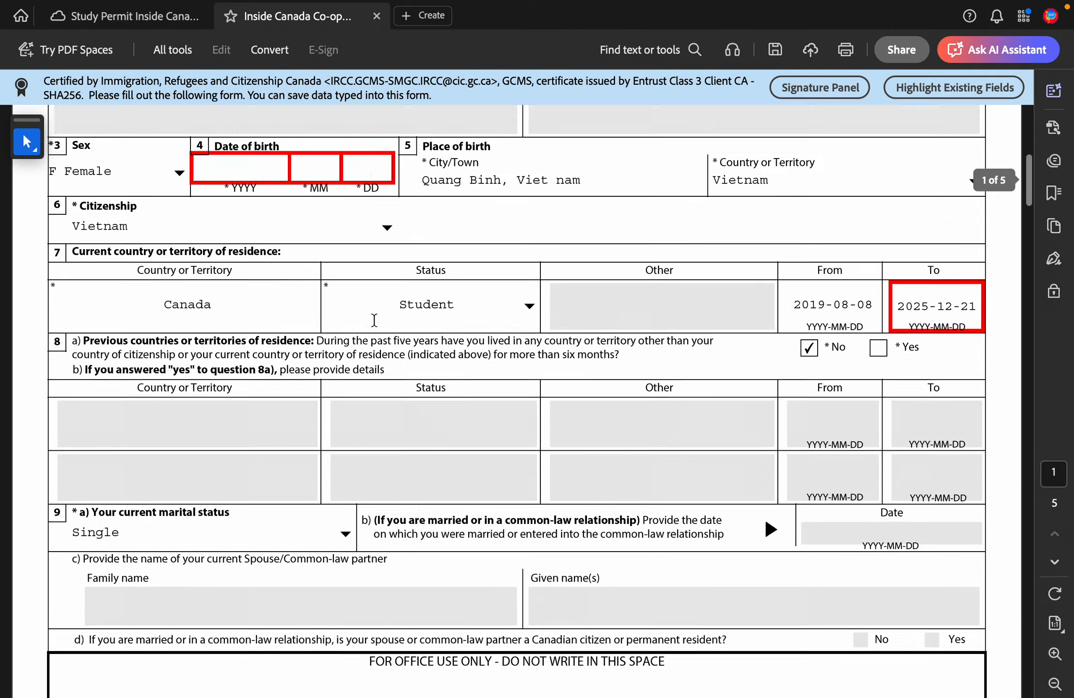